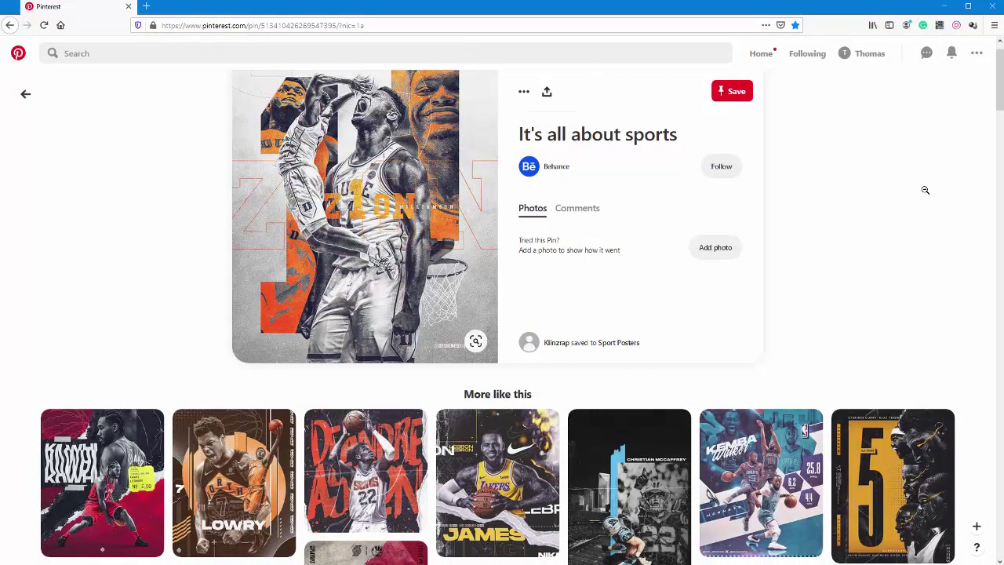
- Browse the related sports posters on Pinterest for design inspiration and open the Kemba Walker pin, "NBA Art Collection, Vol. 1"
{"action": "scroll", "coordinate": [873, 194], "scroll_direction": "down", "scroll_amount": 4}
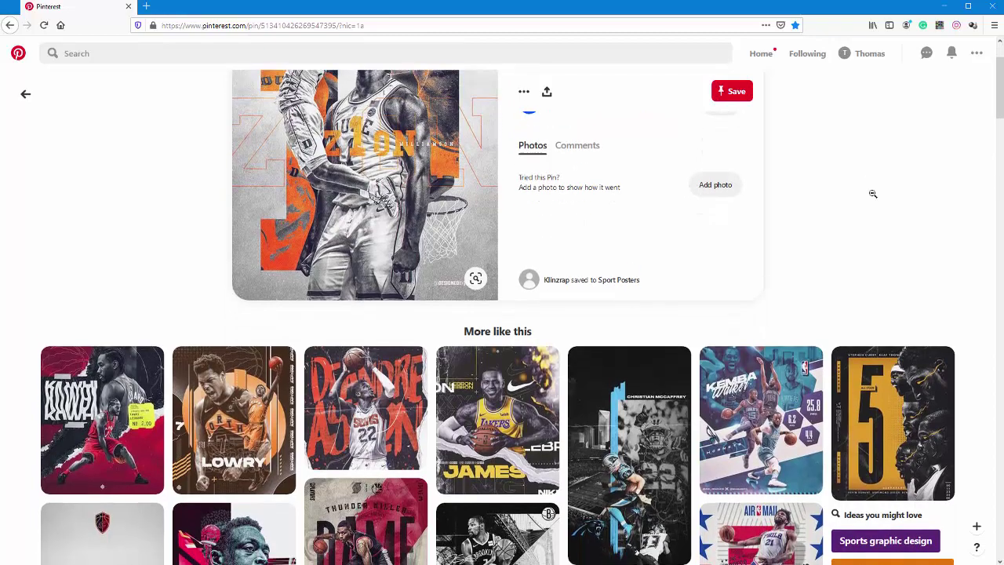
{"action": "scroll", "coordinate": [873, 194], "scroll_direction": "down", "scroll_amount": 3}
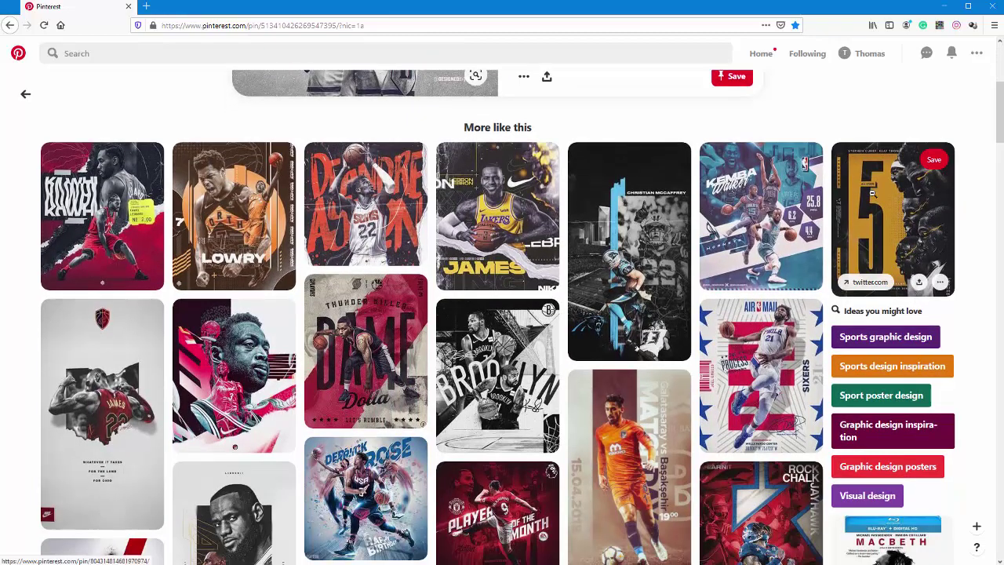
{"action": "scroll", "coordinate": [871, 193], "scroll_direction": "down", "scroll_amount": 1}
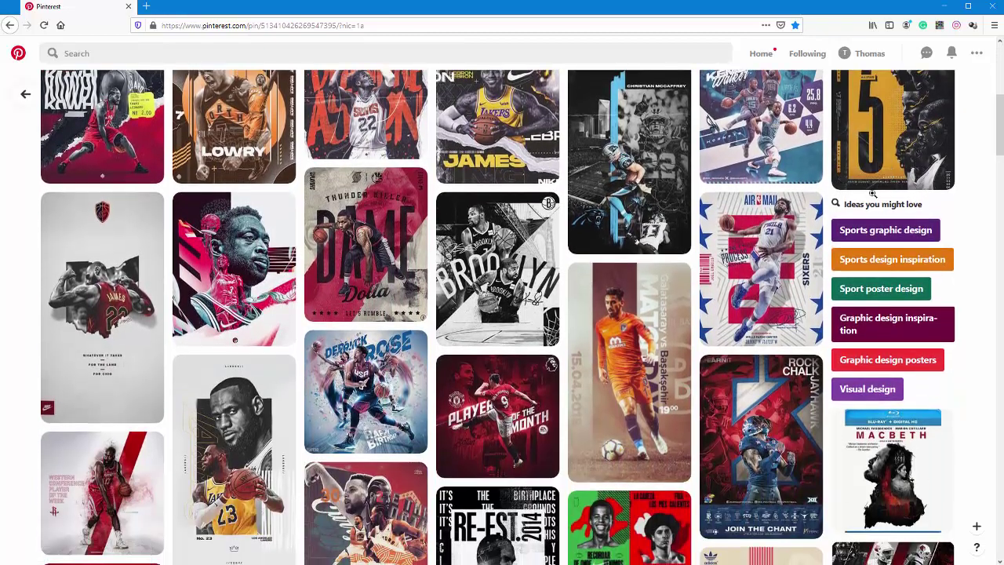
{"action": "scroll", "coordinate": [843, 221], "scroll_direction": "down", "scroll_amount": 2}
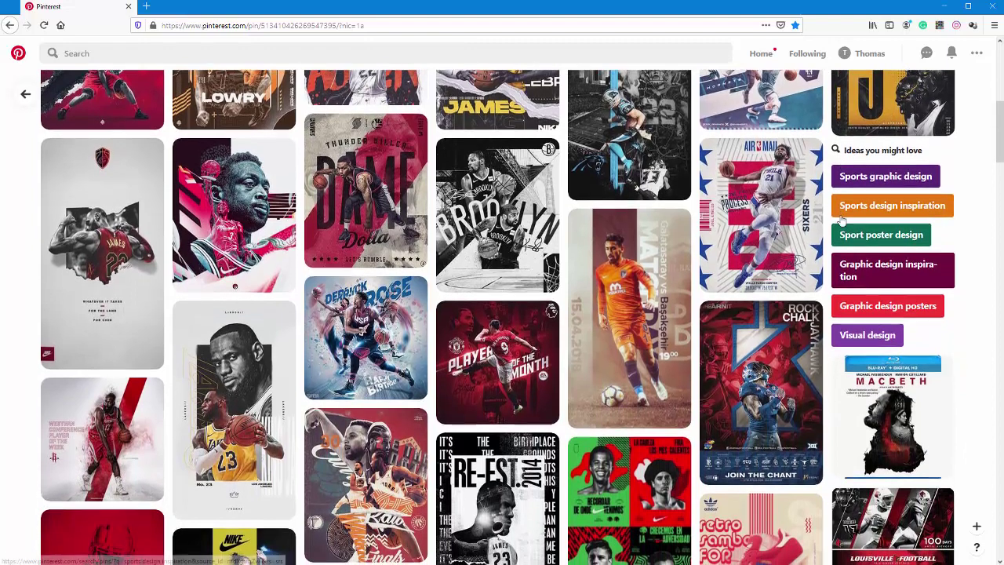
{"action": "scroll", "coordinate": [842, 221], "scroll_direction": "down", "scroll_amount": 1}
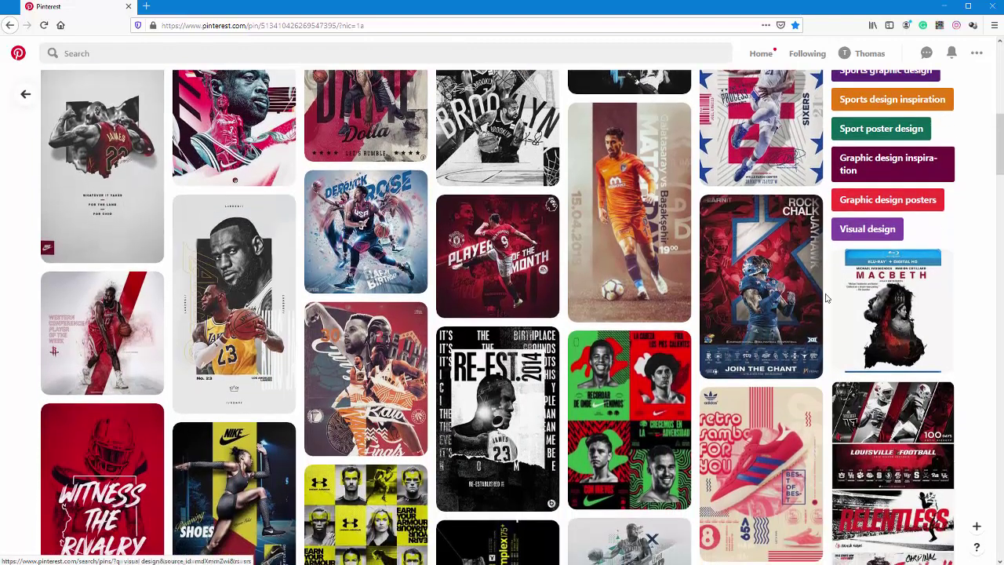
{"action": "scroll", "coordinate": [881, 441], "scroll_direction": "down", "scroll_amount": 1}
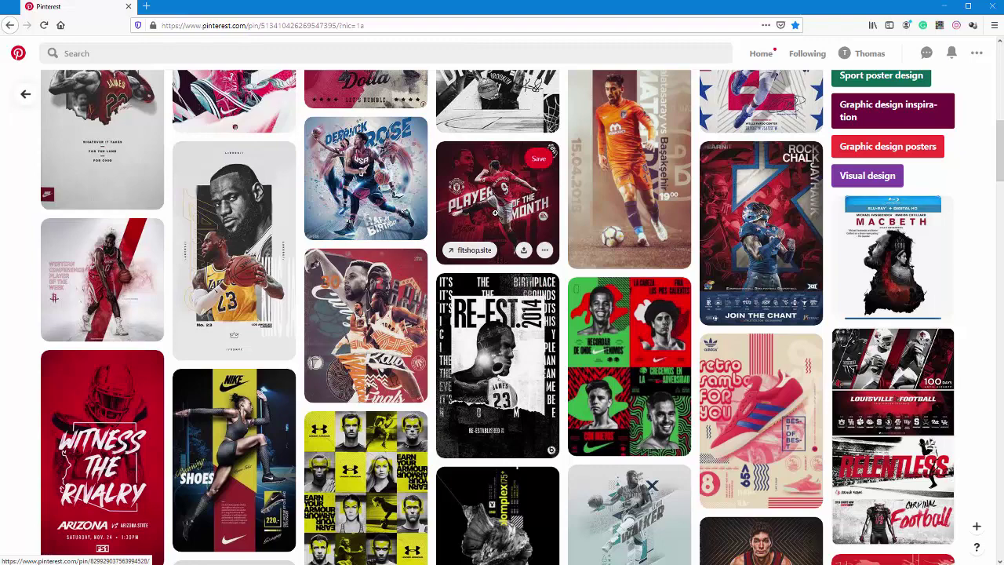
{"action": "scroll", "coordinate": [495, 211], "scroll_direction": "down", "scroll_amount": 3}
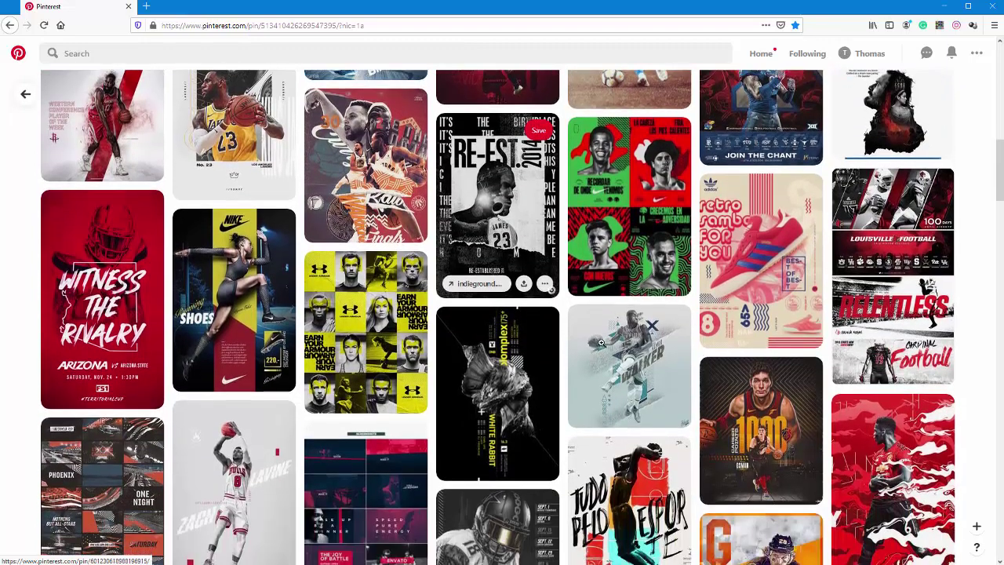
{"action": "left_click", "coordinate": [640, 362]}
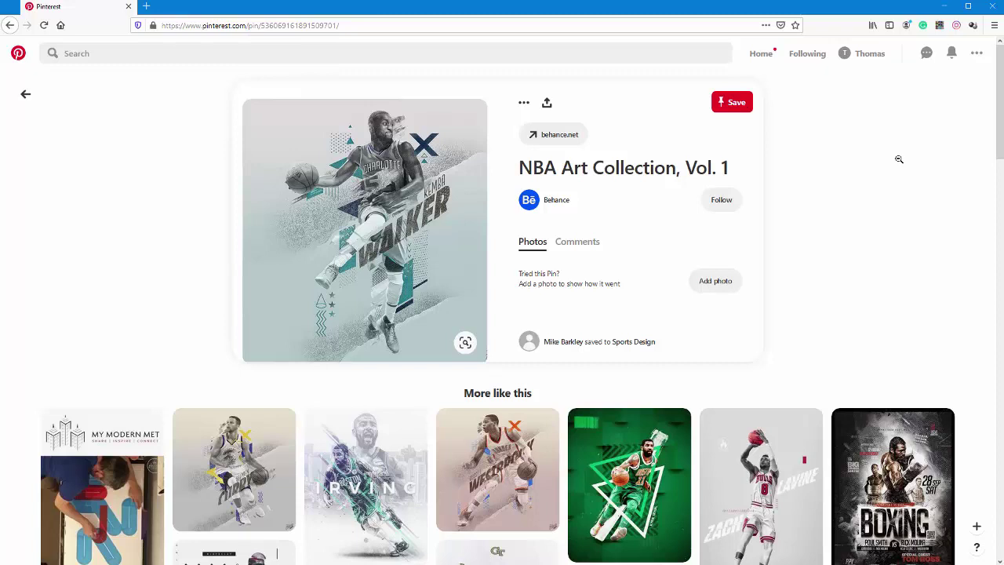
- Switch to CorelDRAW and place a copy of the wide motocross photo in the empty area beside the BIG AIR lettering
{"action": "left_click", "coordinate": [945, 7]}
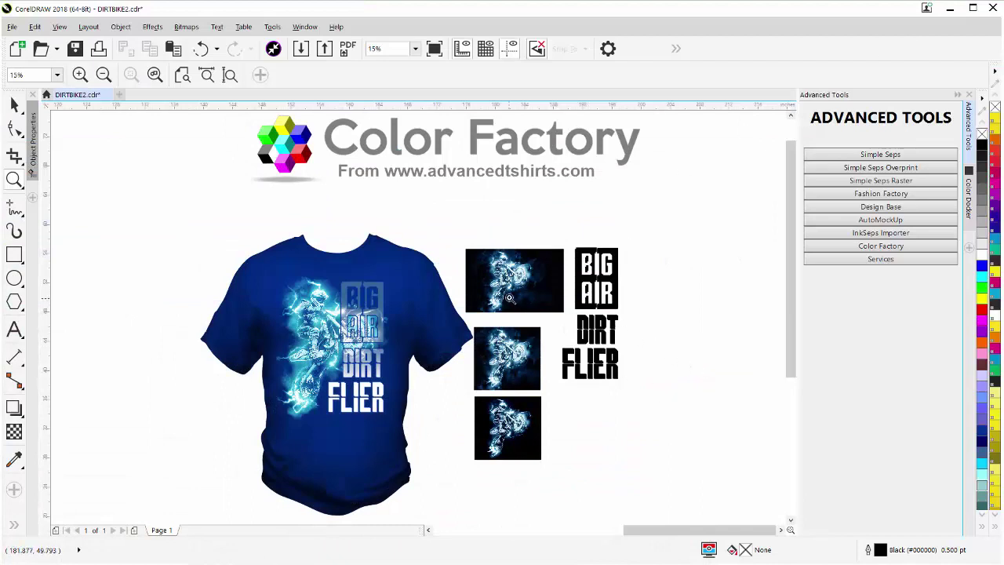
{"action": "left_click", "coordinate": [13, 105]}
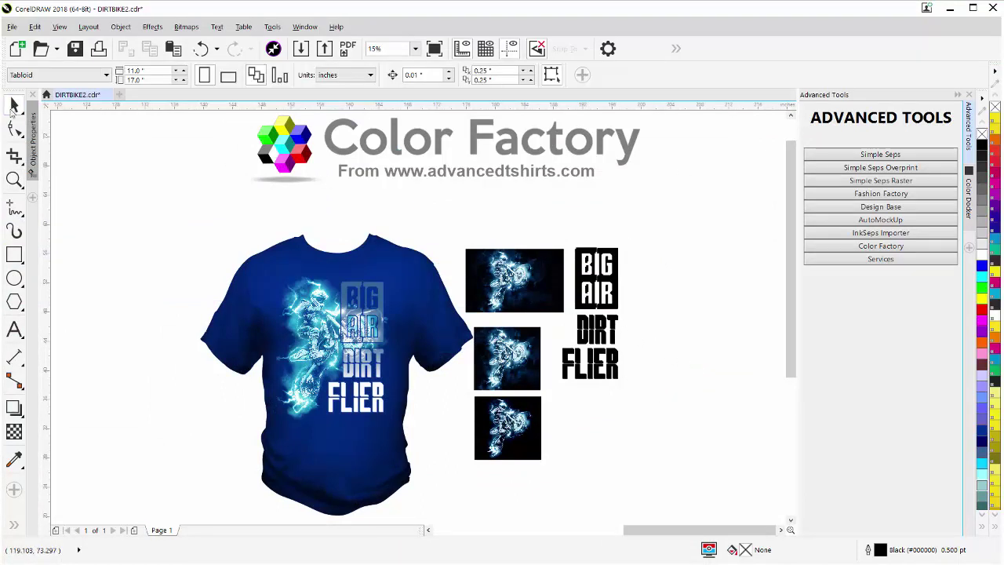
{"action": "left_click", "coordinate": [507, 284]}
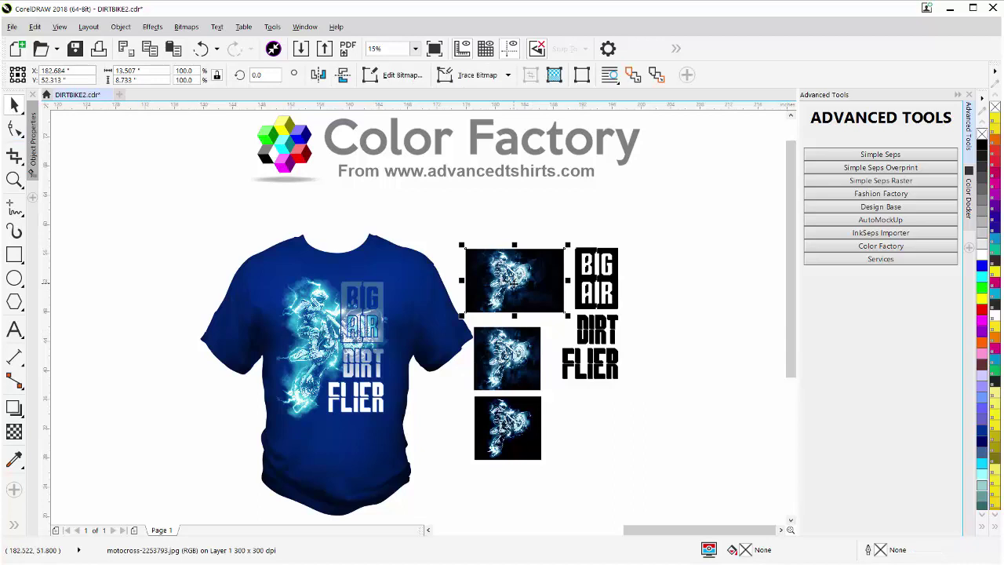
{"action": "left_click_drag", "start_coordinate": [517, 290], "coordinate": [710, 319]}
- Crop the copied motocross photo around the rider to about 9.17 inches wide, keeping its full height
{"action": "scroll", "coordinate": [711, 316], "scroll_direction": "up", "scroll_amount": 2}
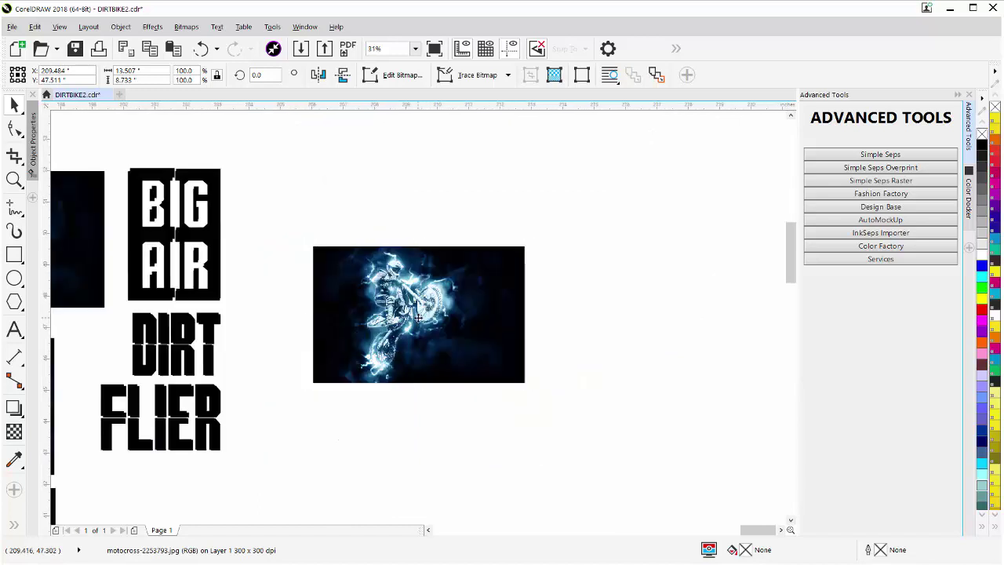
{"action": "scroll", "coordinate": [418, 317], "scroll_direction": "up", "scroll_amount": 2}
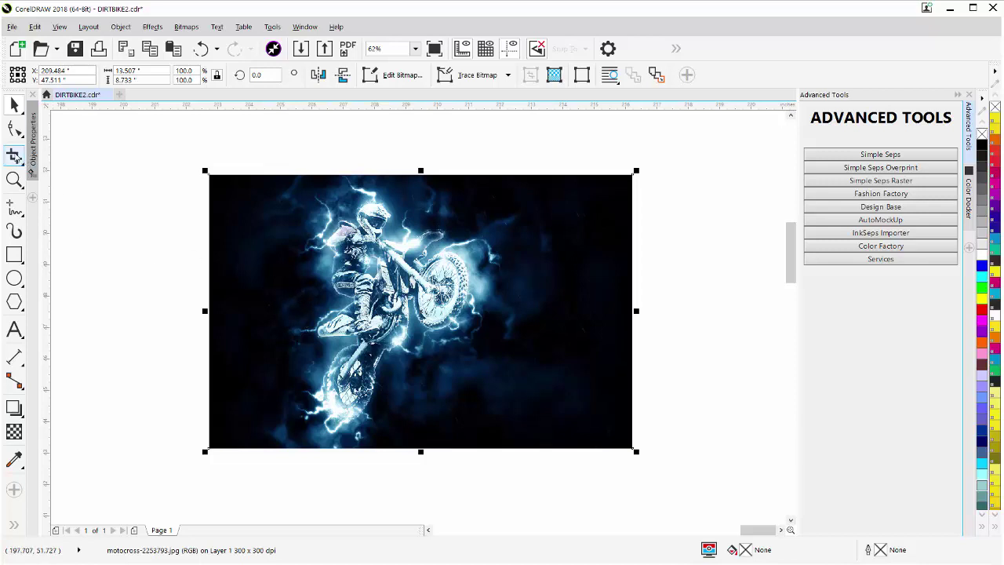
{"action": "left_click", "coordinate": [14, 155]}
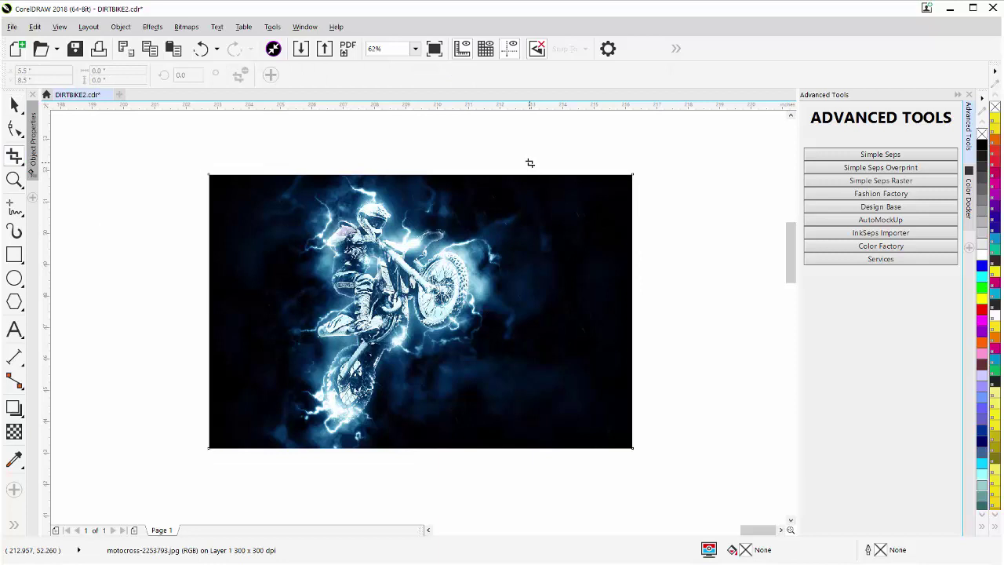
{"action": "left_click_drag", "start_coordinate": [530, 162], "coordinate": [248, 467]}
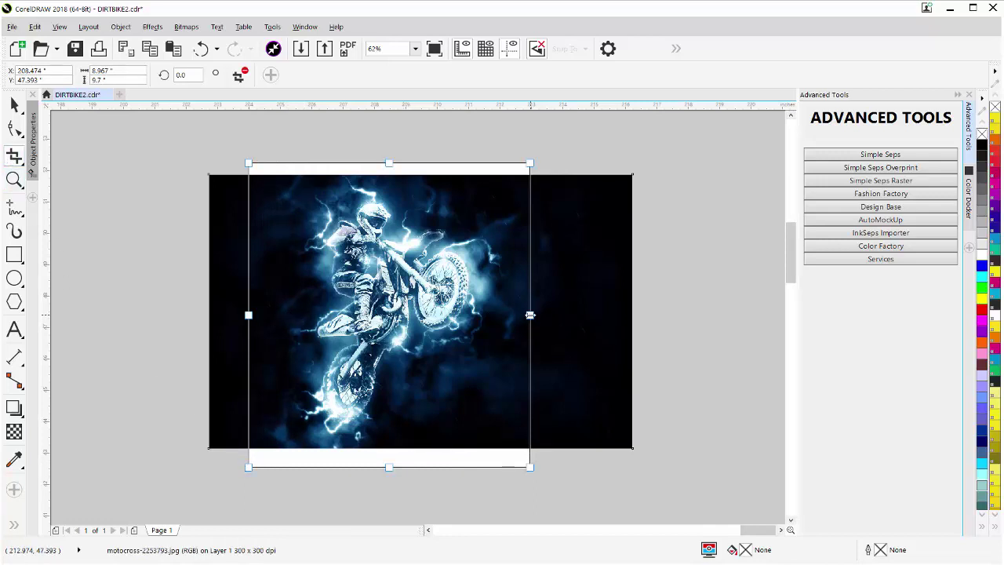
{"action": "left_click_drag", "start_coordinate": [530, 314], "coordinate": [536, 315]}
{"action": "double_click", "coordinate": [400, 300]}
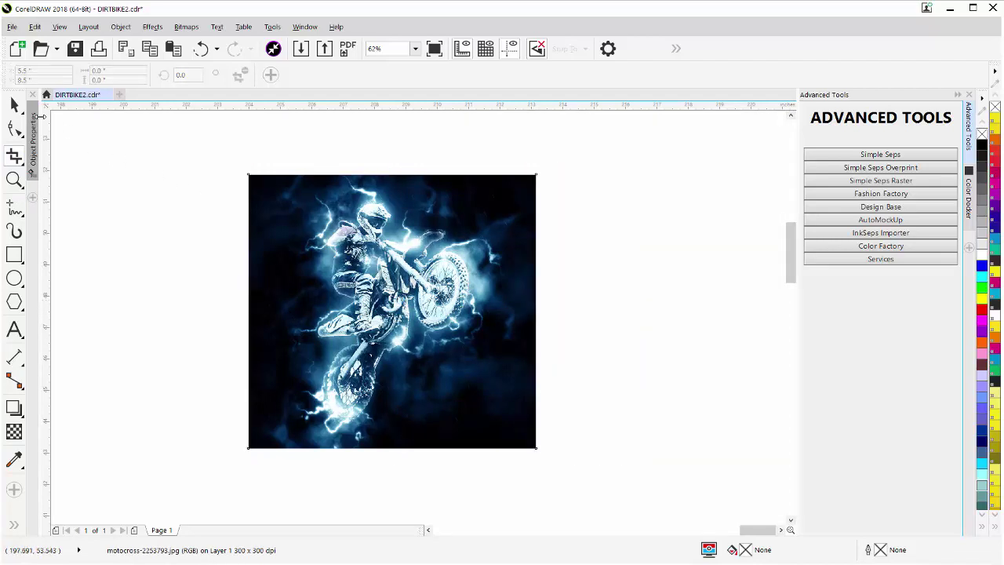
{"action": "left_click", "coordinate": [14, 105]}
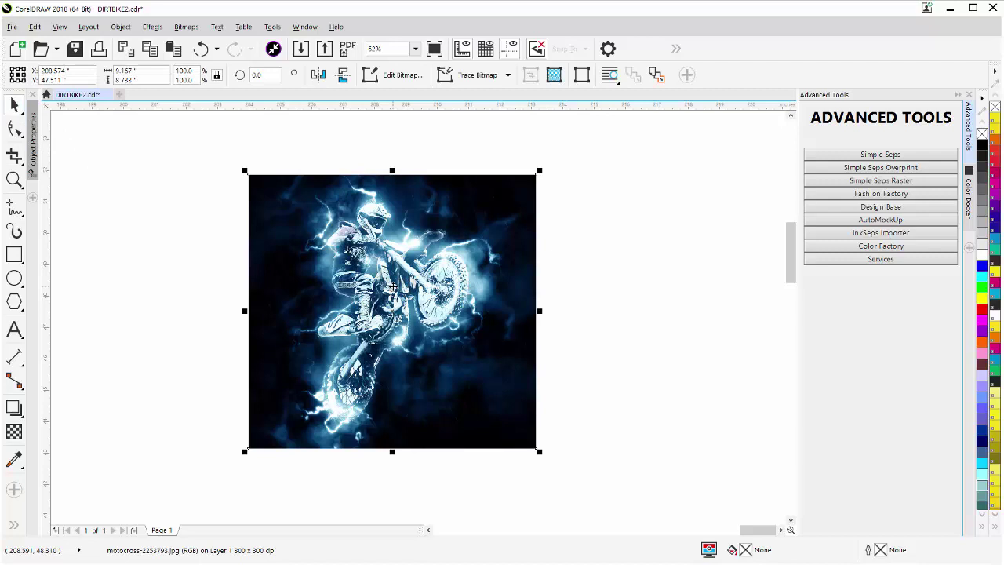
- Open the cropped bitmap for editing in Corel PHOTO-PAINT and check the preset in the default color management settings
{"action": "left_click", "coordinate": [403, 76]}
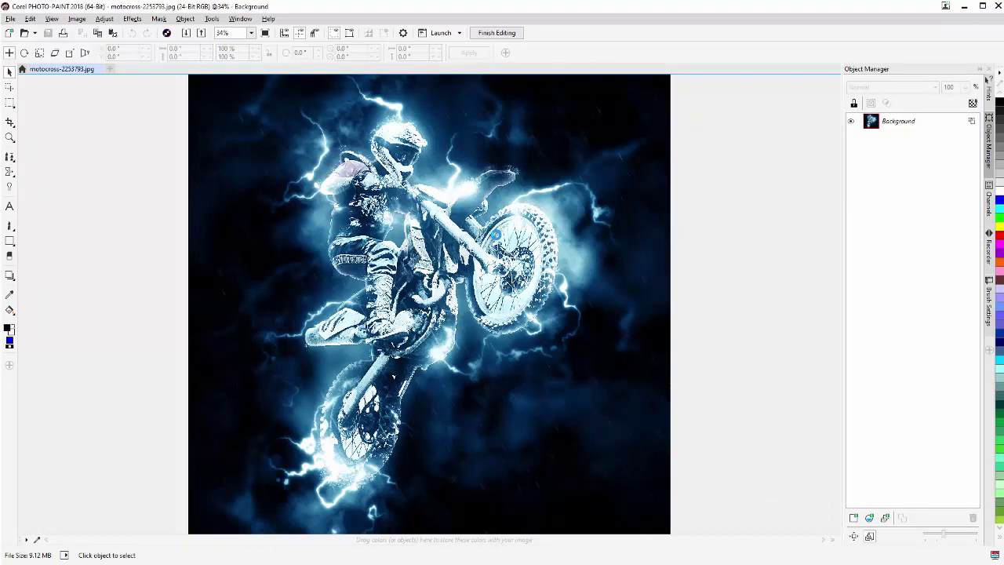
{"action": "left_click", "coordinate": [211, 19]}
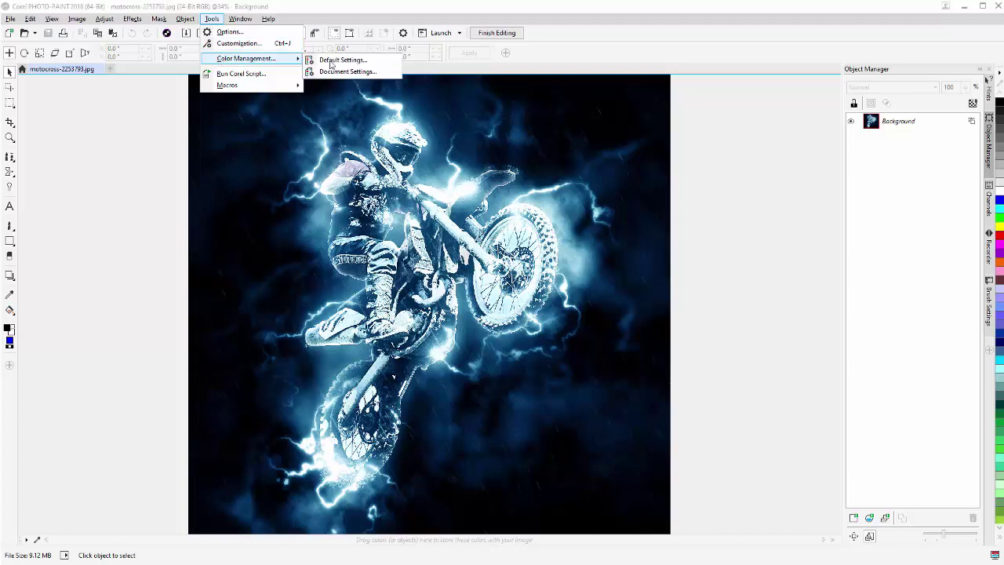
{"action": "left_click", "coordinate": [334, 66]}
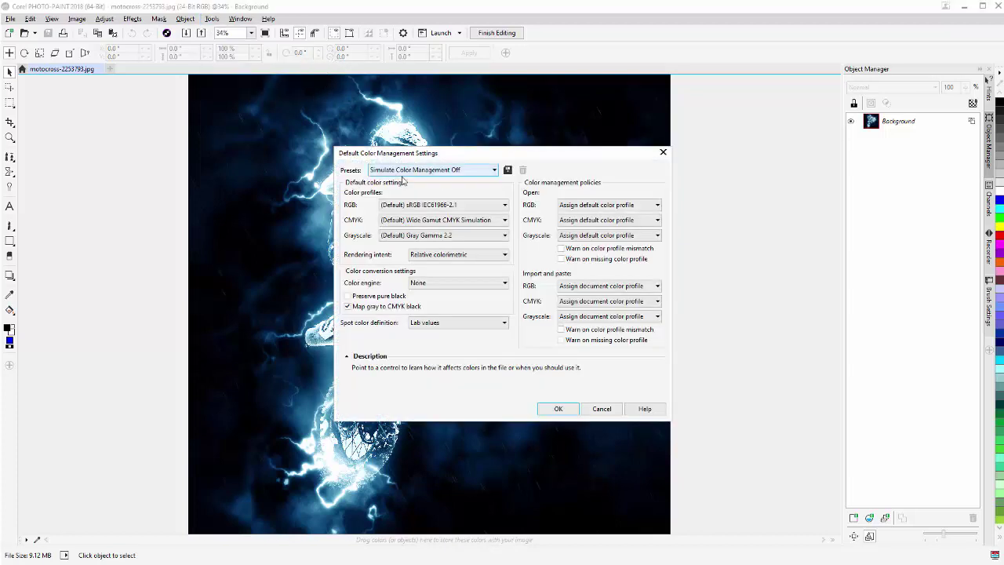
{"action": "left_click", "coordinate": [494, 170]}
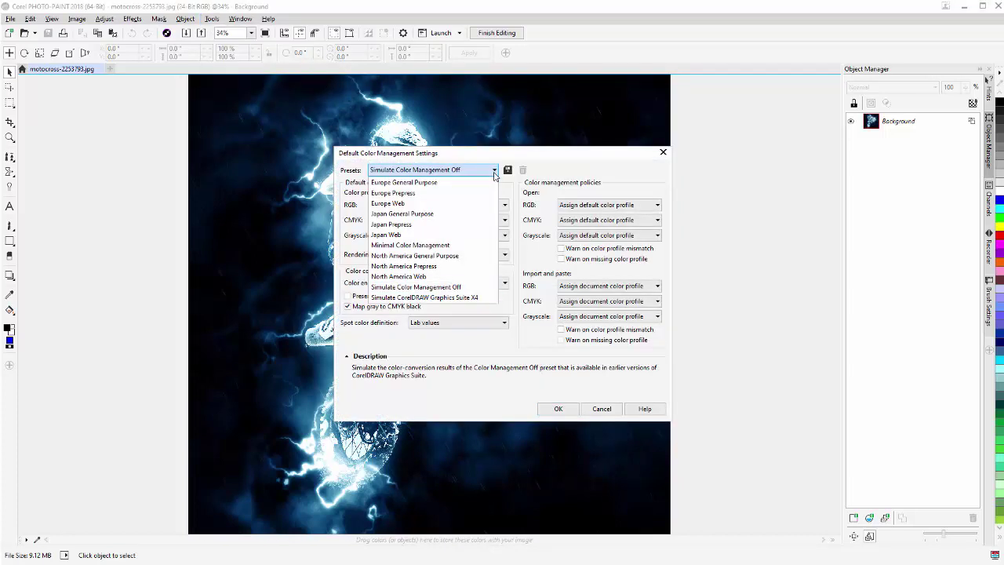
{"action": "left_click", "coordinate": [494, 171]}
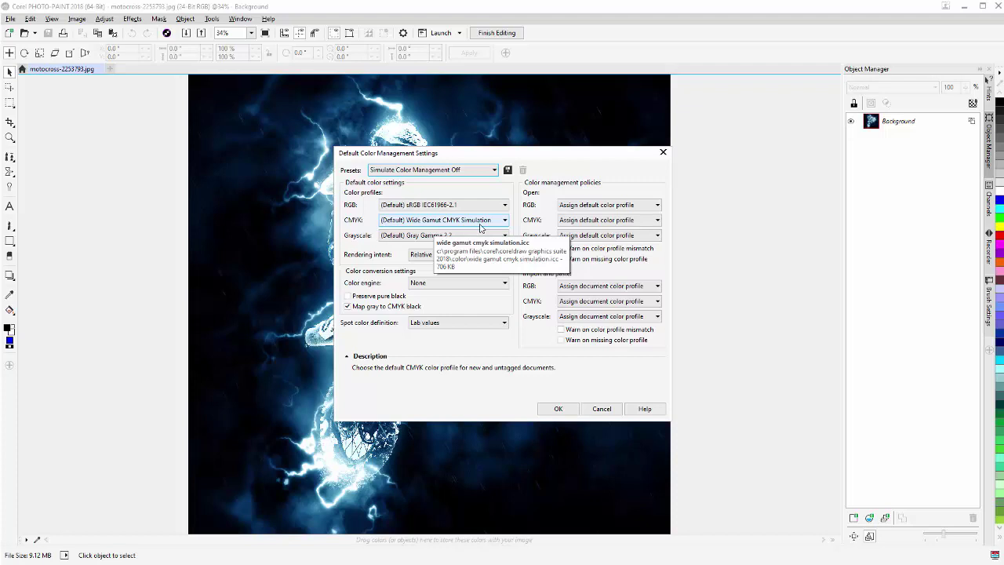
{"action": "left_click", "coordinate": [557, 408]}
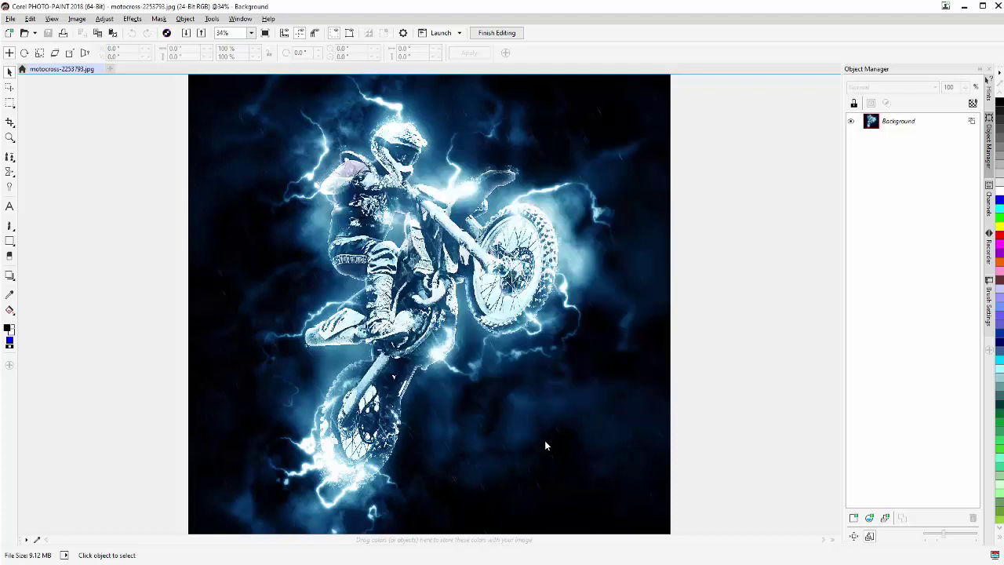
- Convert the image background to an object, duplicate it, and hide the upper copy
{"action": "left_click", "coordinate": [972, 124]}
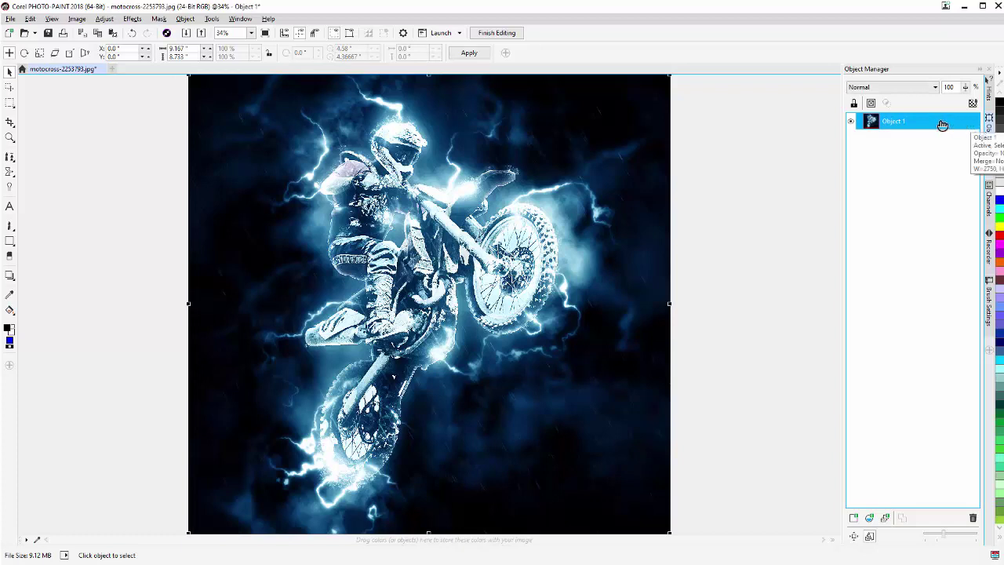
{"action": "right_click", "coordinate": [877, 123]}
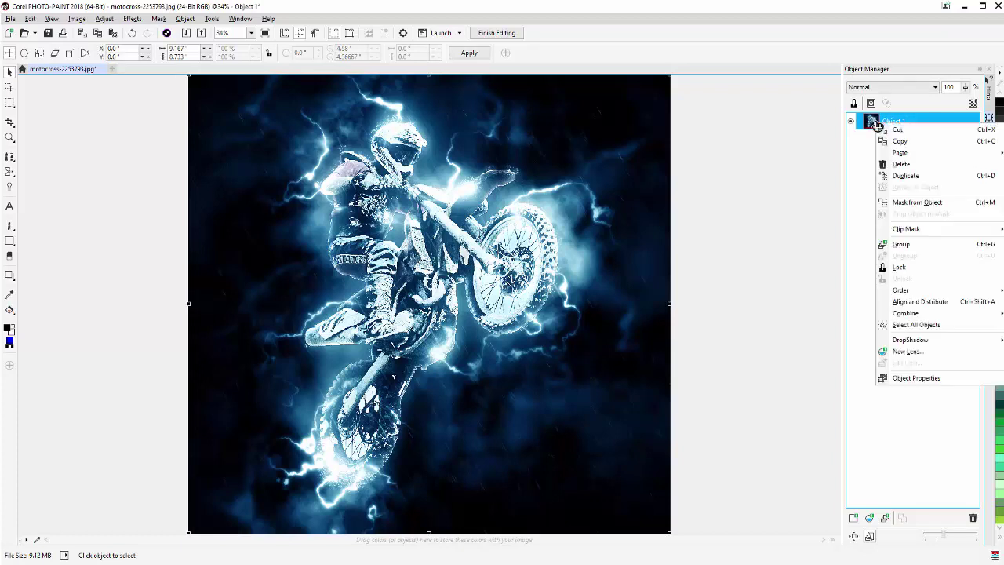
{"action": "left_click", "coordinate": [891, 179]}
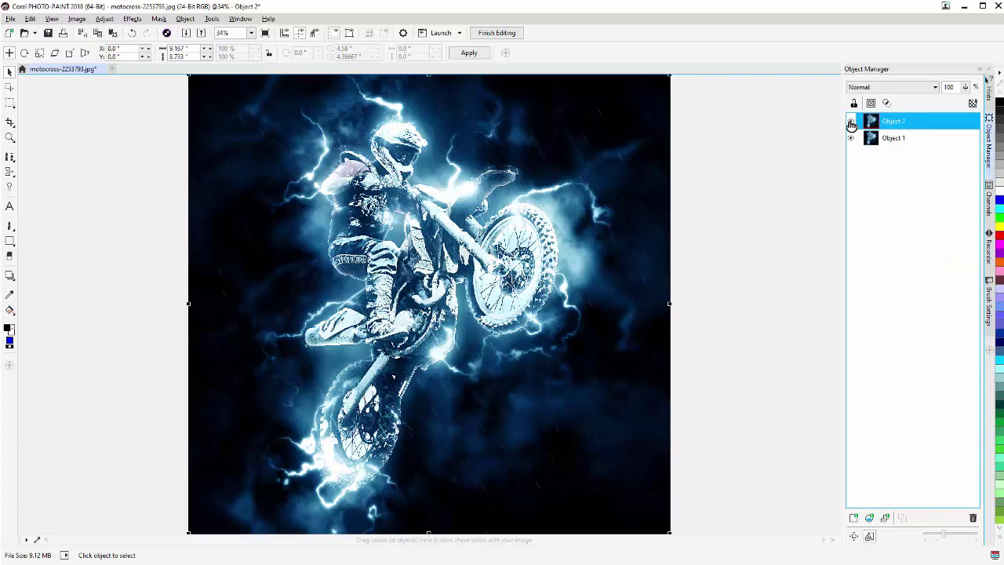
{"action": "left_click", "coordinate": [851, 122]}
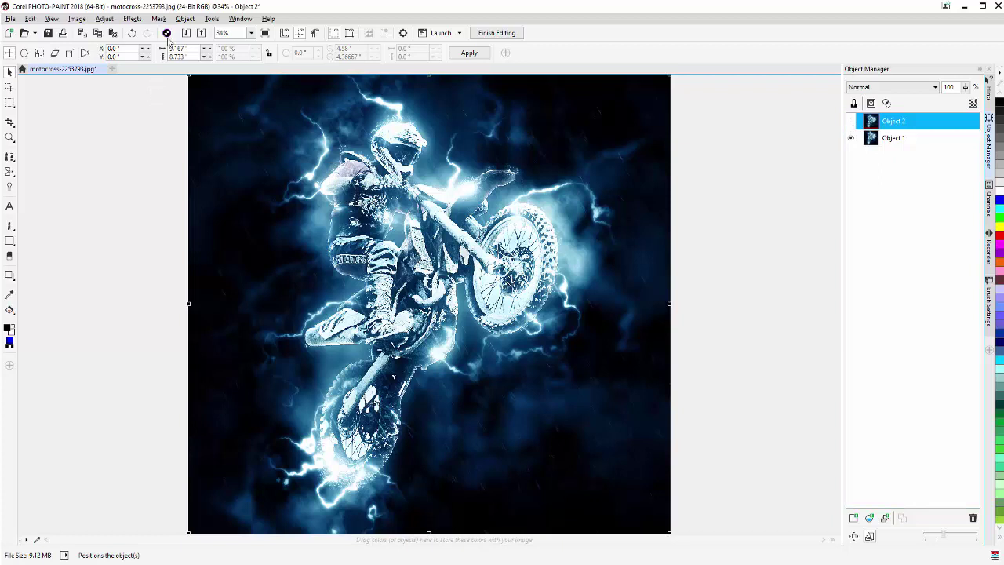
- Open the Channel Mixer, choose the RGB color model, and reset the input channel values
{"action": "left_click", "coordinate": [107, 22]}
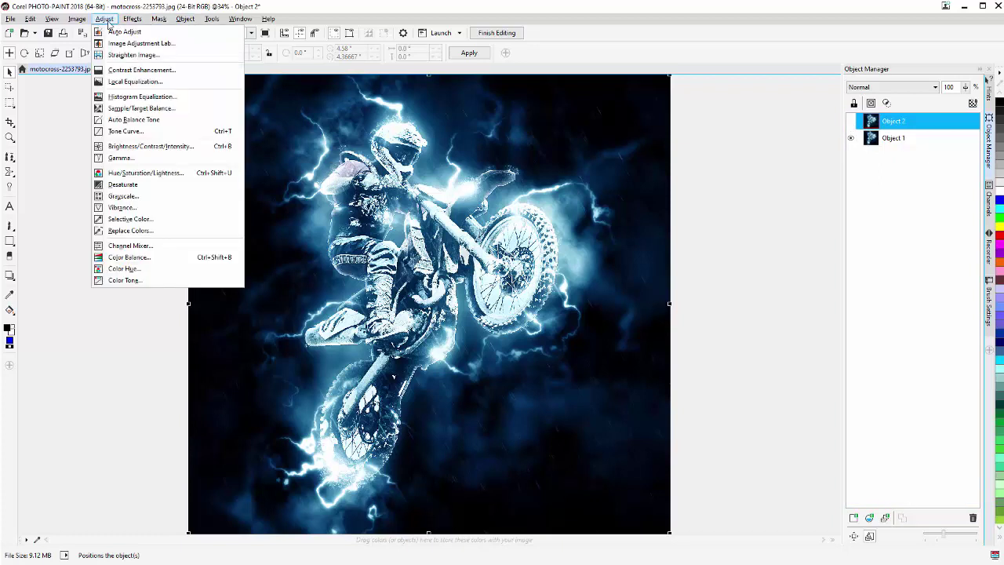
{"action": "left_click", "coordinate": [95, 246]}
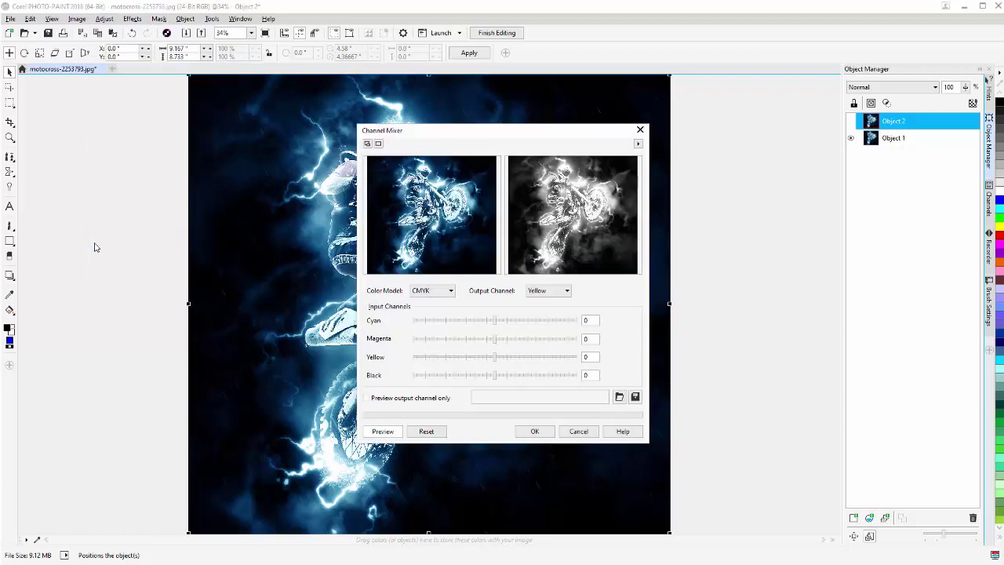
{"action": "left_click", "coordinate": [432, 292]}
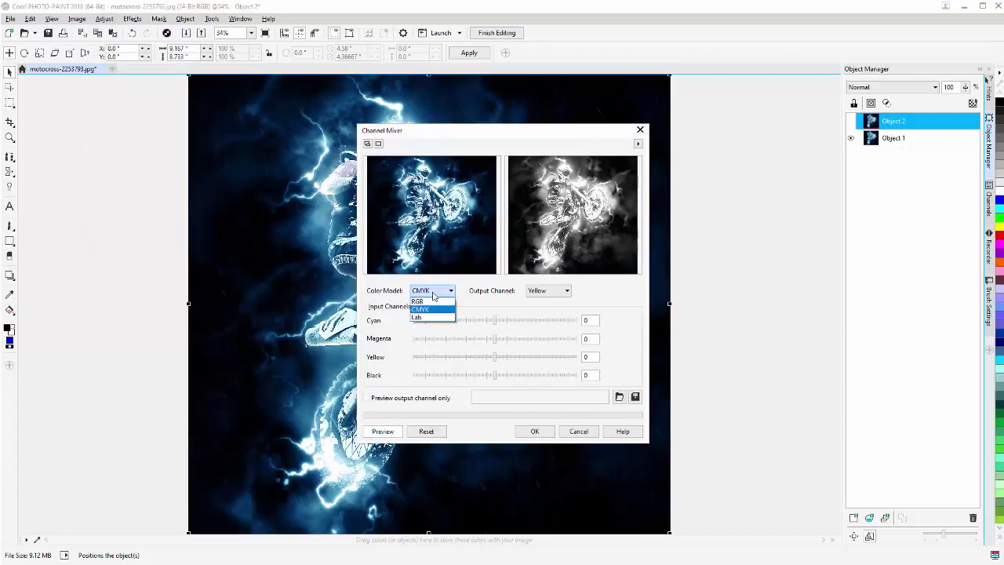
{"action": "left_click", "coordinate": [419, 301]}
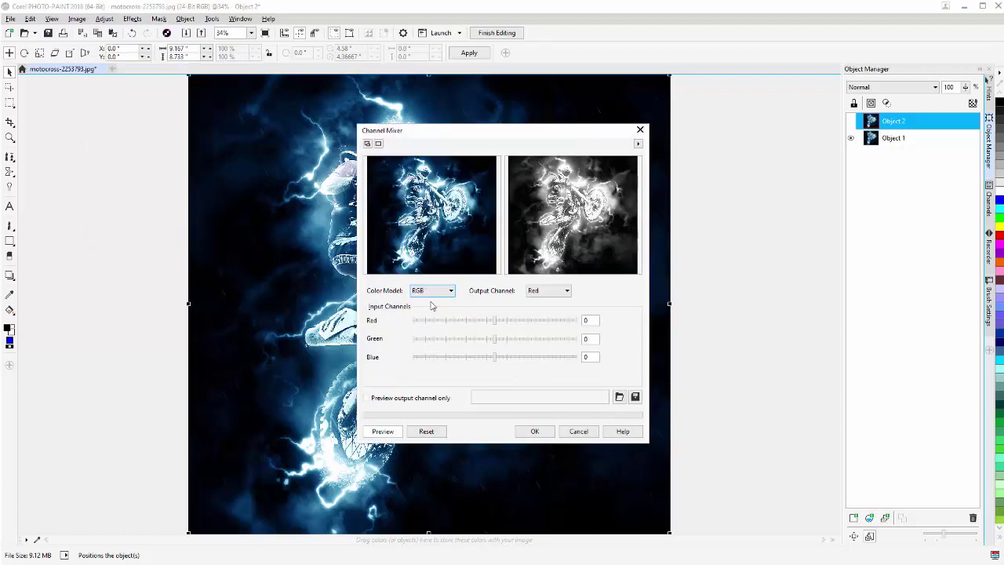
{"action": "left_click", "coordinate": [423, 431]}
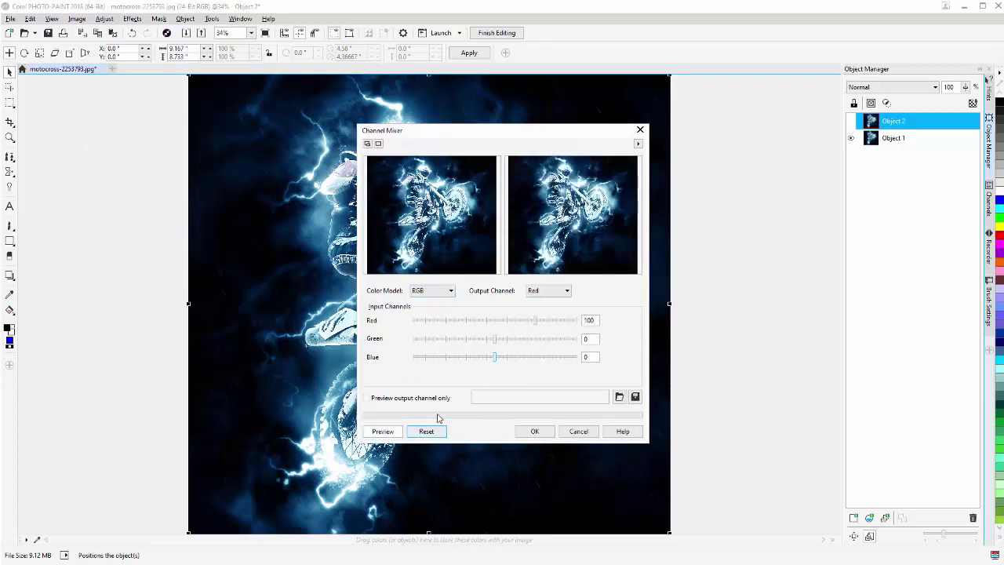
- Switch the Channel Mixer to the CMYK model, set Black to 0 in the Black output channel, and apply it to Object 2
{"action": "left_click", "coordinate": [448, 291]}
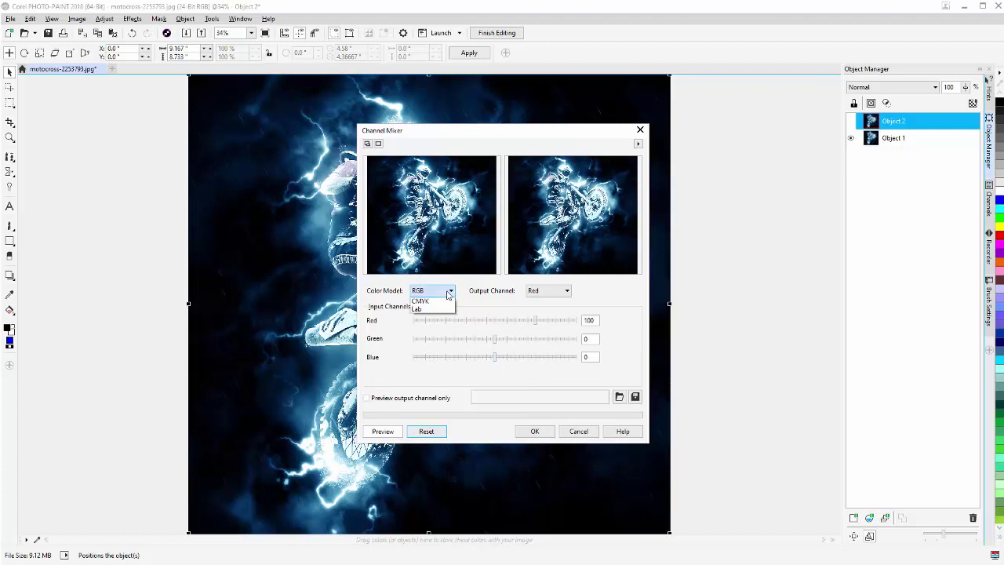
{"action": "left_click", "coordinate": [441, 309]}
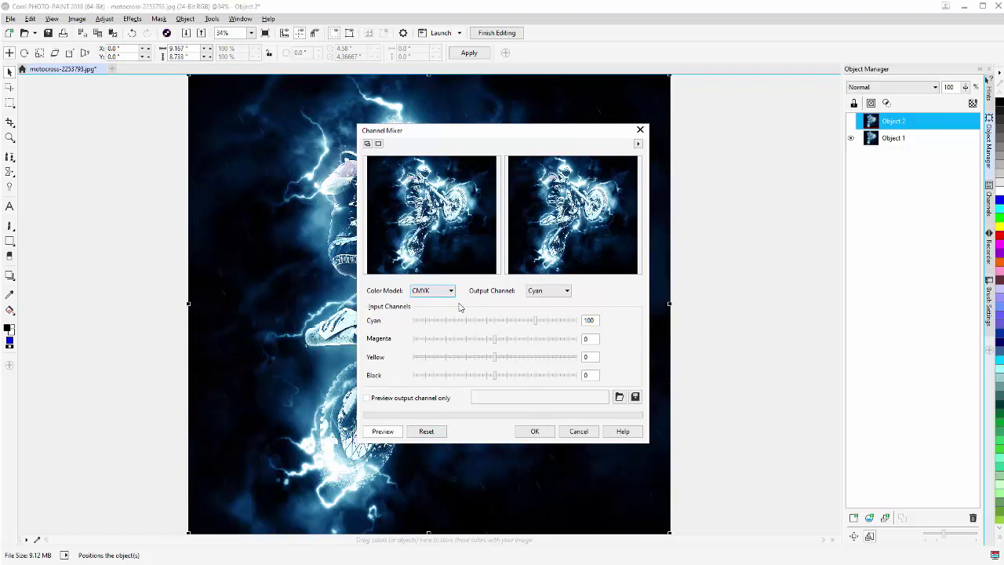
{"action": "left_click", "coordinate": [564, 292]}
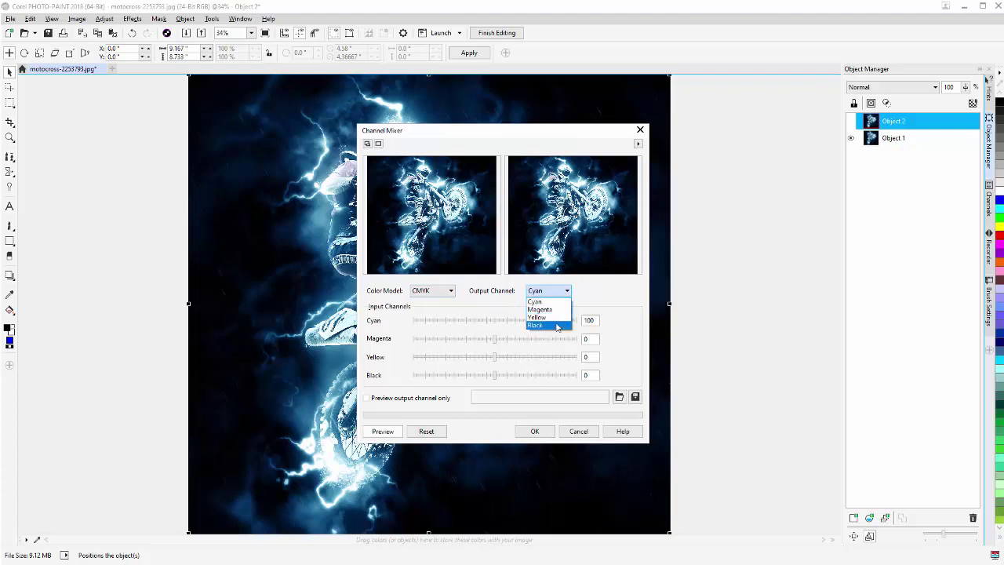
{"action": "left_click", "coordinate": [556, 324]}
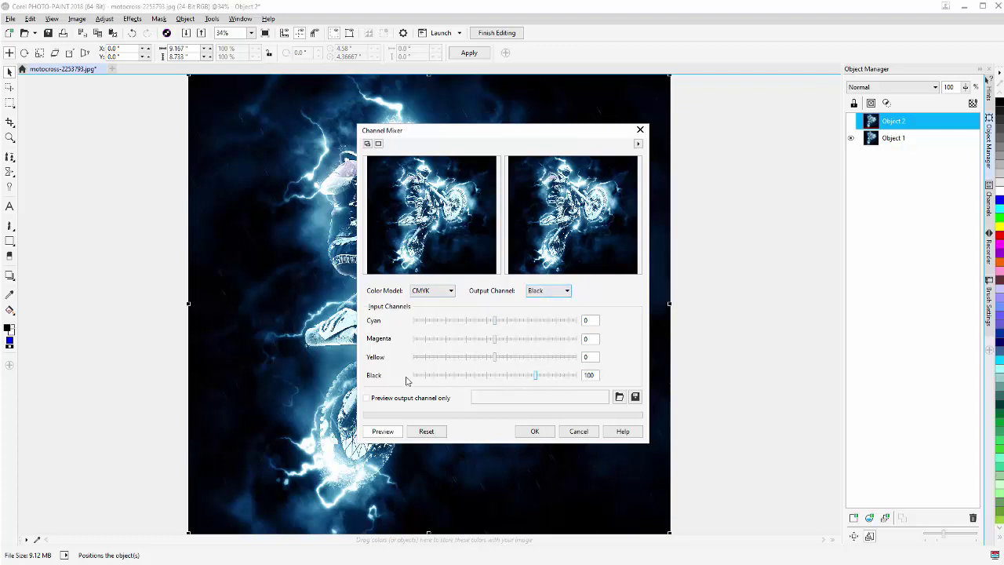
{"action": "left_click", "coordinate": [495, 377]}
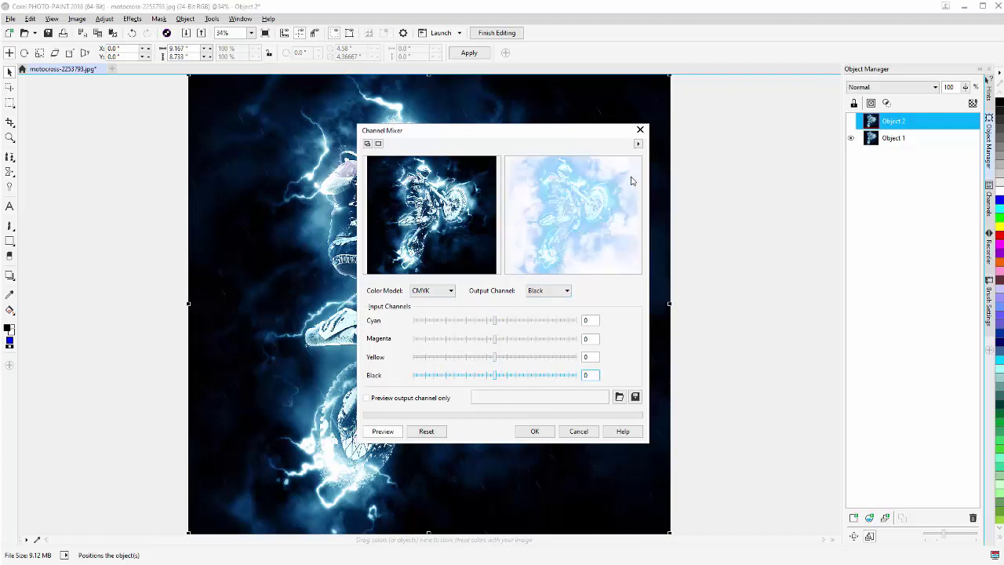
{"action": "left_click", "coordinate": [534, 433]}
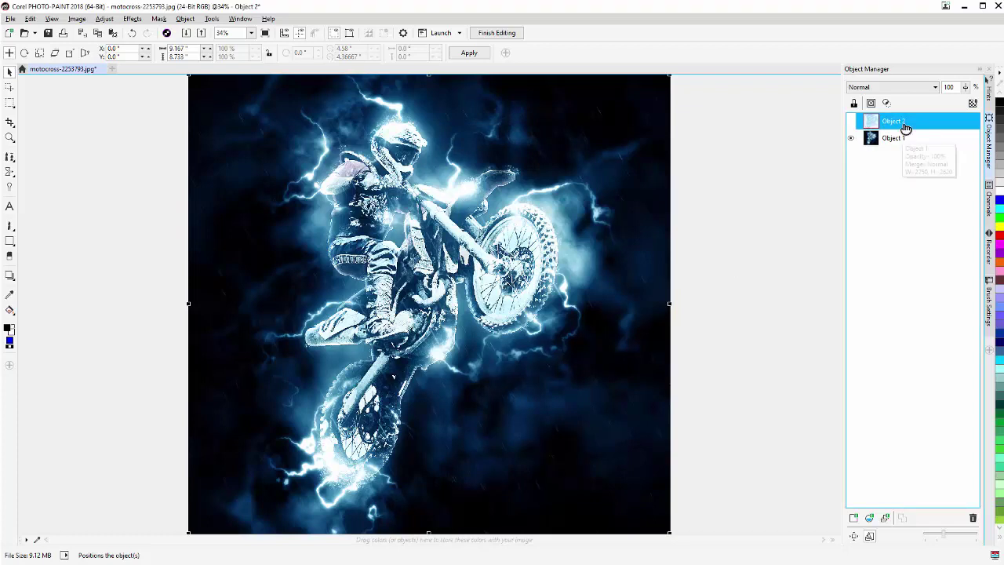
- Move Object 2 below Object 1 in the stack and show only Object 2
{"action": "left_click_drag", "start_coordinate": [912, 121], "coordinate": [910, 141]}
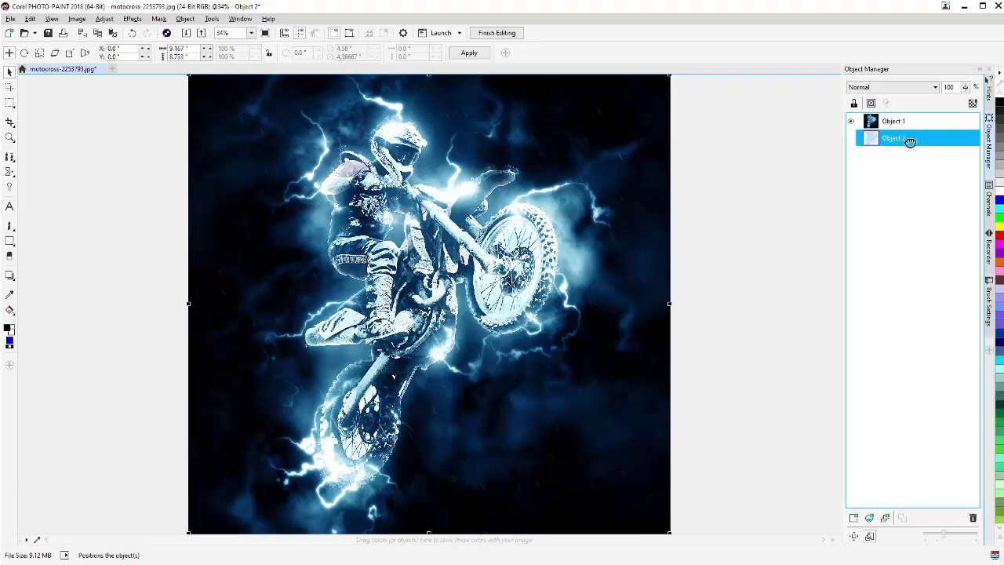
{"action": "left_click", "coordinate": [851, 122]}
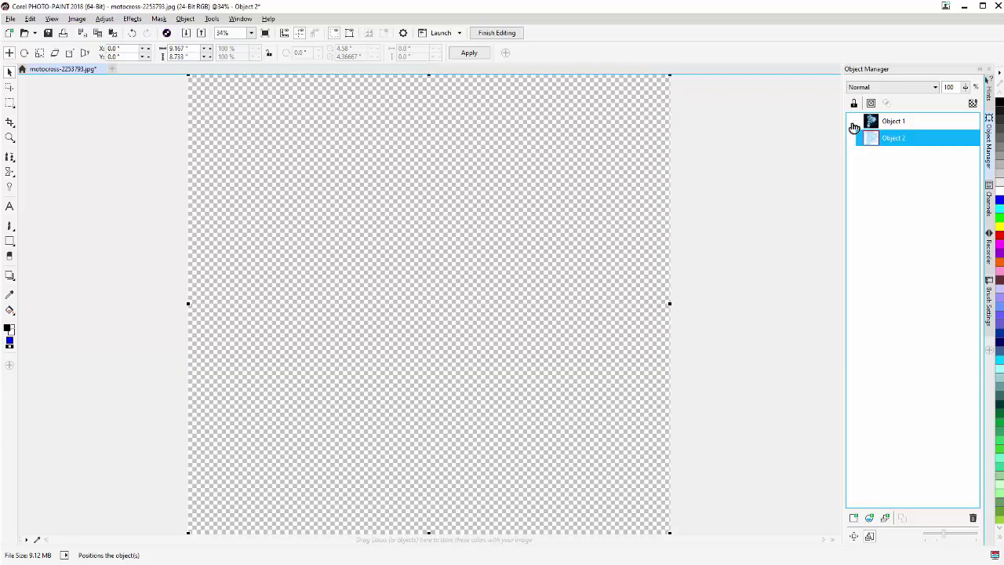
{"action": "left_click", "coordinate": [850, 138]}
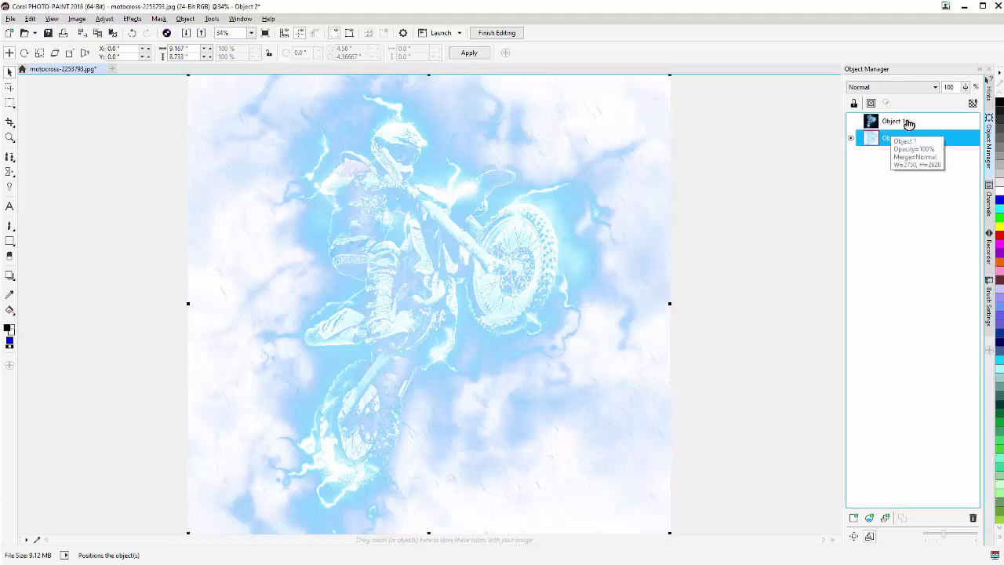
- Show only Object 1 and, in its CMYK Channel Mixer, restore Black to 100 and set Cyan to 0 in the Cyan output channel
{"action": "left_click", "coordinate": [935, 126]}
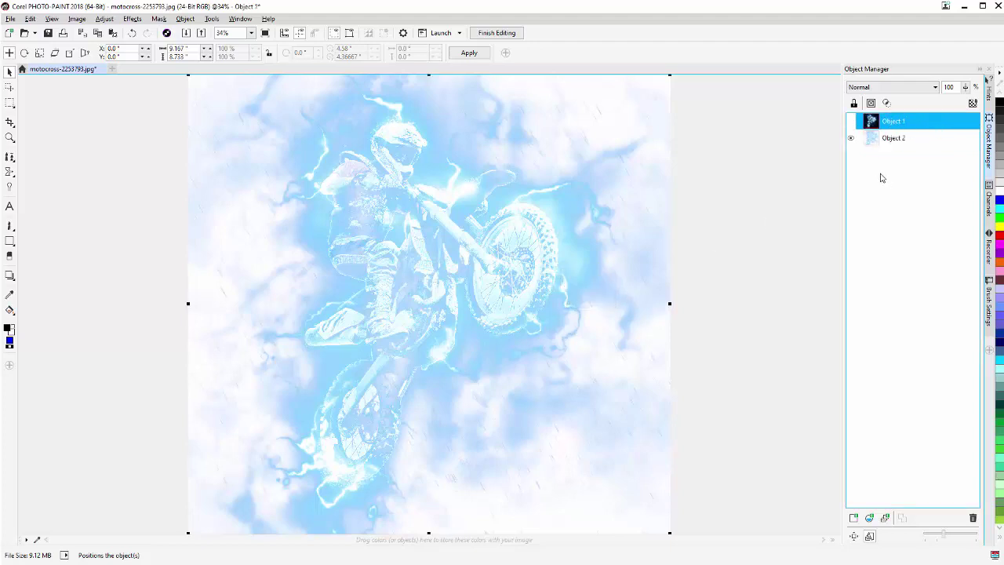
{"action": "left_click", "coordinate": [853, 122]}
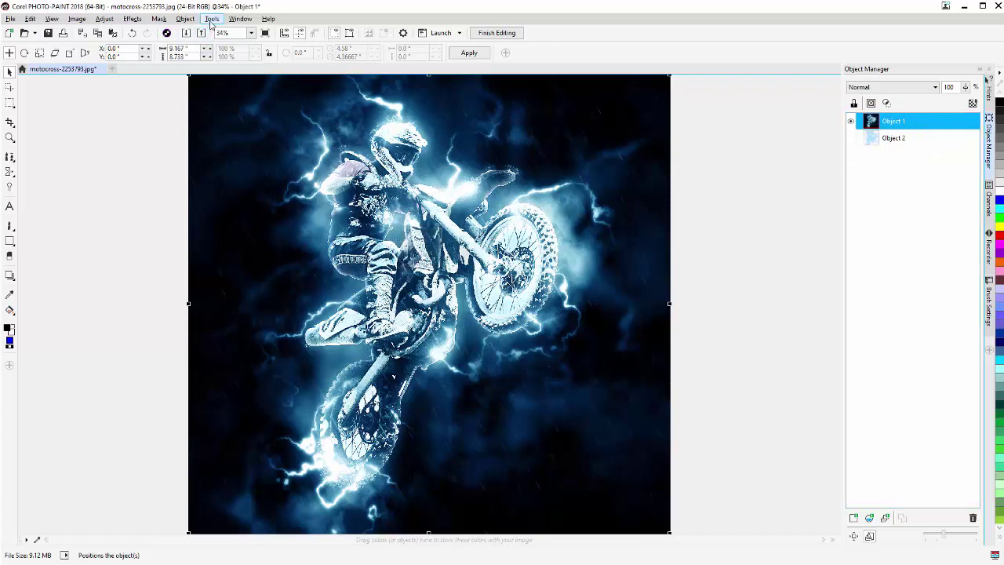
{"action": "left_click", "coordinate": [104, 18]}
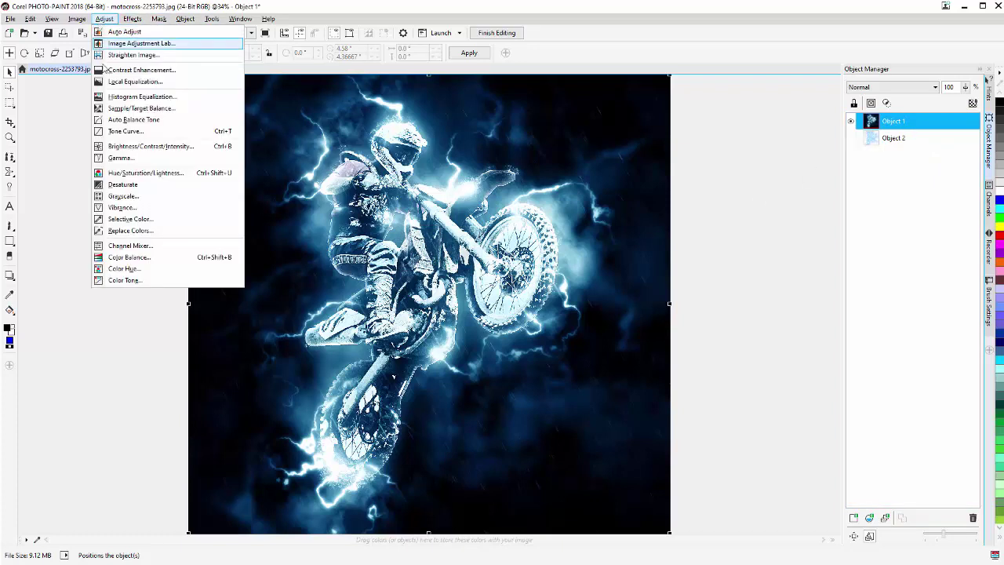
{"action": "left_click", "coordinate": [115, 246]}
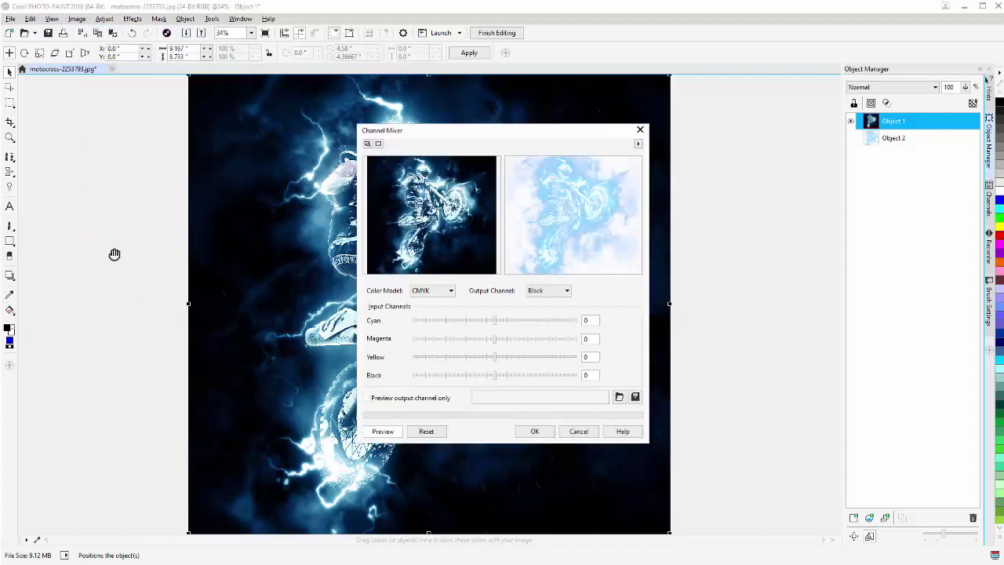
{"action": "left_click", "coordinate": [535, 376]}
{"action": "left_click", "coordinate": [565, 292]}
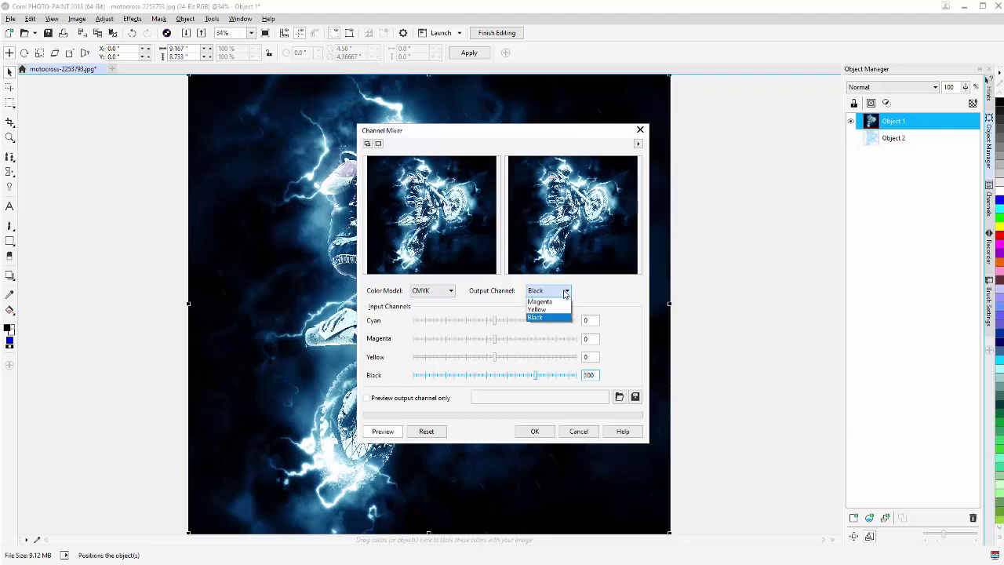
{"action": "left_click", "coordinate": [562, 300]}
{"action": "left_click", "coordinate": [497, 321]}
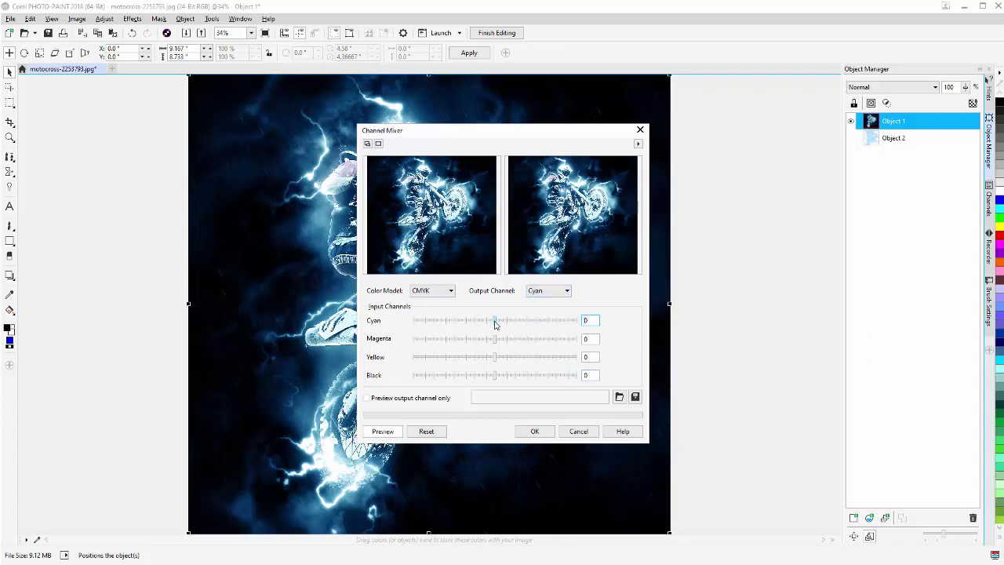
- Set Magenta to 0 in the Magenta output channel and Yellow to 0 in the Yellow output channel, and apply the mix to Object 1
{"action": "left_click", "coordinate": [558, 291]}
{"action": "left_click", "coordinate": [549, 301]}
{"action": "key", "text": "Down"}
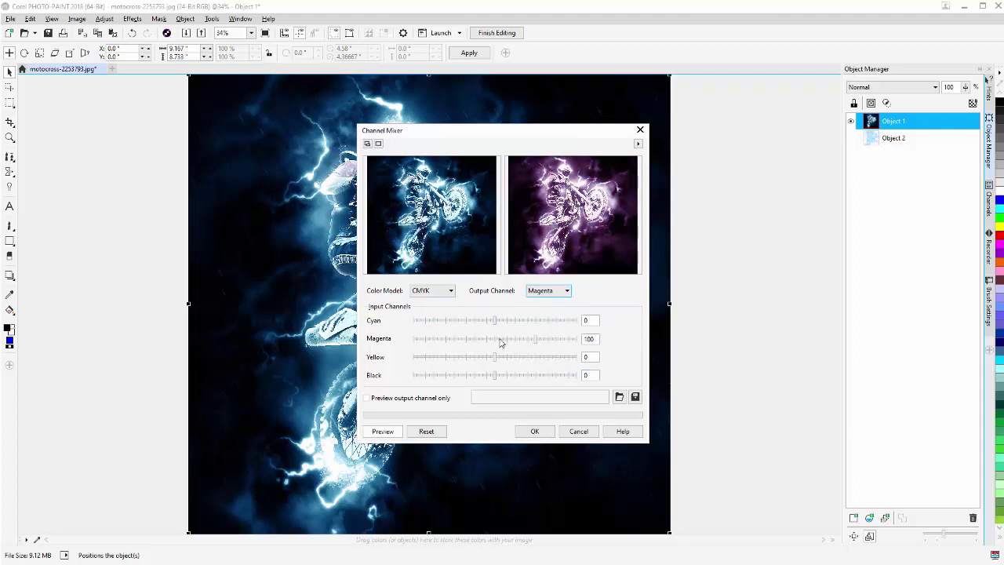
{"action": "left_click", "coordinate": [500, 340]}
{"action": "left_click", "coordinate": [562, 294]}
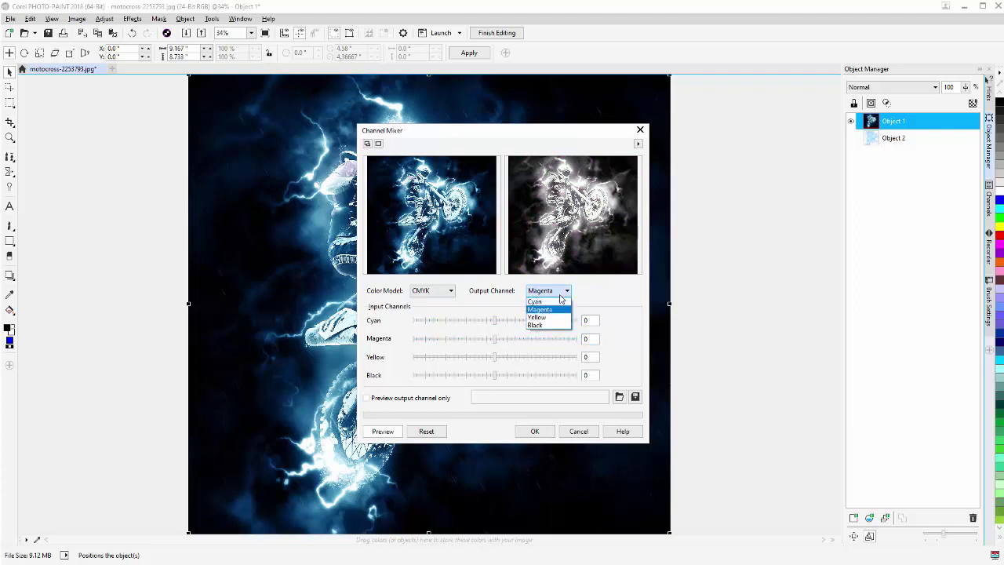
{"action": "left_click", "coordinate": [554, 317]}
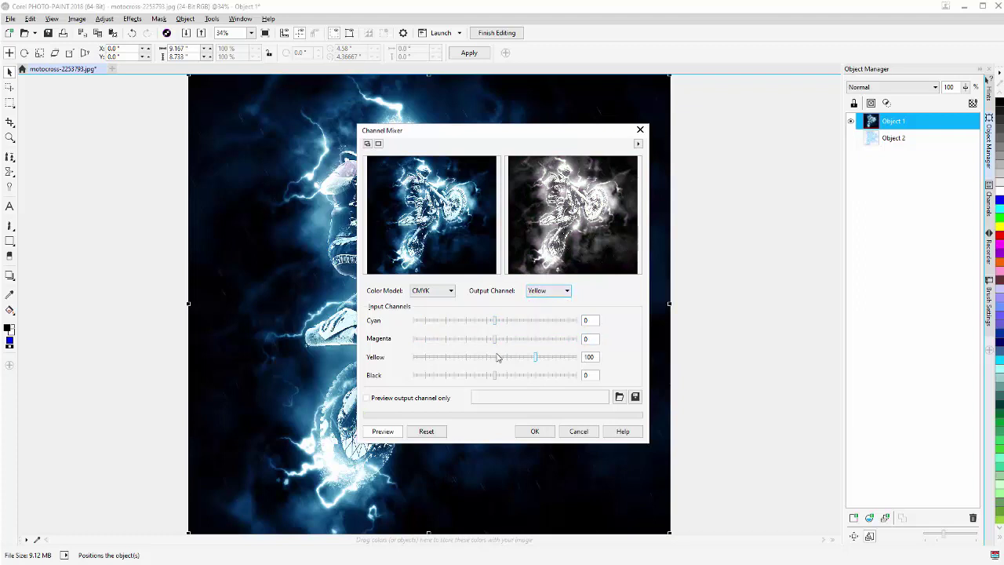
{"action": "left_click", "coordinate": [496, 358]}
{"action": "left_click", "coordinate": [527, 433]}
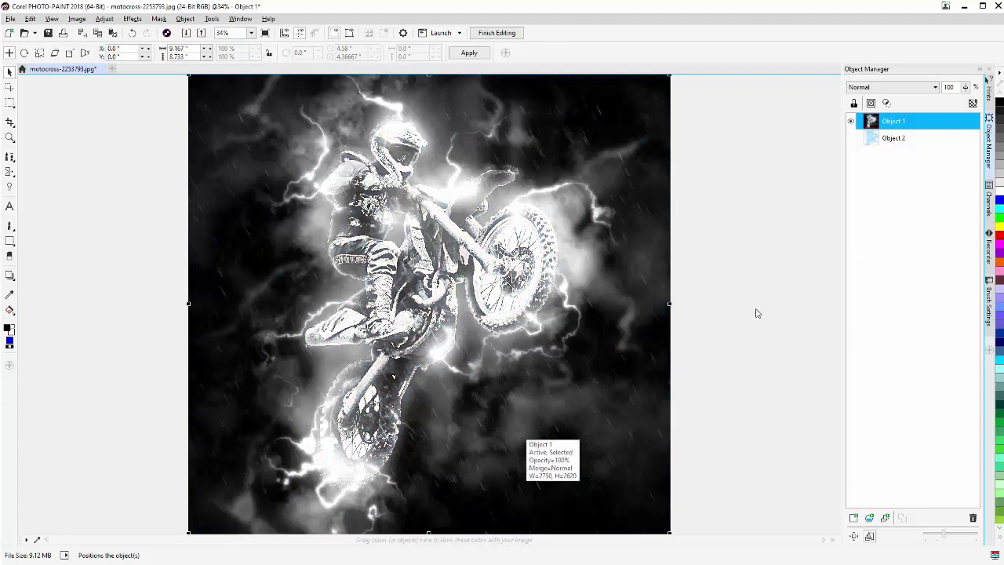
- Set Object 1's merge mode to Subtract and show Object 2 beneath it
{"action": "left_click", "coordinate": [919, 90]}
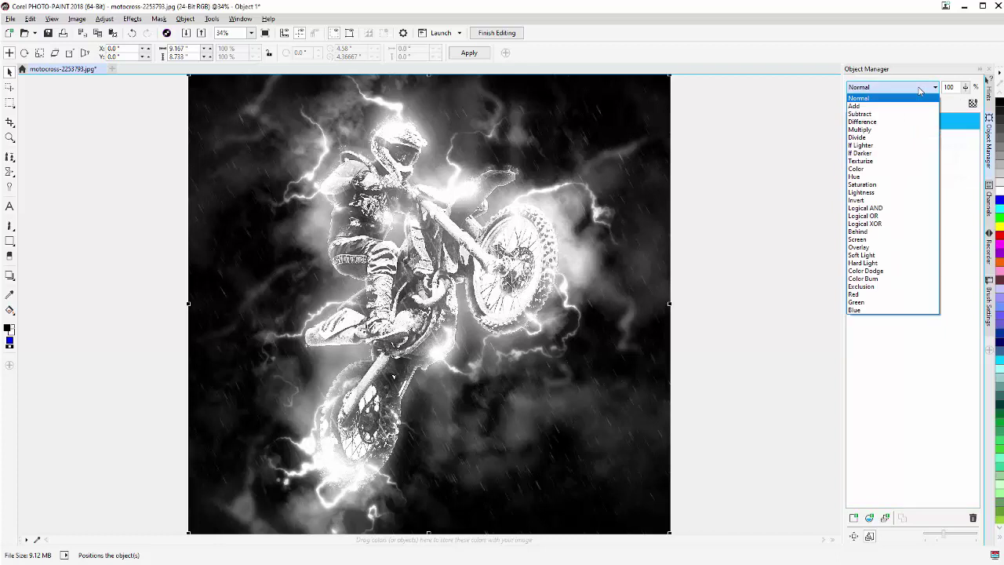
{"action": "left_click", "coordinate": [910, 113]}
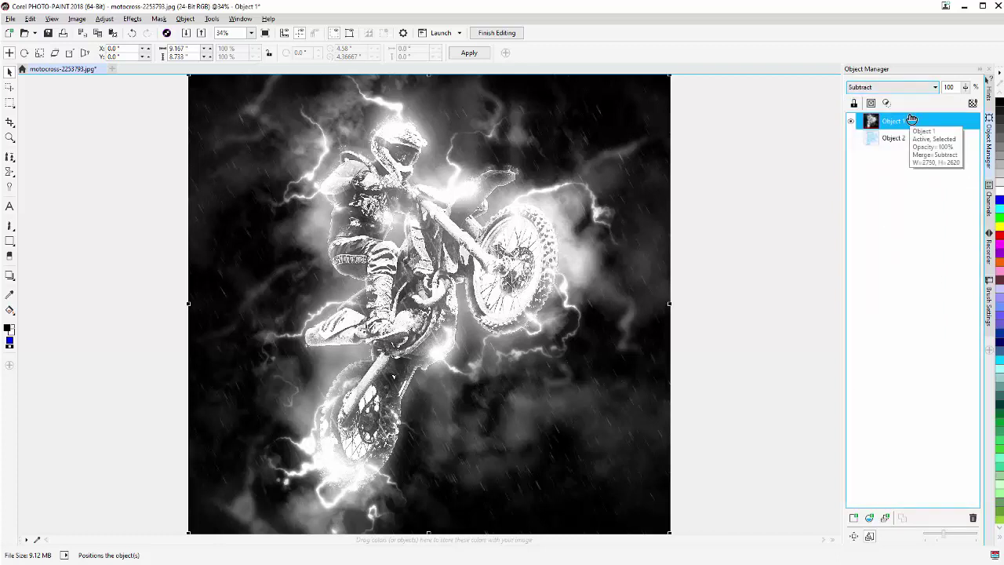
{"action": "left_click", "coordinate": [854, 140]}
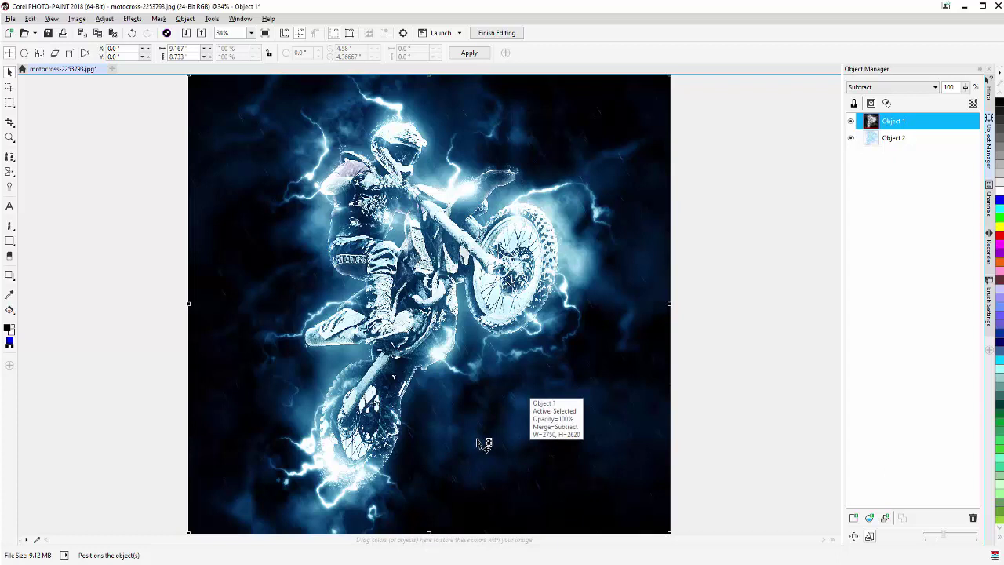
- Hide Object 1 and brighten Object 2 with a Tone Curve whose RGB point sits at X 210, Y 255
{"action": "left_click", "coordinate": [852, 123]}
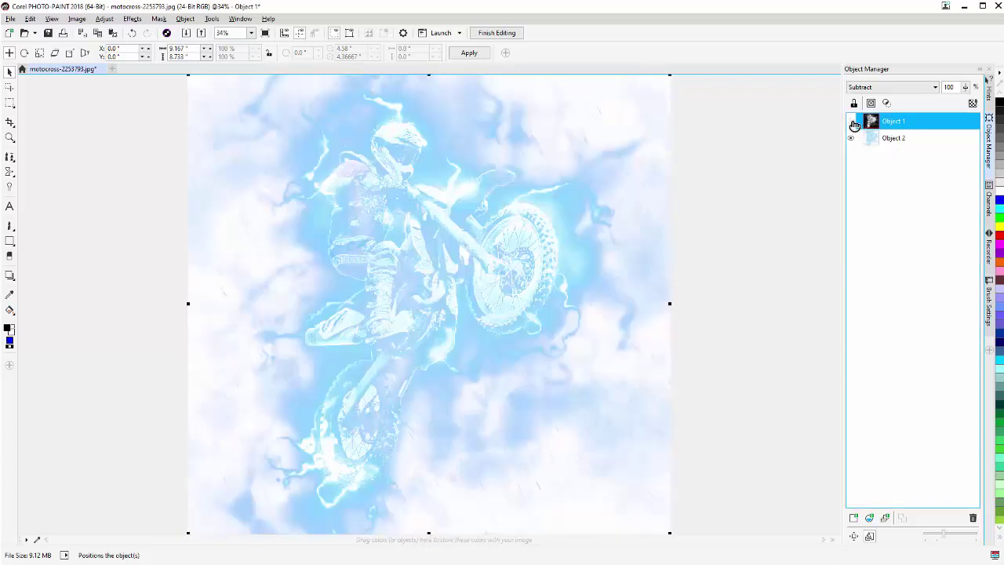
{"action": "left_click", "coordinate": [926, 140]}
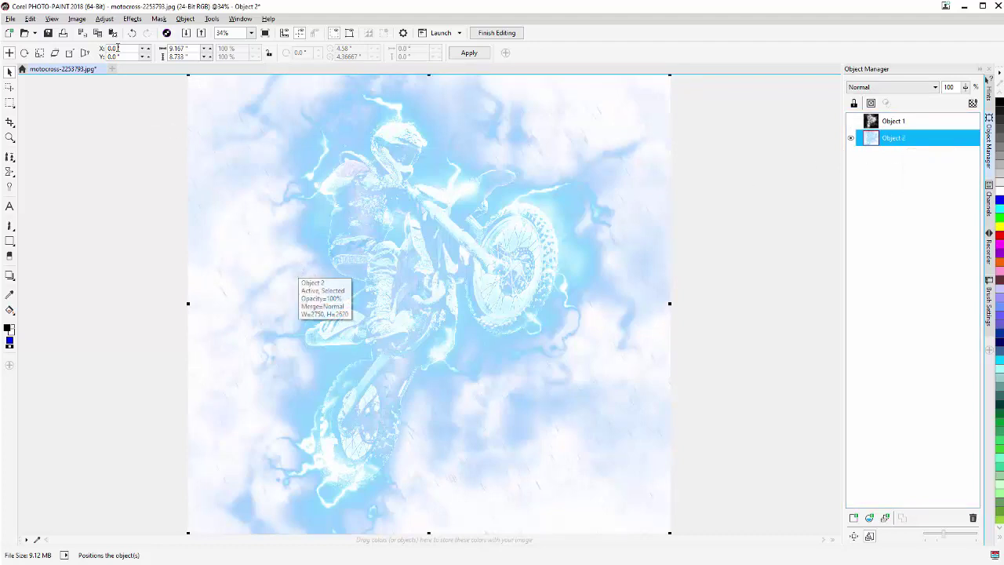
{"action": "left_click", "coordinate": [103, 20]}
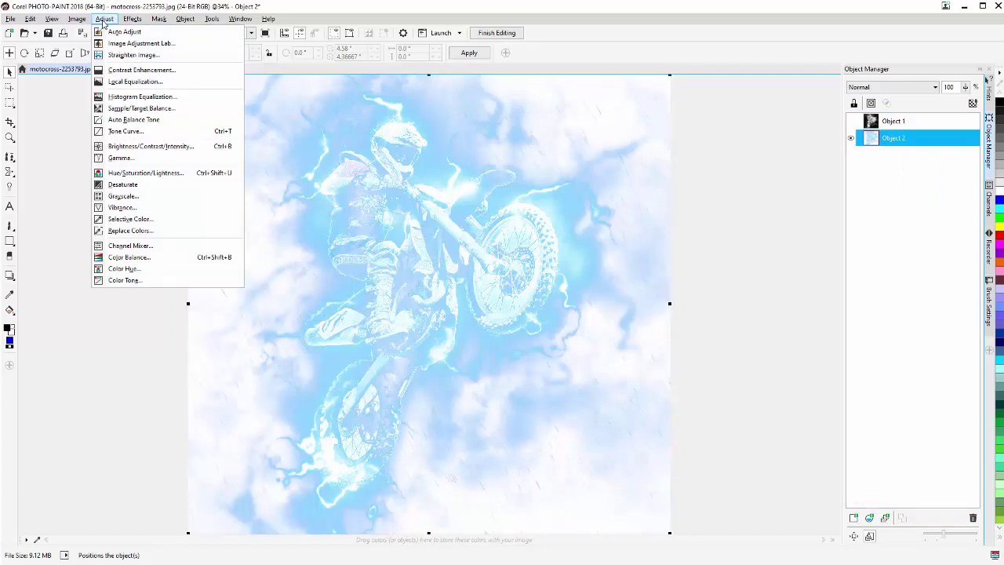
{"action": "left_click", "coordinate": [118, 133]}
{"action": "left_click_drag", "start_coordinate": [506, 170], "coordinate": [814, 198]}
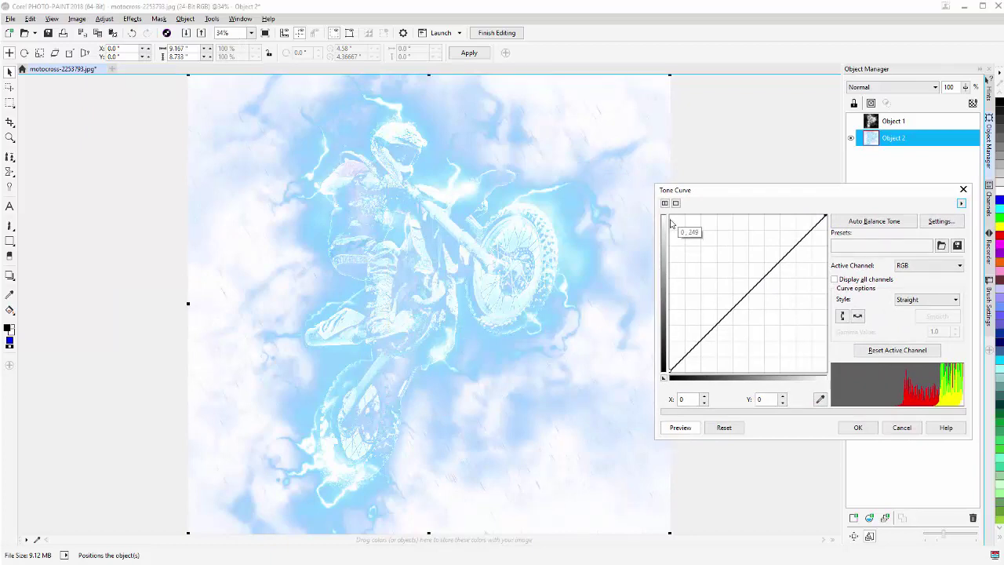
{"action": "left_click", "coordinate": [800, 238]}
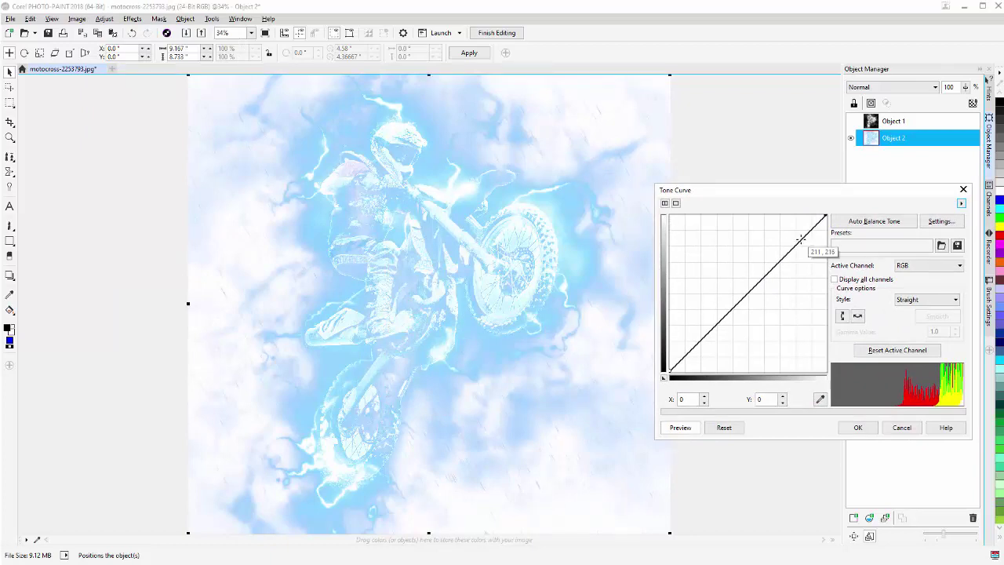
{"action": "left_click_drag", "start_coordinate": [800, 238], "coordinate": [797, 216]}
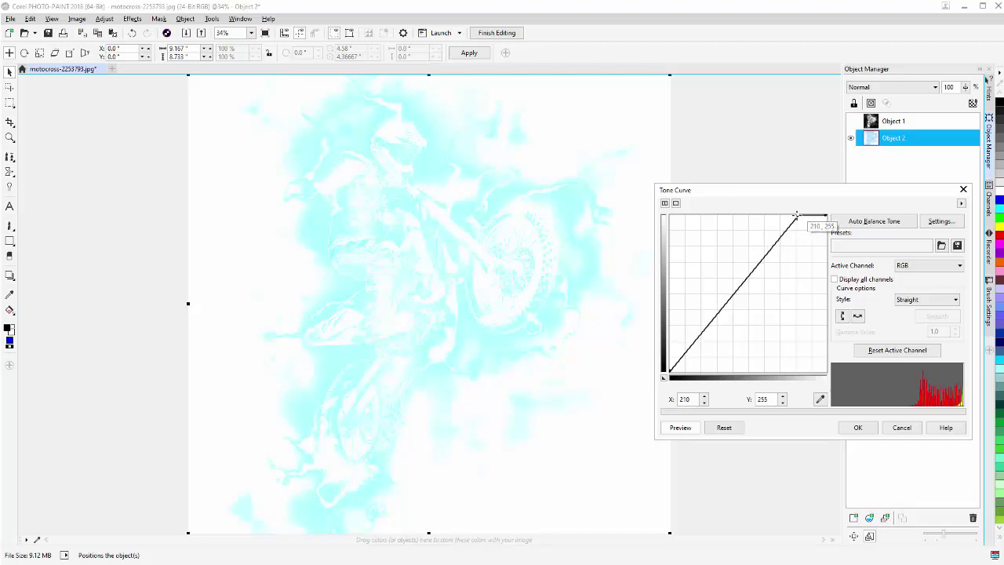
{"action": "left_click", "coordinate": [858, 427]}
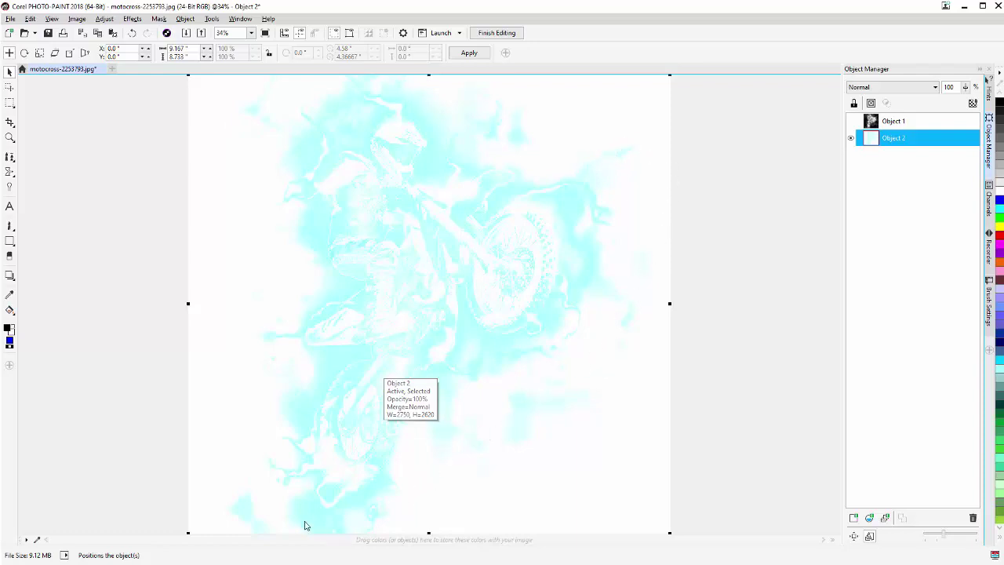
- Paint out the stray cyan patches surrounding the rider on Object 2 with a white brush, reducing the nib size to 397
{"action": "left_click", "coordinate": [9, 227]}
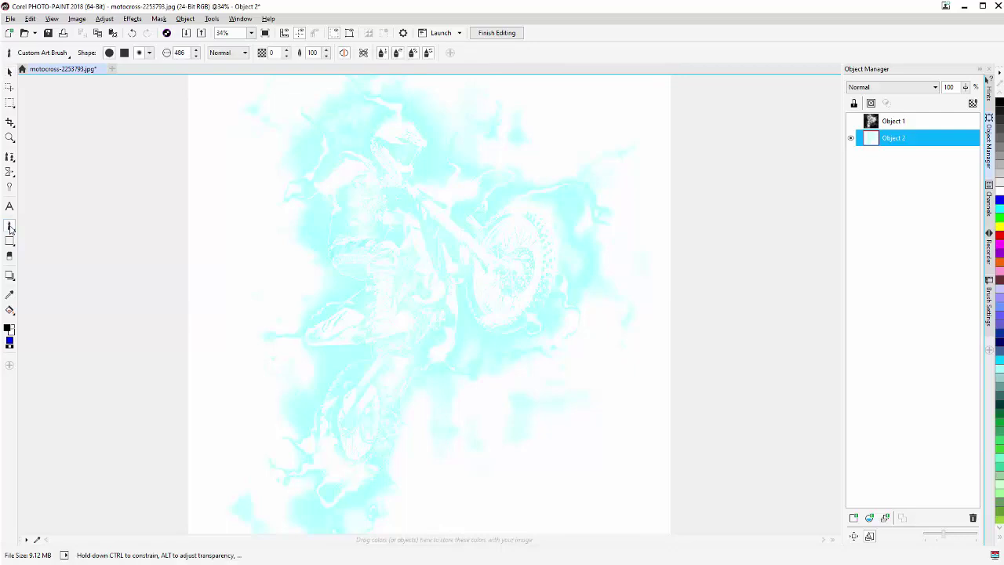
{"action": "left_click", "coordinate": [14, 329]}
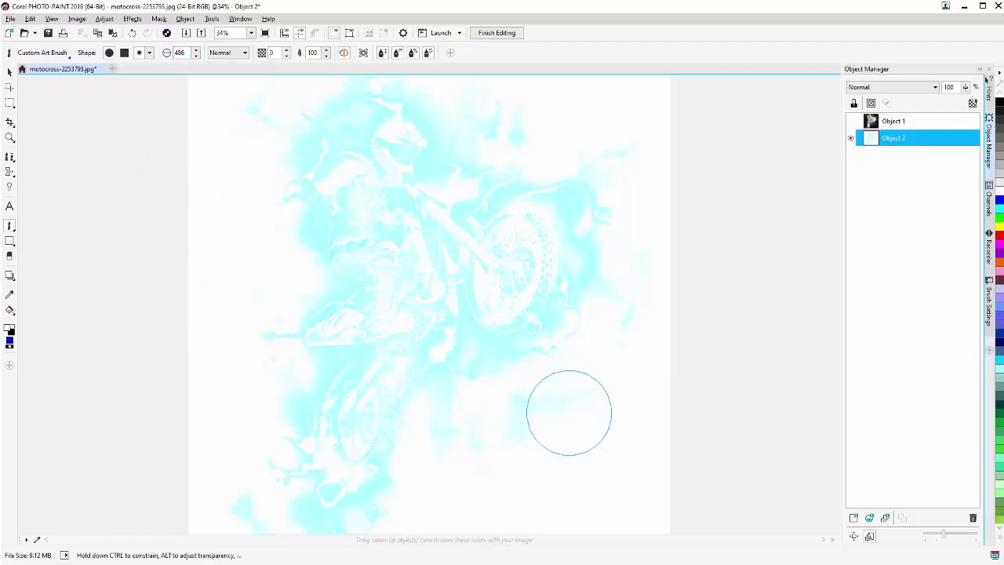
{"action": "mouse_move", "coordinate": [569, 414]}
{"action": "left_mouse_down"}
{"action": "mouse_move", "coordinate": [662, 414]}
{"action": "mouse_move", "coordinate": [527, 413]}
{"action": "mouse_move", "coordinate": [540, 414]}
{"action": "left_mouse_up"}
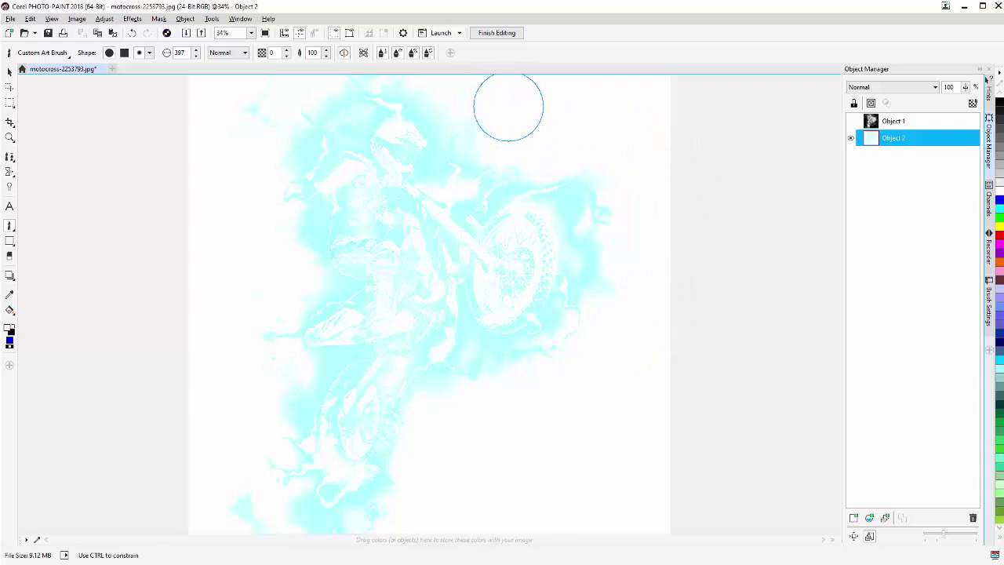
{"action": "left_click_drag", "start_coordinate": [509, 103], "coordinate": [439, 102]}
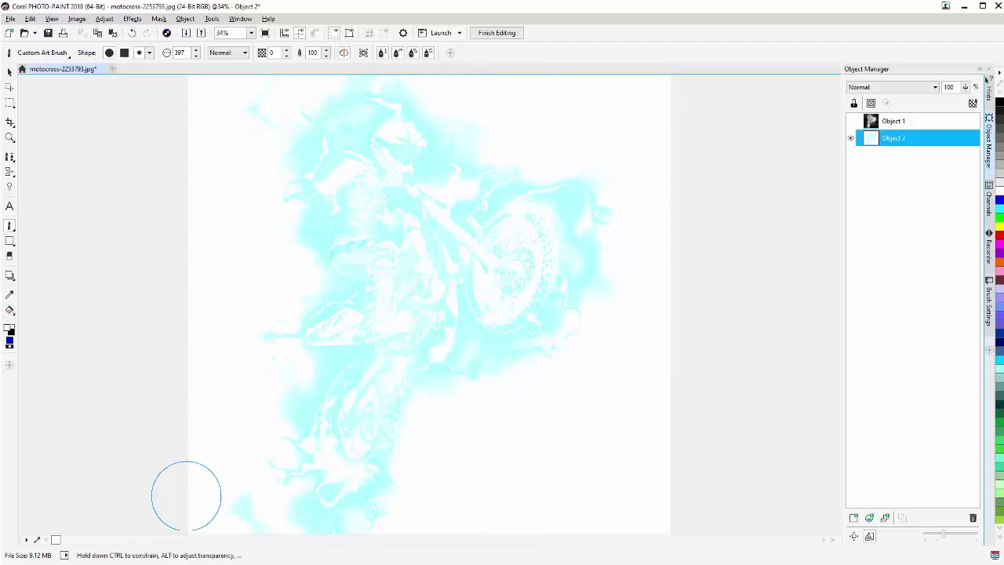
{"action": "mouse_move", "coordinate": [219, 476]}
{"action": "left_mouse_down"}
{"action": "mouse_move", "coordinate": [263, 511]}
{"action": "mouse_move", "coordinate": [276, 547]}
{"action": "mouse_move", "coordinate": [426, 402]}
{"action": "mouse_move", "coordinate": [462, 389]}
{"action": "left_mouse_up"}
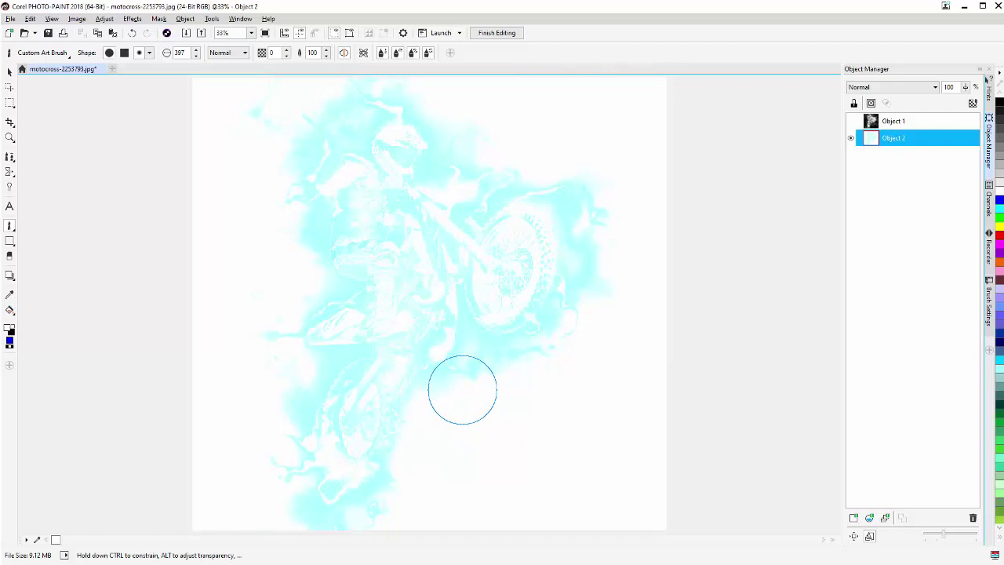
- Trim the cyan glow closer around the rider and front wheel on Object 2 with white, reducing the nib size to 269
{"action": "key", "text": "F3"}
{"action": "mouse_move", "coordinate": [430, 451]}
{"action": "left_mouse_down"}
{"action": "mouse_move", "coordinate": [374, 479]}
{"action": "mouse_move", "coordinate": [348, 482]}
{"action": "mouse_move", "coordinate": [318, 458]}
{"action": "mouse_move", "coordinate": [316, 472]}
{"action": "mouse_move", "coordinate": [369, 478]}
{"action": "mouse_move", "coordinate": [415, 443]}
{"action": "mouse_move", "coordinate": [440, 400]}
{"action": "mouse_move", "coordinate": [352, 374]}
{"action": "mouse_move", "coordinate": [304, 379]}
{"action": "mouse_move", "coordinate": [316, 374]}
{"action": "mouse_move", "coordinate": [306, 282]}
{"action": "mouse_move", "coordinate": [283, 208]}
{"action": "mouse_move", "coordinate": [309, 133]}
{"action": "mouse_move", "coordinate": [358, 149]}
{"action": "mouse_move", "coordinate": [347, 137]}
{"action": "mouse_move", "coordinate": [314, 177]}
{"action": "left_mouse_up"}
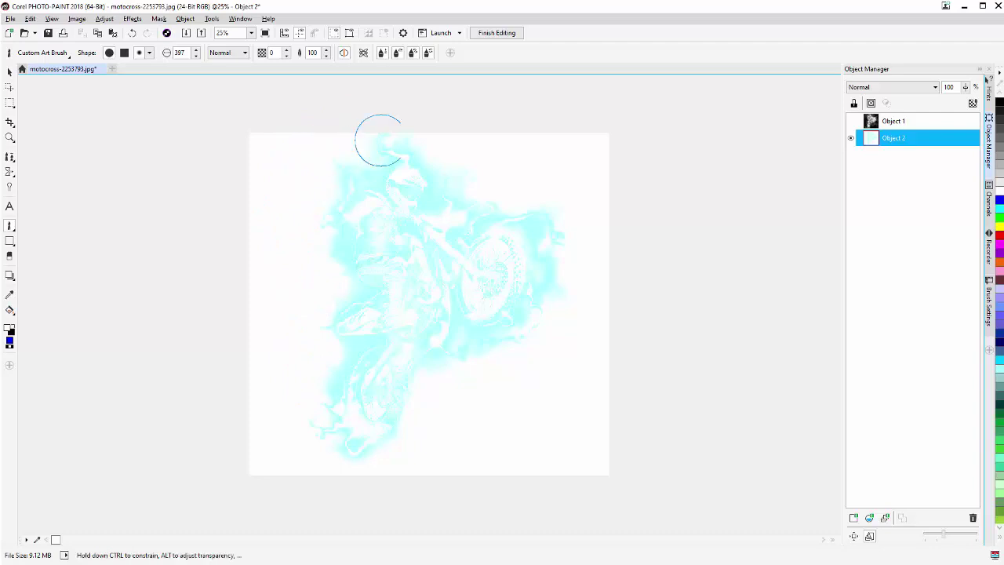
{"action": "mouse_move", "coordinate": [437, 144]}
{"action": "left_mouse_down"}
{"action": "mouse_move", "coordinate": [377, 117]}
{"action": "mouse_move", "coordinate": [399, 135]}
{"action": "mouse_move", "coordinate": [442, 140]}
{"action": "mouse_move", "coordinate": [440, 159]}
{"action": "mouse_move", "coordinate": [469, 156]}
{"action": "left_mouse_up"}
{"action": "left_click_drag", "start_coordinate": [572, 284], "coordinate": [564, 318]}
{"action": "mouse_move", "coordinate": [561, 325]}
{"action": "left_mouse_down"}
{"action": "mouse_move", "coordinate": [523, 381]}
{"action": "mouse_move", "coordinate": [502, 363]}
{"action": "mouse_move", "coordinate": [502, 376]}
{"action": "mouse_move", "coordinate": [484, 354]}
{"action": "mouse_move", "coordinate": [496, 374]}
{"action": "mouse_move", "coordinate": [479, 353]}
{"action": "mouse_move", "coordinate": [505, 361]}
{"action": "left_mouse_up"}
{"action": "mouse_move", "coordinate": [506, 365]}
{"action": "left_mouse_down"}
{"action": "mouse_move", "coordinate": [562, 274]}
{"action": "mouse_move", "coordinate": [565, 284]}
{"action": "mouse_move", "coordinate": [549, 242]}
{"action": "mouse_move", "coordinate": [593, 300]}
{"action": "mouse_move", "coordinate": [585, 306]}
{"action": "left_mouse_up"}
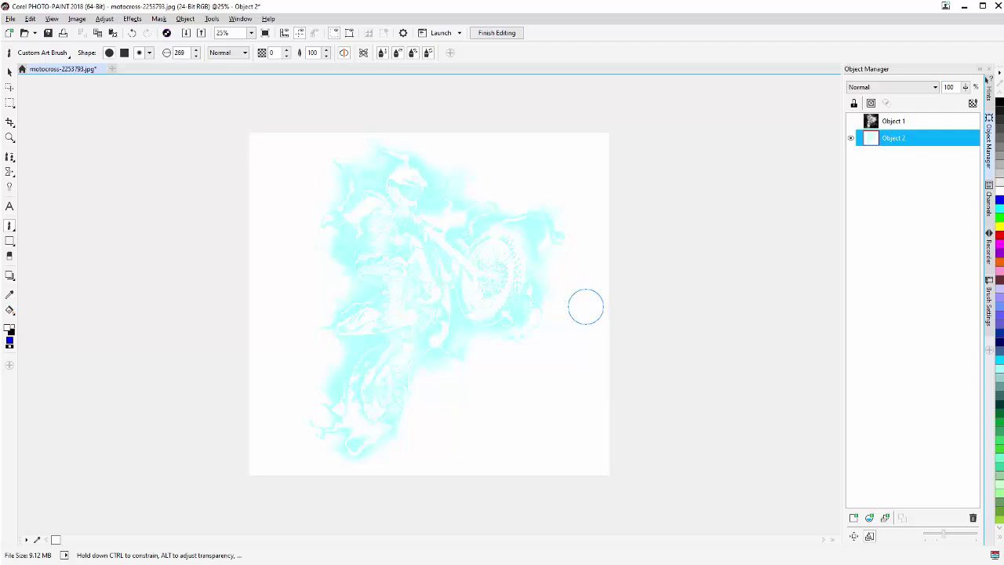
{"action": "mouse_move", "coordinate": [542, 237]}
{"action": "left_mouse_down"}
{"action": "mouse_move", "coordinate": [552, 271]}
{"action": "mouse_move", "coordinate": [570, 195]}
{"action": "mouse_move", "coordinate": [547, 193]}
{"action": "left_mouse_up"}
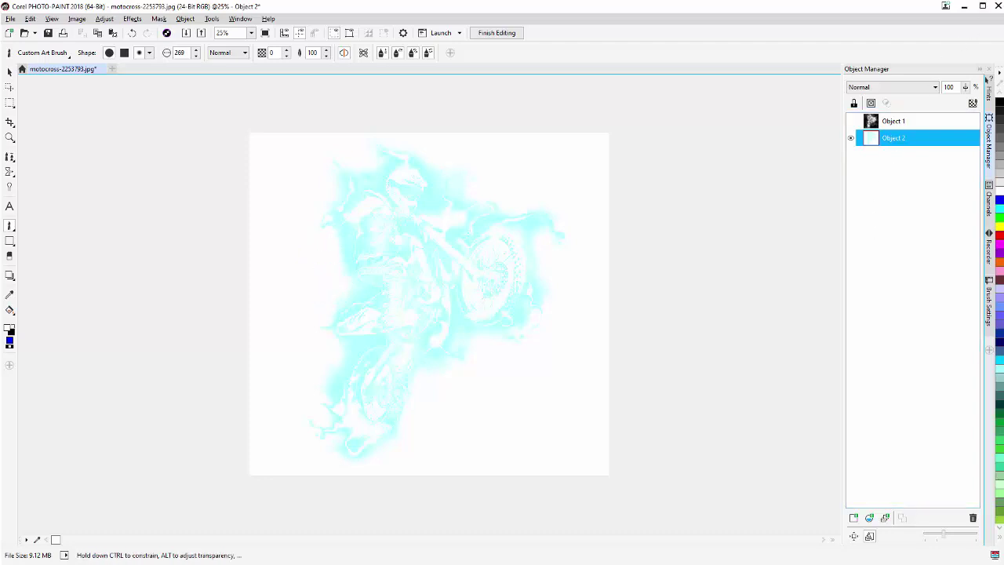
- Show only Object 1 and darken it with a Tone Curve using RGB points at X 63, Y 17 and X 185, Y 119
{"action": "left_click", "coordinate": [852, 121]}
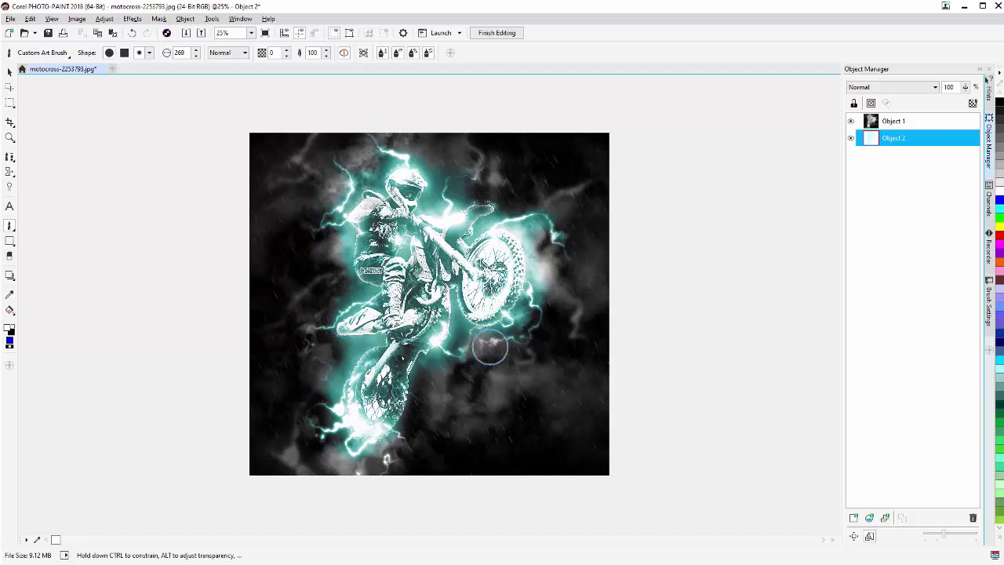
{"action": "left_click", "coordinate": [852, 138]}
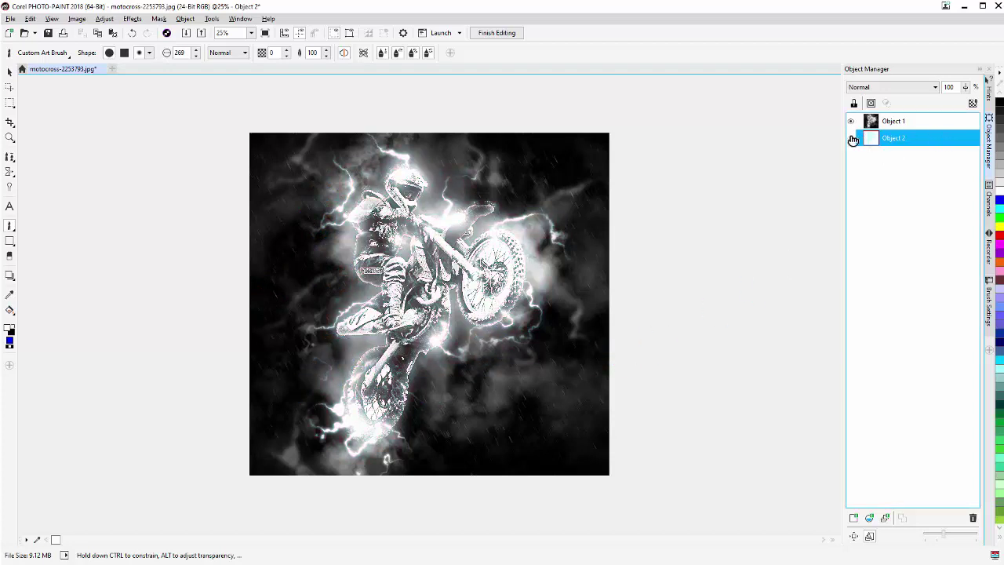
{"action": "left_click", "coordinate": [915, 124]}
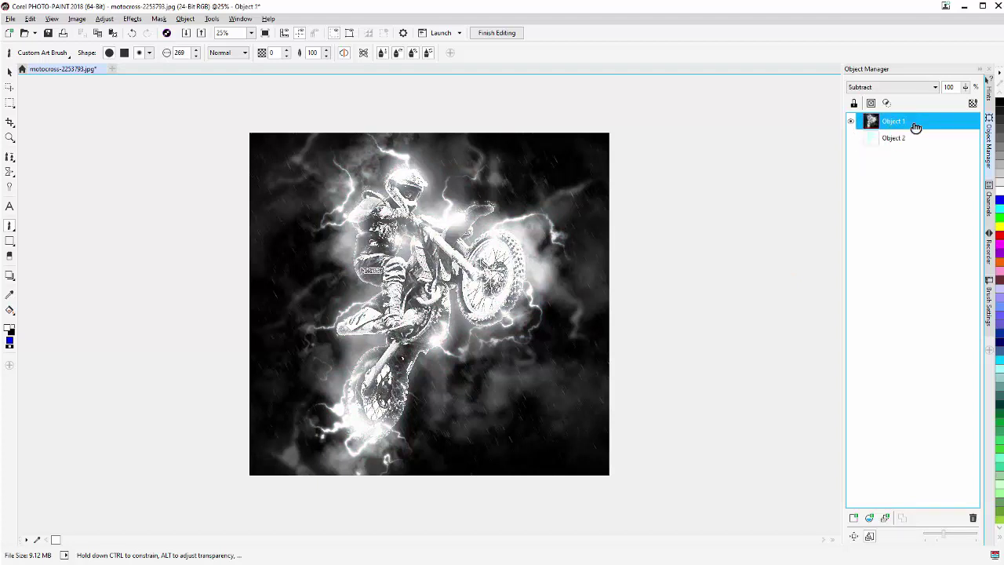
{"action": "left_click", "coordinate": [106, 19]}
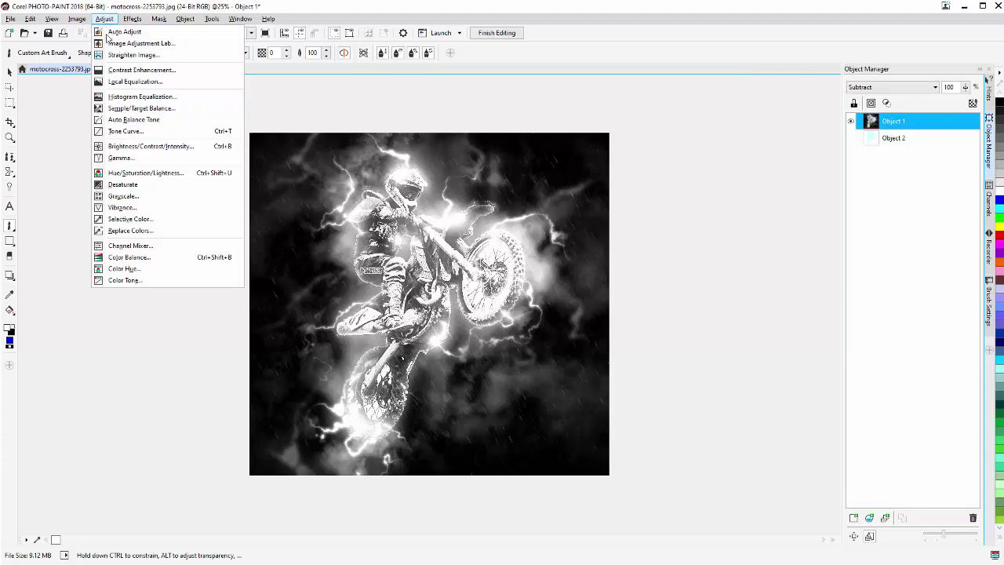
{"action": "left_click", "coordinate": [122, 132]}
{"action": "left_click_drag", "start_coordinate": [485, 173], "coordinate": [781, 204]}
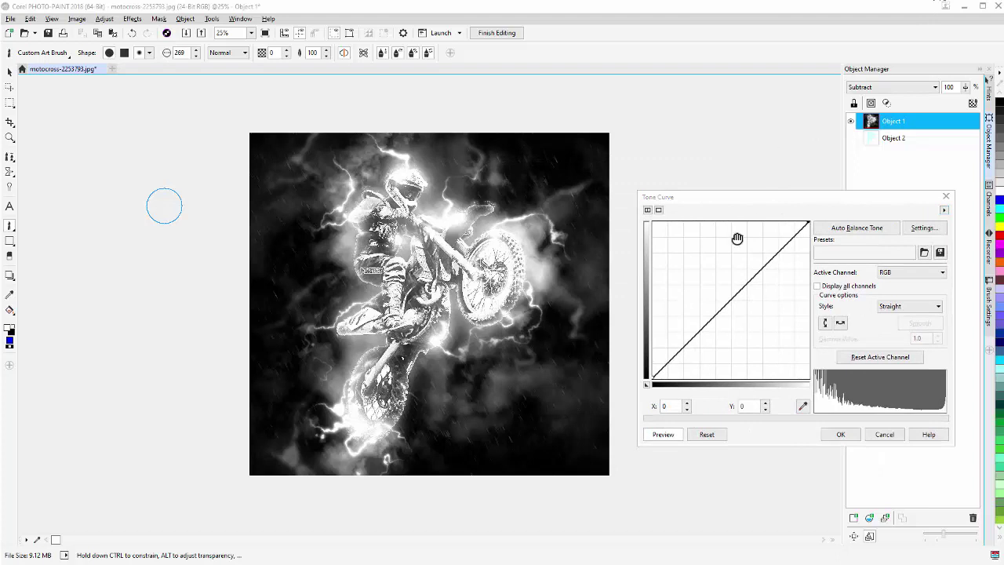
{"action": "left_click_drag", "start_coordinate": [688, 345], "coordinate": [690, 367]}
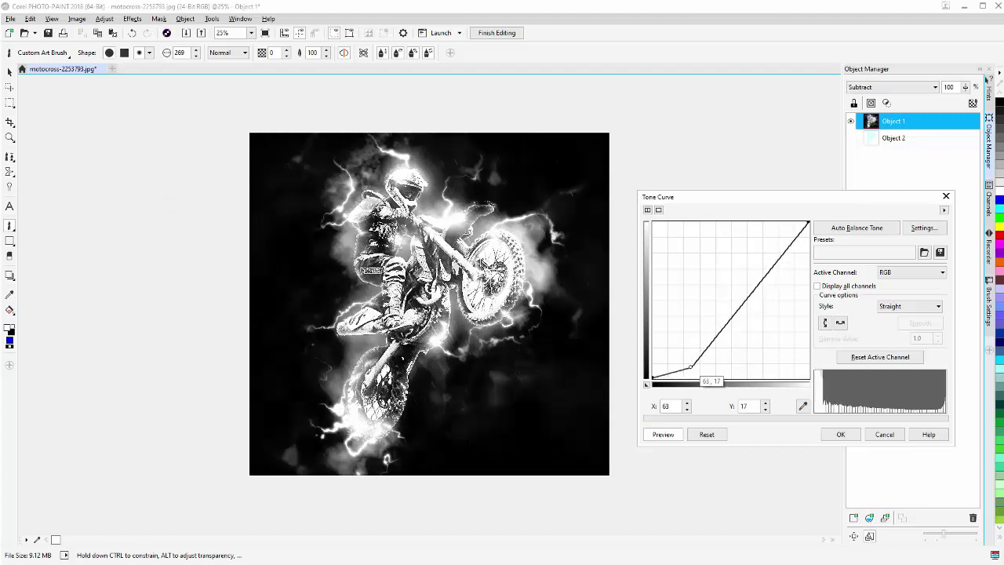
{"action": "mouse_move", "coordinate": [750, 294]}
{"action": "left_mouse_down"}
{"action": "mouse_move", "coordinate": [745, 281]}
{"action": "mouse_move", "coordinate": [766, 305]}
{"action": "left_mouse_up"}
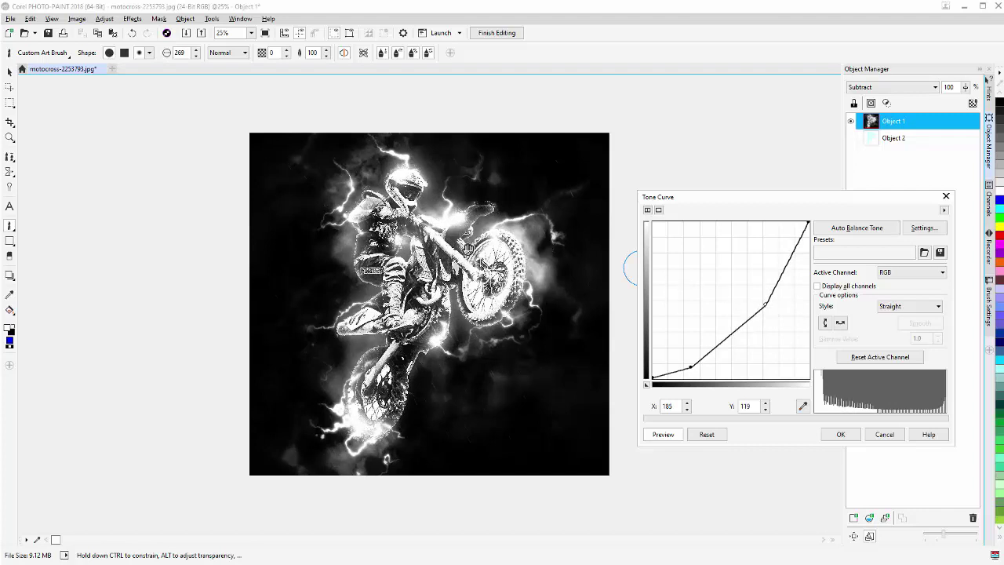
{"action": "left_click", "coordinate": [841, 435]}
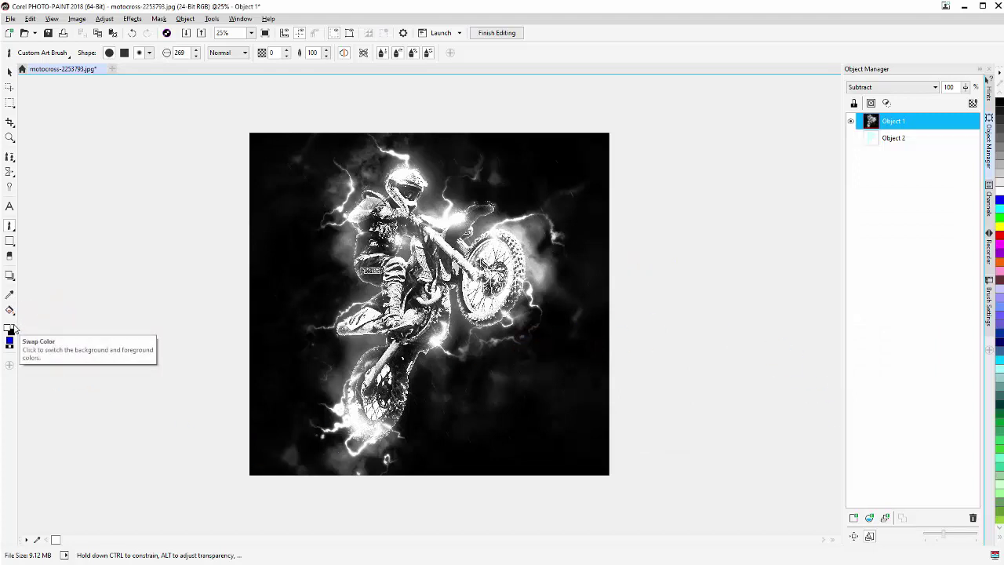
- Paint out the gray clouds above the rider on Object 1 with black and show Object 2 beneath it
{"action": "left_click", "coordinate": [13, 328]}
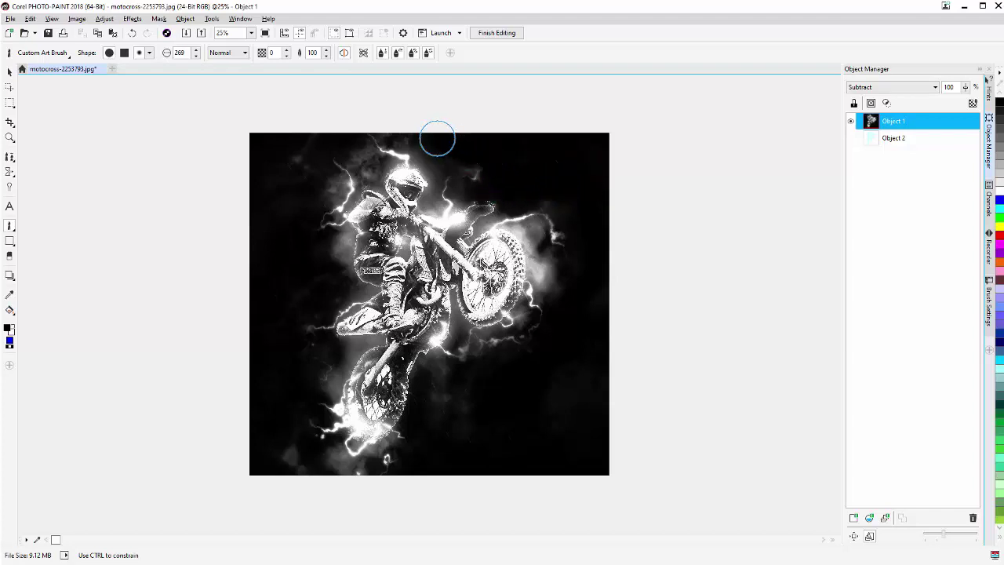
{"action": "left_click_drag", "start_coordinate": [390, 134], "coordinate": [371, 121]}
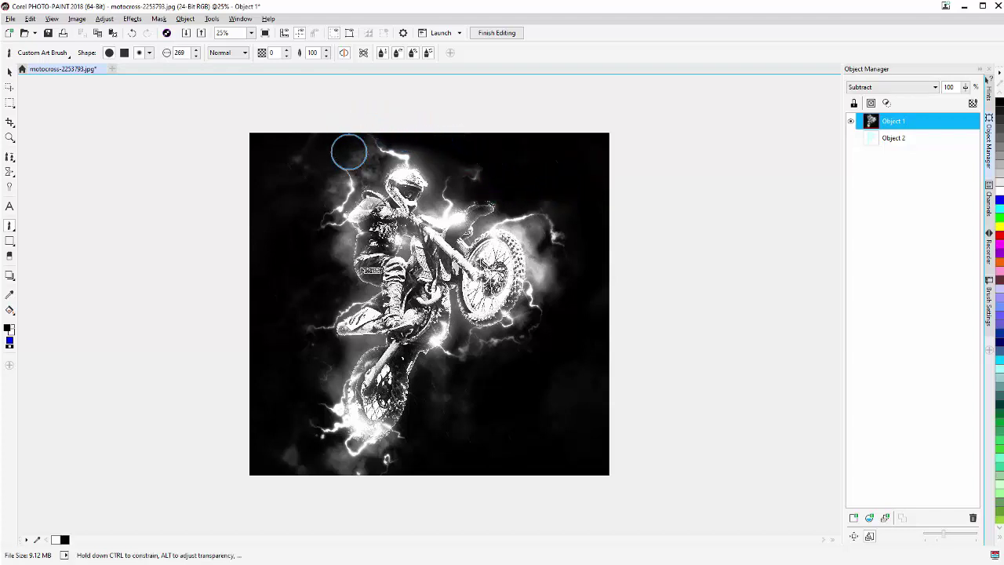
{"action": "left_click", "coordinate": [852, 139]}
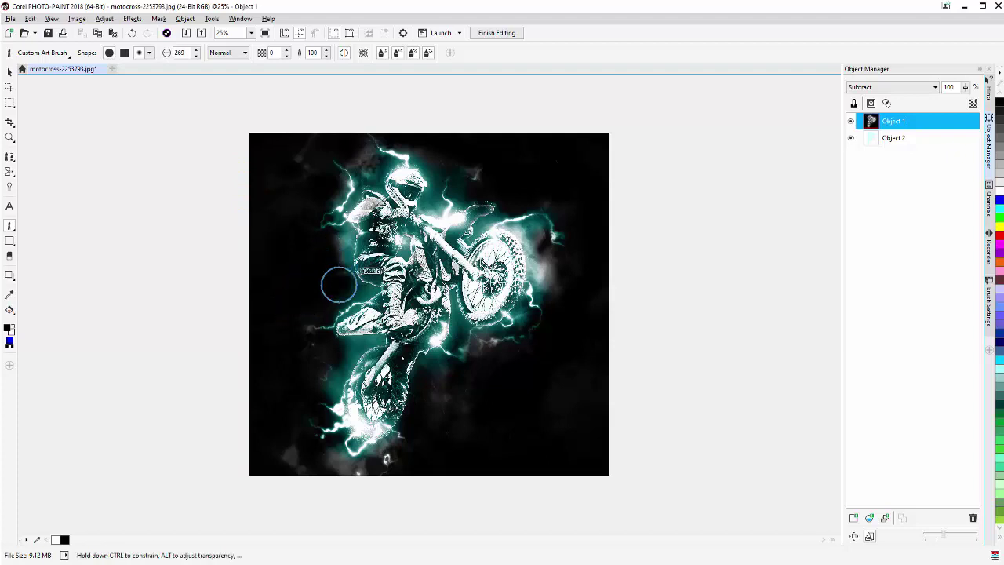
- Paint black over the remaining gray clouds beside, below and above the rider and bike on Object 1
{"action": "left_click_drag", "start_coordinate": [318, 244], "coordinate": [314, 243]}
{"action": "mouse_move", "coordinate": [323, 363]}
{"action": "left_mouse_down"}
{"action": "mouse_move", "coordinate": [287, 391]}
{"action": "mouse_move", "coordinate": [283, 444]}
{"action": "mouse_move", "coordinate": [310, 470]}
{"action": "left_mouse_up"}
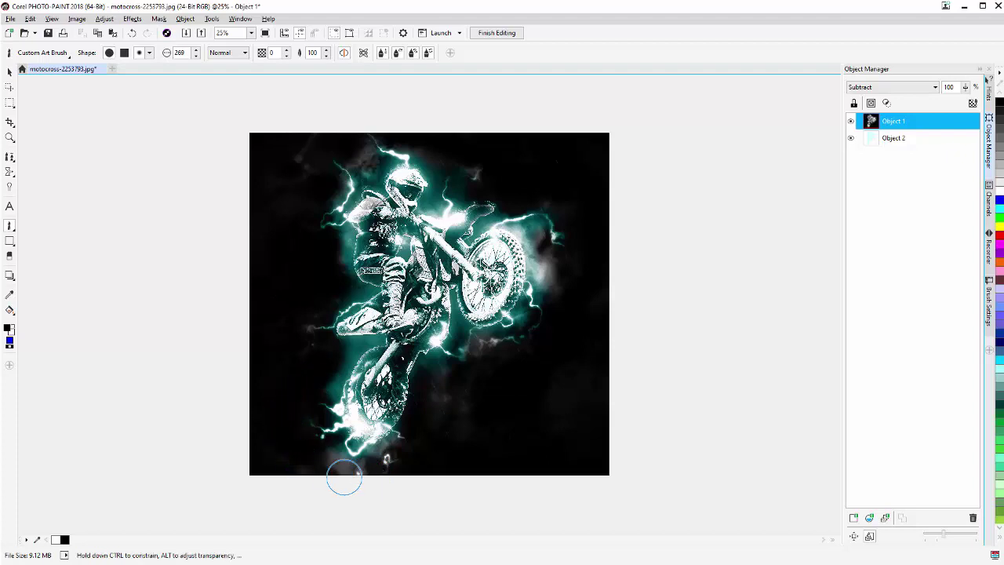
{"action": "mouse_move", "coordinate": [314, 392]}
{"action": "left_mouse_down"}
{"action": "mouse_move", "coordinate": [311, 356]}
{"action": "mouse_move", "coordinate": [318, 367]}
{"action": "mouse_move", "coordinate": [329, 353]}
{"action": "left_mouse_up"}
{"action": "mouse_move", "coordinate": [323, 460]}
{"action": "left_mouse_down"}
{"action": "mouse_move", "coordinate": [372, 494]}
{"action": "mouse_move", "coordinate": [334, 460]}
{"action": "mouse_move", "coordinate": [352, 478]}
{"action": "mouse_move", "coordinate": [384, 469]}
{"action": "mouse_move", "coordinate": [375, 486]}
{"action": "mouse_move", "coordinate": [366, 471]}
{"action": "mouse_move", "coordinate": [357, 483]}
{"action": "mouse_move", "coordinate": [272, 482]}
{"action": "left_mouse_up"}
{"action": "mouse_move", "coordinate": [404, 477]}
{"action": "left_mouse_down"}
{"action": "mouse_move", "coordinate": [438, 389]}
{"action": "mouse_move", "coordinate": [450, 398]}
{"action": "mouse_move", "coordinate": [447, 380]}
{"action": "mouse_move", "coordinate": [475, 432]}
{"action": "mouse_move", "coordinate": [488, 426]}
{"action": "mouse_move", "coordinate": [493, 361]}
{"action": "mouse_move", "coordinate": [484, 358]}
{"action": "mouse_move", "coordinate": [495, 376]}
{"action": "mouse_move", "coordinate": [481, 350]}
{"action": "mouse_move", "coordinate": [498, 370]}
{"action": "mouse_move", "coordinate": [487, 345]}
{"action": "mouse_move", "coordinate": [507, 384]}
{"action": "mouse_move", "coordinate": [503, 357]}
{"action": "mouse_move", "coordinate": [527, 375]}
{"action": "mouse_move", "coordinate": [481, 379]}
{"action": "mouse_move", "coordinate": [473, 391]}
{"action": "mouse_move", "coordinate": [442, 387]}
{"action": "mouse_move", "coordinate": [614, 359]}
{"action": "mouse_move", "coordinate": [596, 306]}
{"action": "mouse_move", "coordinate": [558, 284]}
{"action": "mouse_move", "coordinate": [568, 289]}
{"action": "mouse_move", "coordinate": [543, 242]}
{"action": "mouse_move", "coordinate": [574, 282]}
{"action": "mouse_move", "coordinate": [544, 268]}
{"action": "mouse_move", "coordinate": [585, 299]}
{"action": "mouse_move", "coordinate": [576, 299]}
{"action": "mouse_move", "coordinate": [562, 251]}
{"action": "left_mouse_up"}
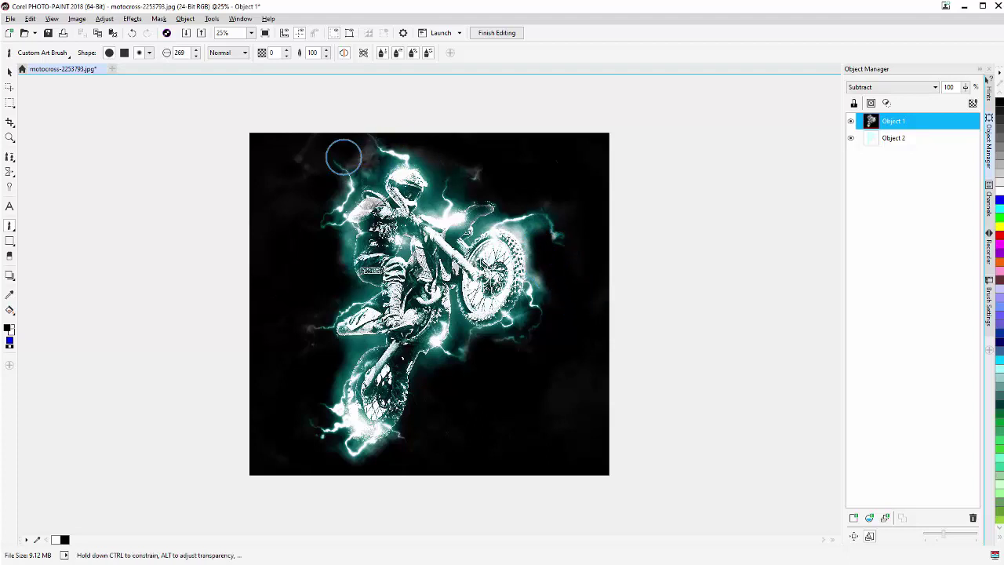
{"action": "mouse_move", "coordinate": [305, 167]}
{"action": "left_mouse_down"}
{"action": "mouse_move", "coordinate": [269, 356]}
{"action": "mouse_move", "coordinate": [303, 352]}
{"action": "mouse_move", "coordinate": [327, 287]}
{"action": "mouse_move", "coordinate": [316, 300]}
{"action": "mouse_move", "coordinate": [433, 242]}
{"action": "left_mouse_up"}
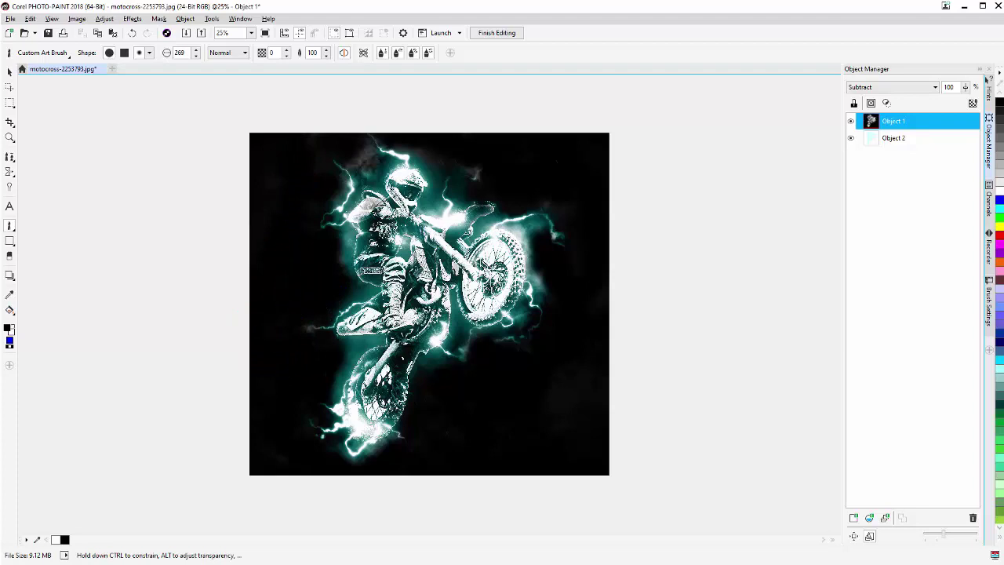
{"action": "left_click_drag", "start_coordinate": [547, 190], "coordinate": [578, 223]}
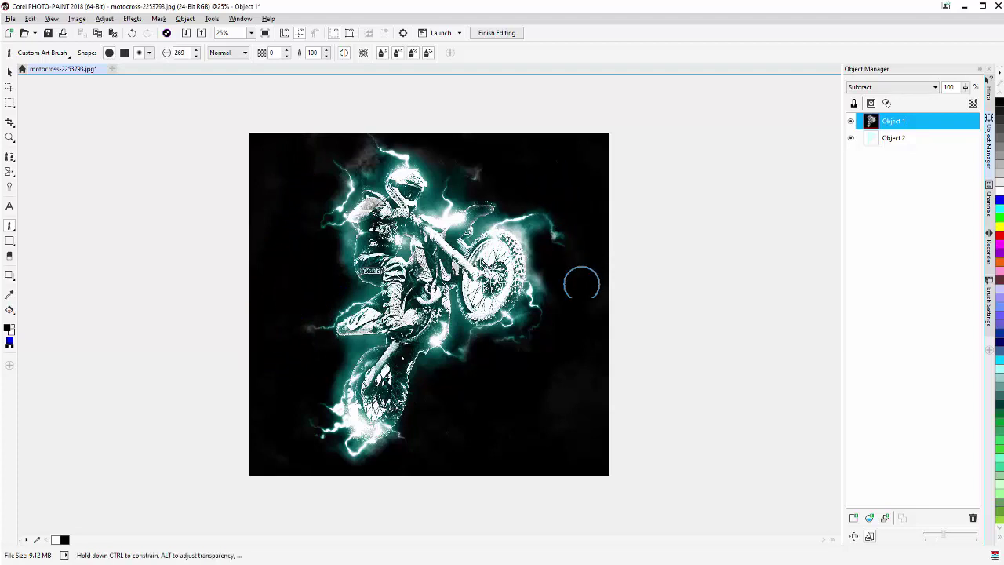
{"action": "mouse_move", "coordinate": [529, 397]}
{"action": "left_mouse_down"}
{"action": "mouse_move", "coordinate": [492, 412]}
{"action": "mouse_move", "coordinate": [448, 473]}
{"action": "left_mouse_up"}
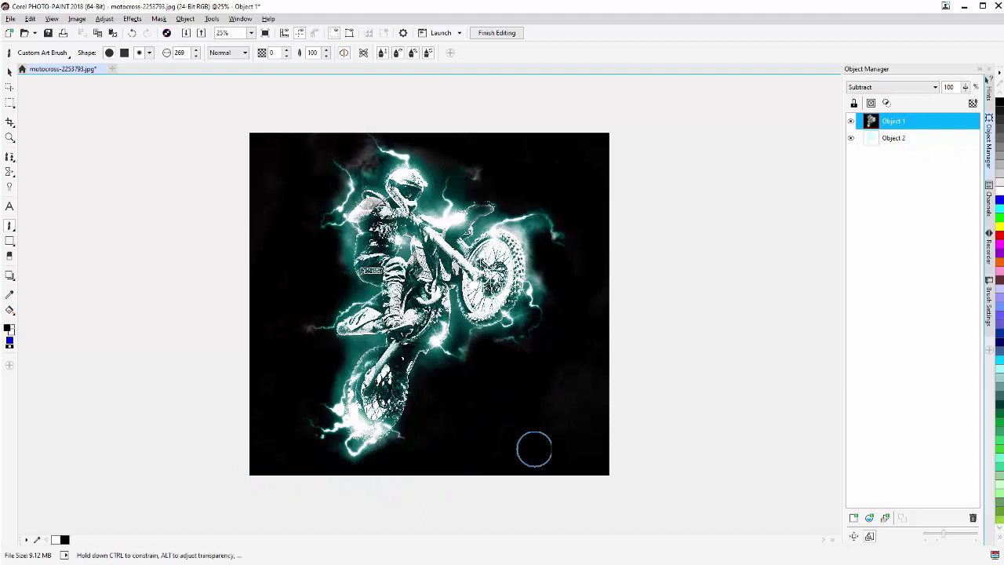
- Select Object 2, compare it with Object 1 hidden, and paint white over the leftover teal haze behind the rider's back
{"action": "left_click", "coordinate": [899, 139]}
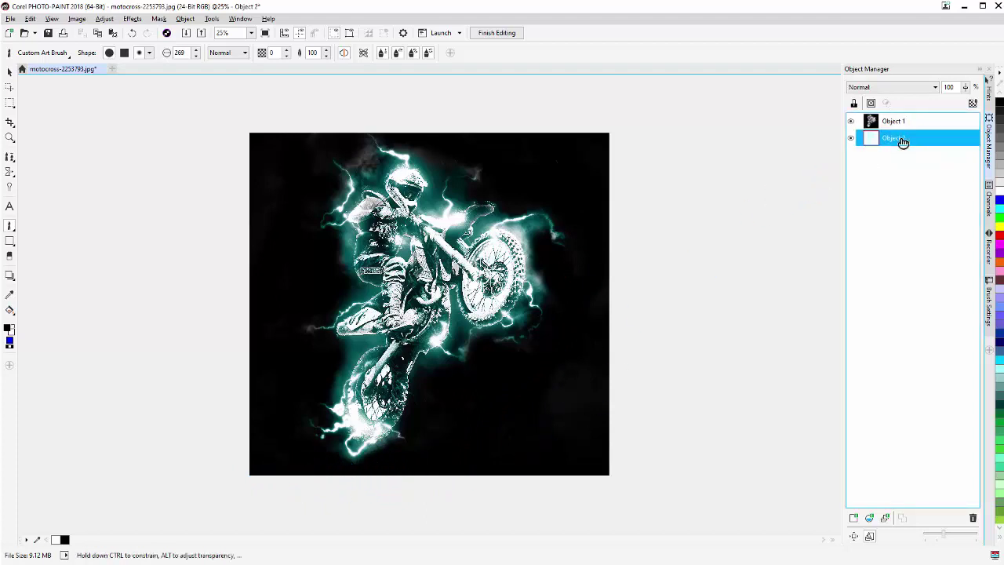
{"action": "left_click", "coordinate": [852, 123]}
{"action": "left_click", "coordinate": [851, 122]}
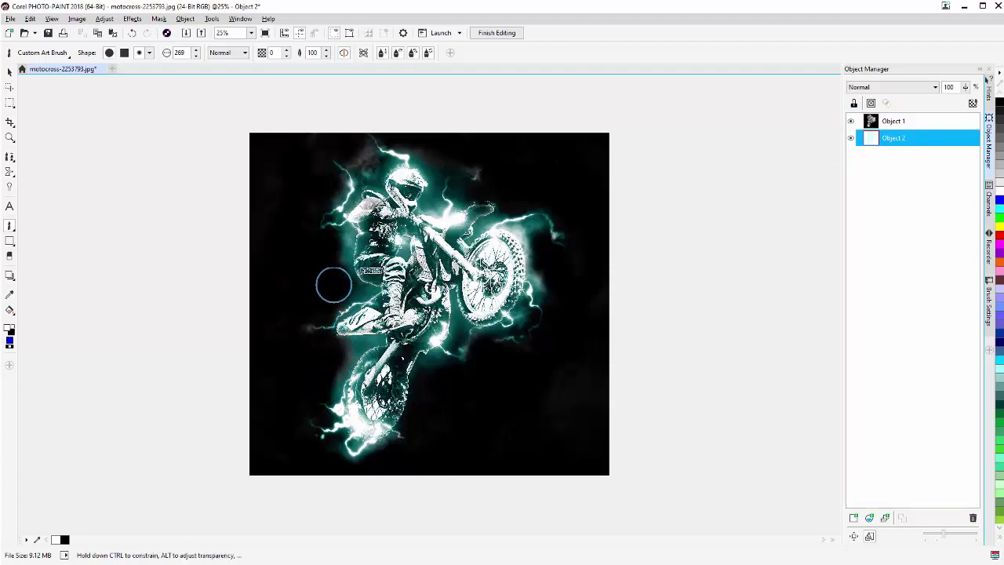
{"action": "left_click_drag", "start_coordinate": [338, 270], "coordinate": [335, 249]}
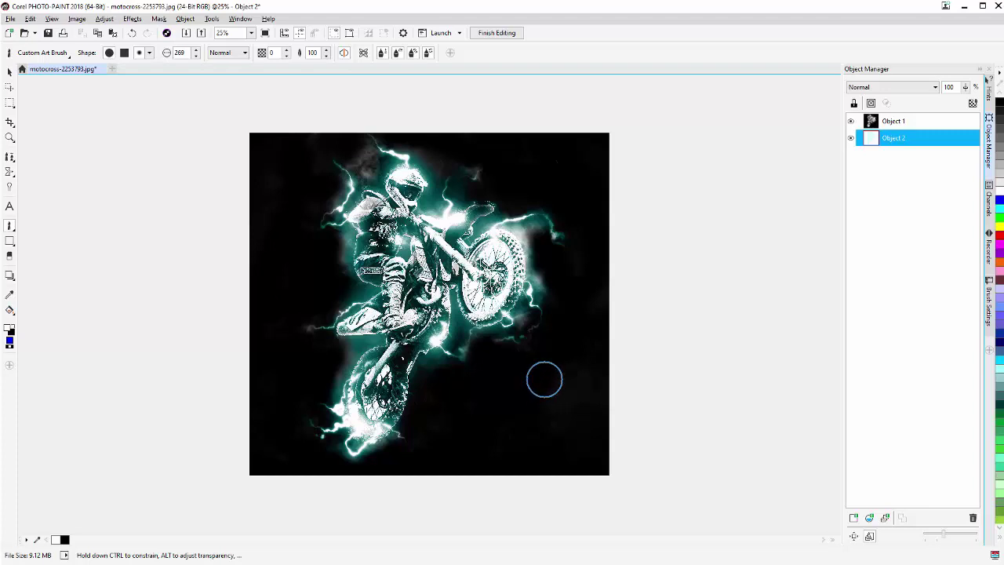
- Check Object 2's background colour with the Eyedropper while Object 1 is temporarily hidden
{"action": "left_click", "coordinate": [12, 295]}
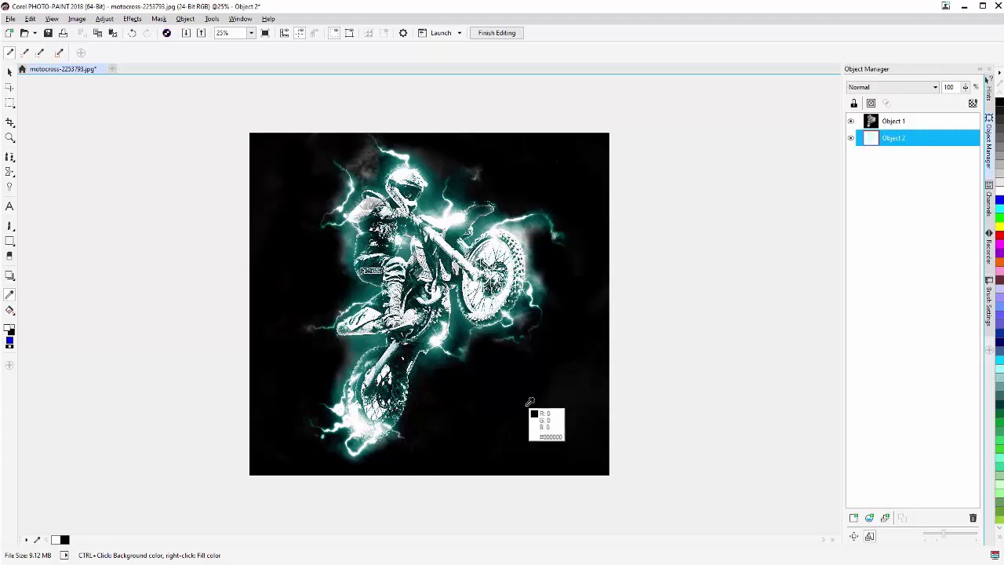
{"action": "left_click", "coordinate": [851, 122]}
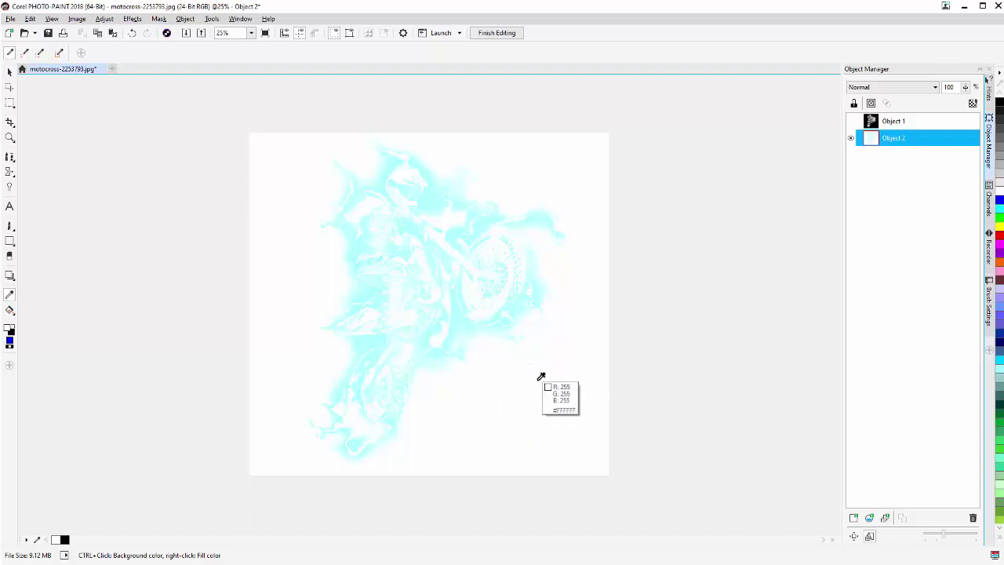
{"action": "left_click", "coordinate": [851, 122]}
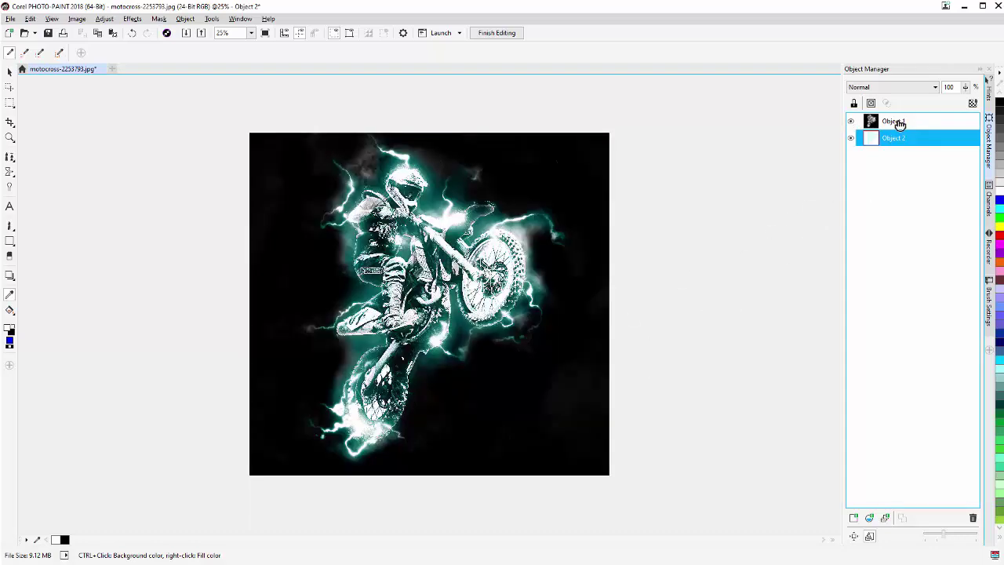
- Select Object 1, check its lower background for haze with the Eyedropper, and swap the foreground colour to black
{"action": "left_click", "coordinate": [885, 122]}
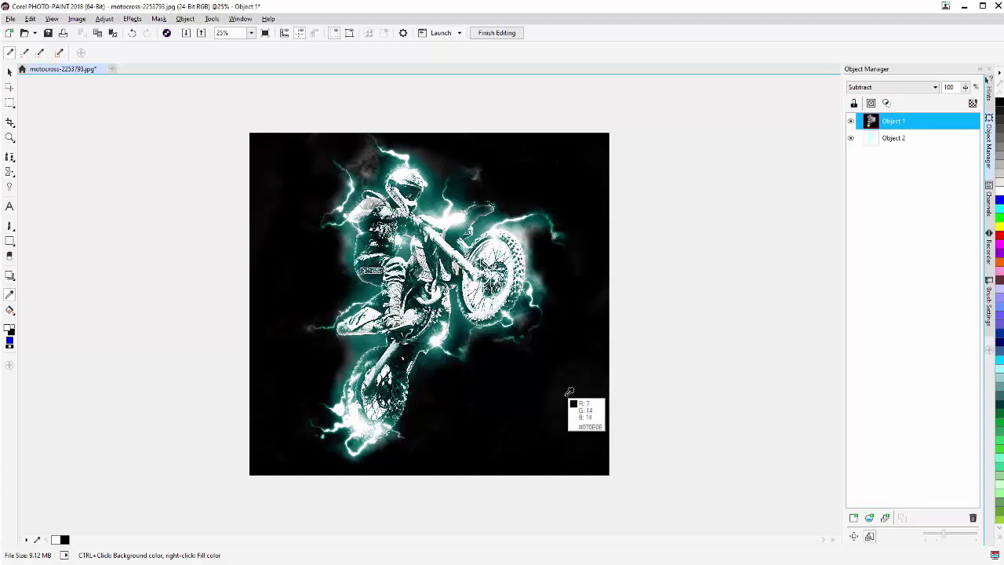
{"action": "scroll", "coordinate": [584, 412], "scroll_direction": "up", "scroll_amount": 1}
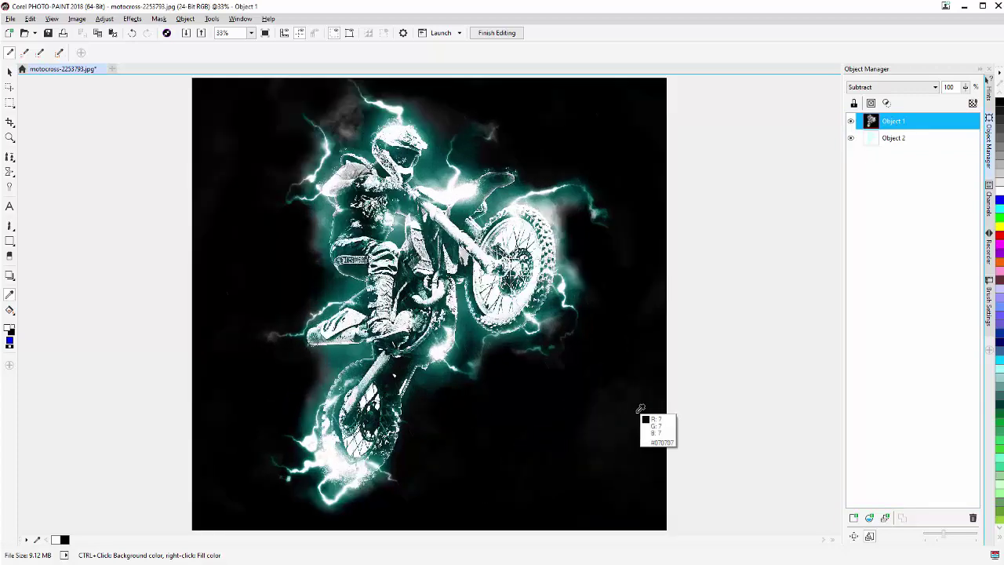
{"action": "scroll", "coordinate": [612, 425], "scroll_direction": "up", "scroll_amount": 1}
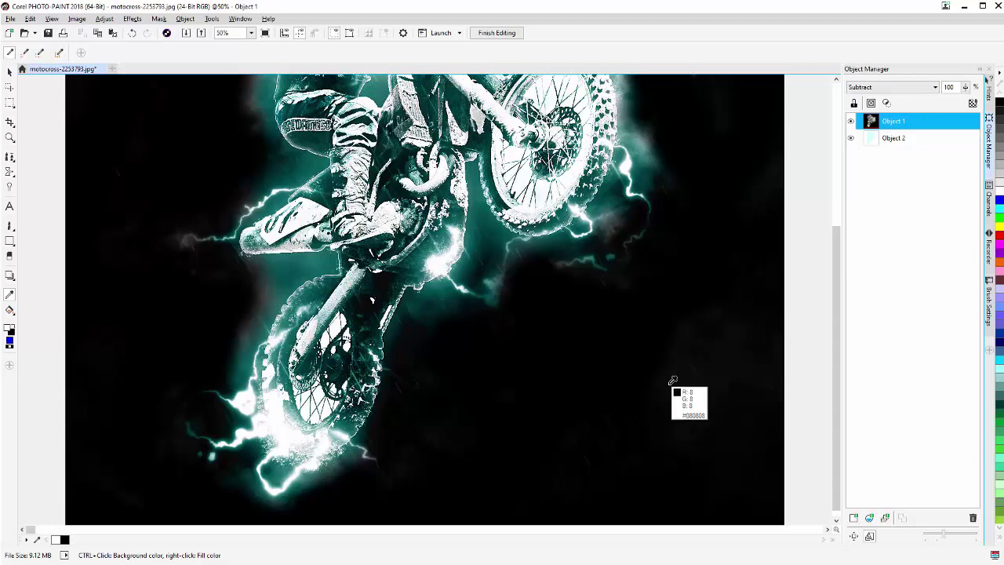
{"action": "scroll", "coordinate": [673, 380], "scroll_direction": "down", "scroll_amount": 1}
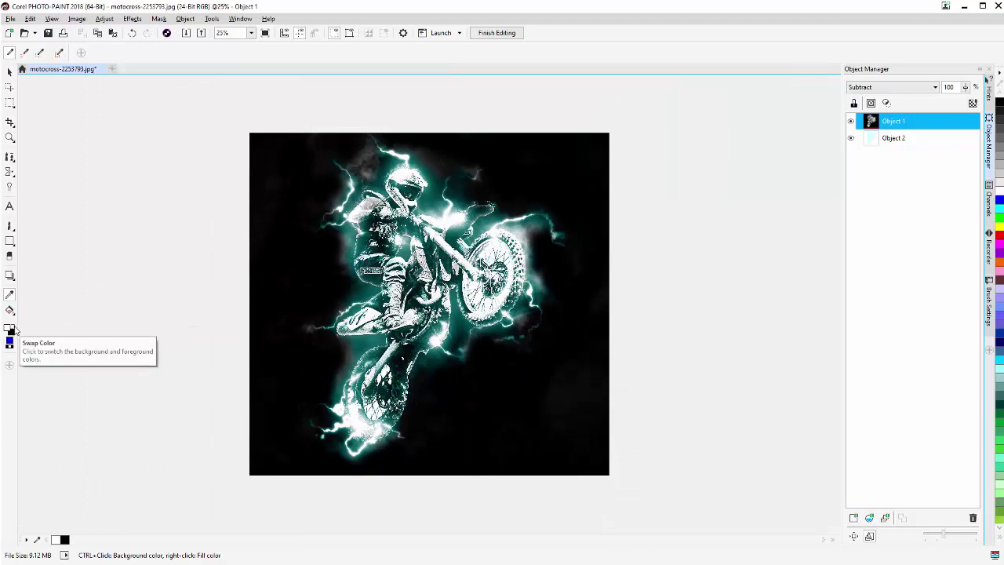
{"action": "left_click", "coordinate": [15, 330]}
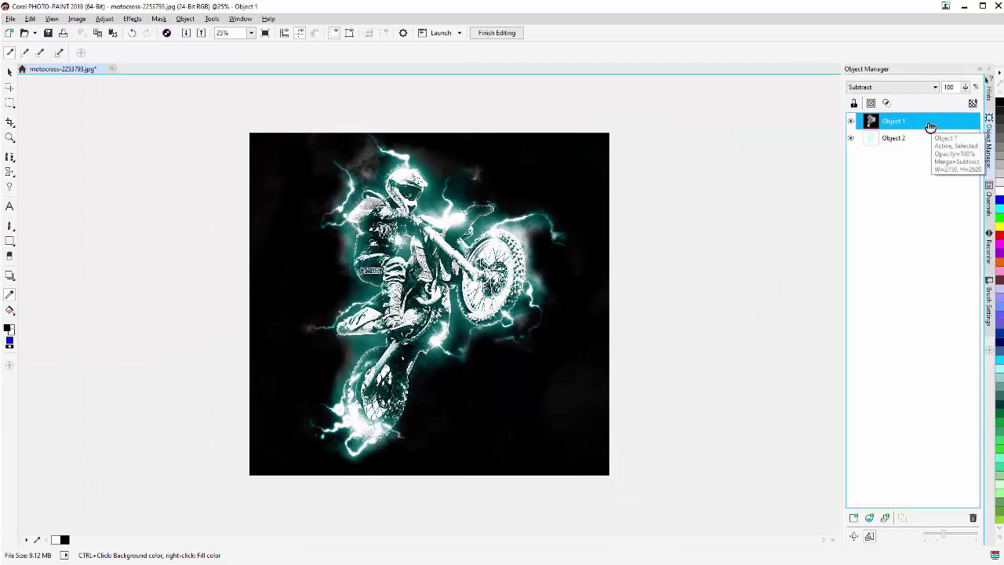
- Paint black over the faint haze in the lower-right corner and along the right edge of Object 1's background
{"action": "left_click", "coordinate": [10, 227]}
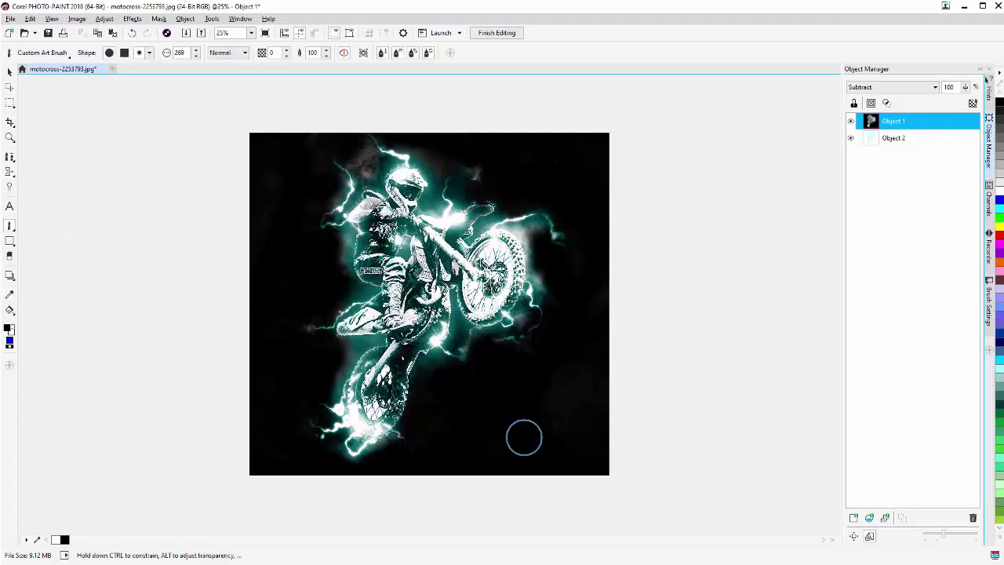
{"action": "left_click_drag", "start_coordinate": [524, 437], "coordinate": [518, 459]}
{"action": "left_click_drag", "start_coordinate": [460, 410], "coordinate": [544, 473]}
{"action": "mouse_move", "coordinate": [518, 436]}
{"action": "left_mouse_down"}
{"action": "mouse_move", "coordinate": [596, 424]}
{"action": "mouse_move", "coordinate": [535, 393]}
{"action": "mouse_move", "coordinate": [602, 317]}
{"action": "mouse_move", "coordinate": [610, 174]}
{"action": "mouse_move", "coordinate": [520, 142]}
{"action": "mouse_move", "coordinate": [620, 145]}
{"action": "left_mouse_up"}
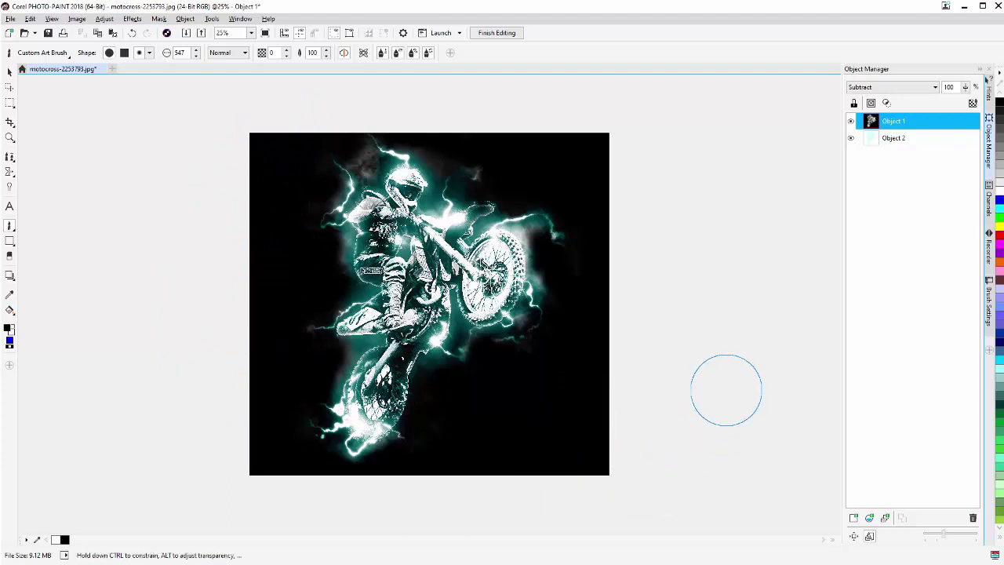
- Sample the background right of the front wheel with the Eyedropper and paint black over the haze remaining there on Object 1
{"action": "left_click", "coordinate": [8, 297]}
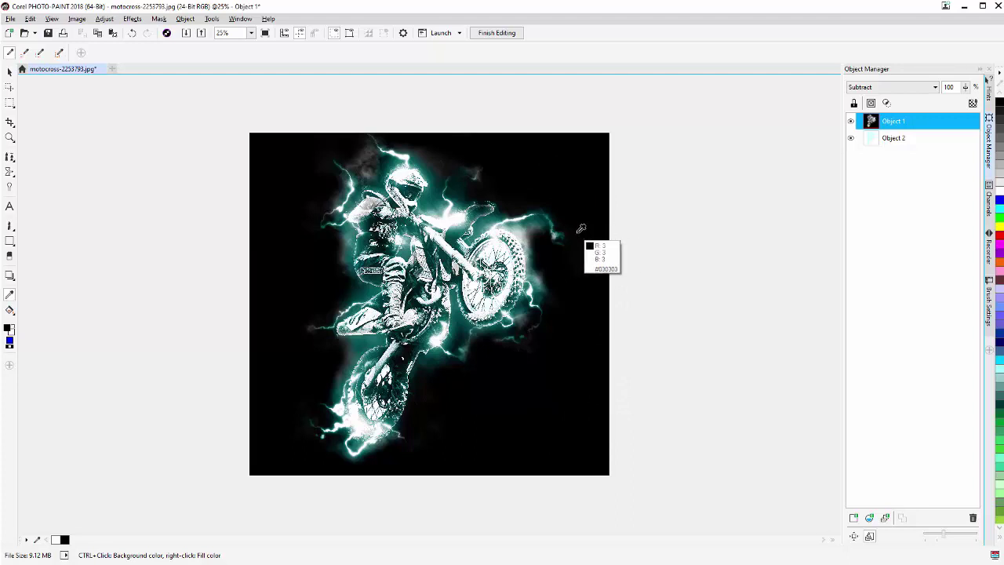
{"action": "left_click", "coordinate": [10, 225]}
{"action": "mouse_move", "coordinate": [590, 231]}
{"action": "left_mouse_down"}
{"action": "mouse_move", "coordinate": [593, 291]}
{"action": "mouse_move", "coordinate": [576, 314]}
{"action": "left_mouse_up"}
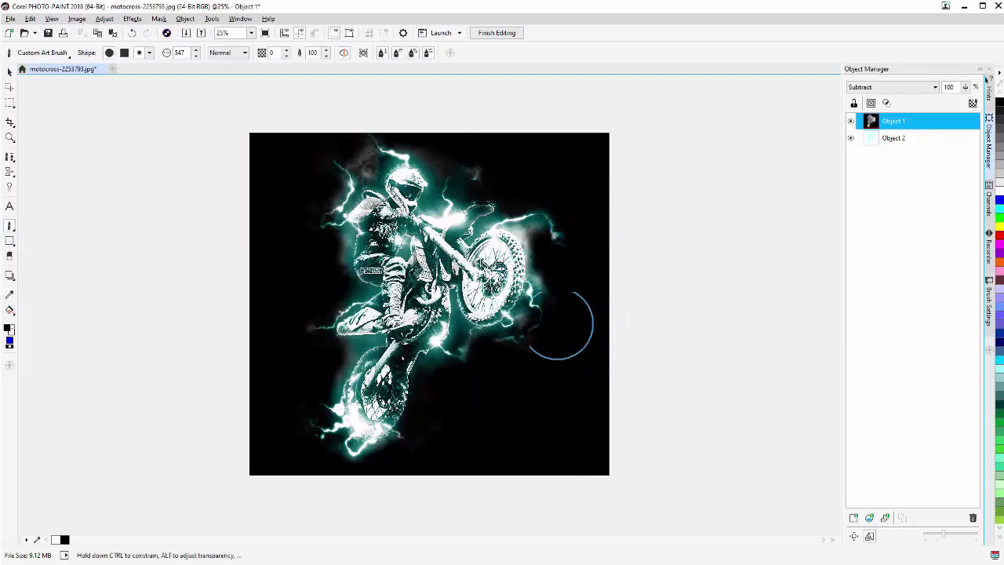
{"action": "left_click", "coordinate": [9, 296]}
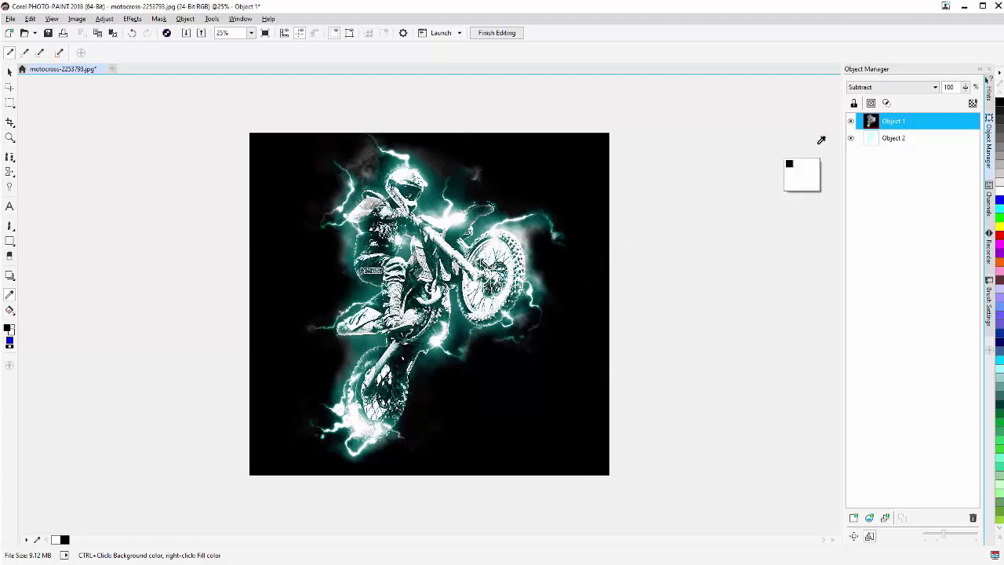
- Combine Object 1 and Object 2 together, then save the photo and return to CorelDRAW
{"action": "left_click", "coordinate": [912, 139], "text": "shift"}
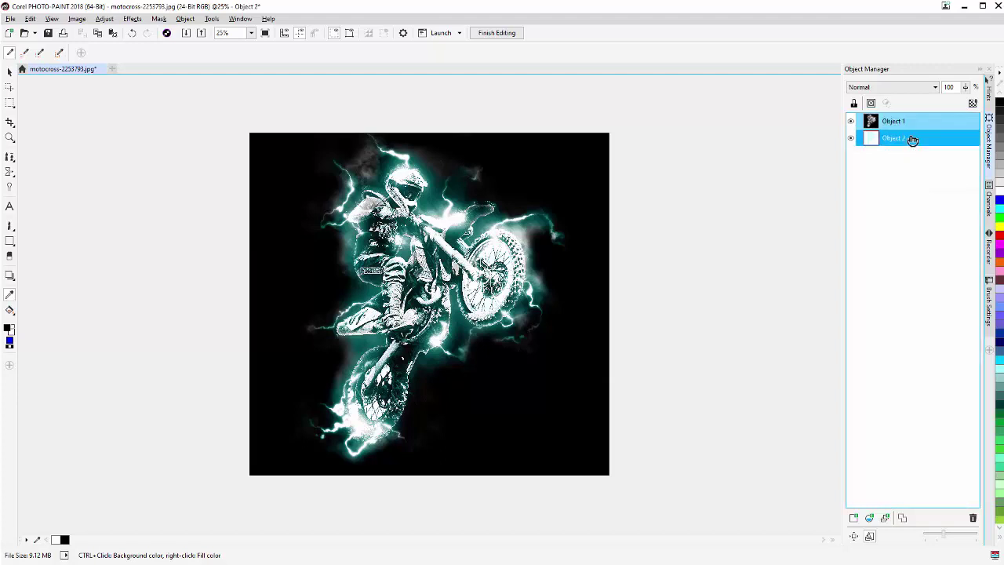
{"action": "right_click", "coordinate": [912, 139]}
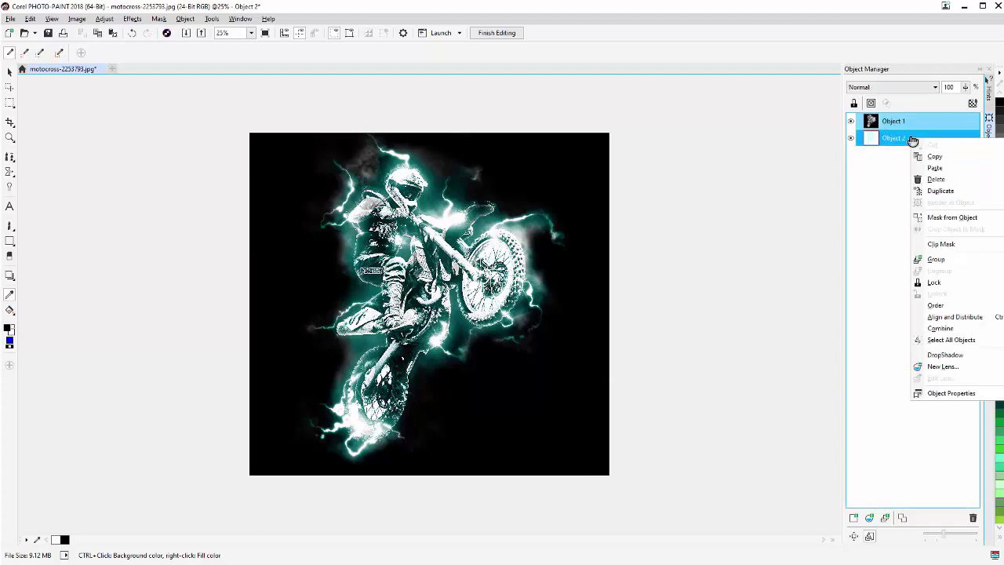
{"action": "mouse_move", "coordinate": [931, 330]}
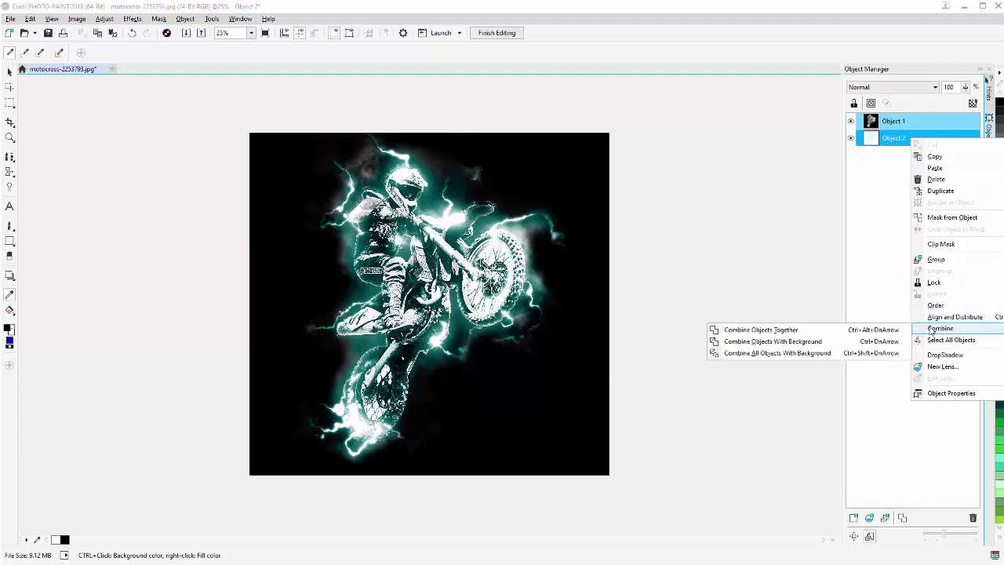
{"action": "left_click", "coordinate": [822, 332]}
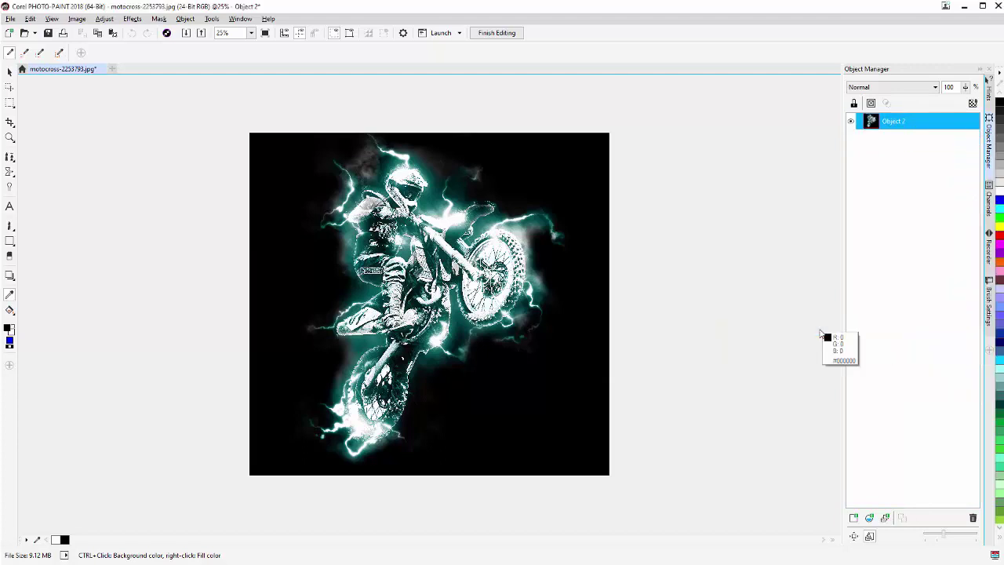
{"action": "left_click", "coordinate": [49, 33]}
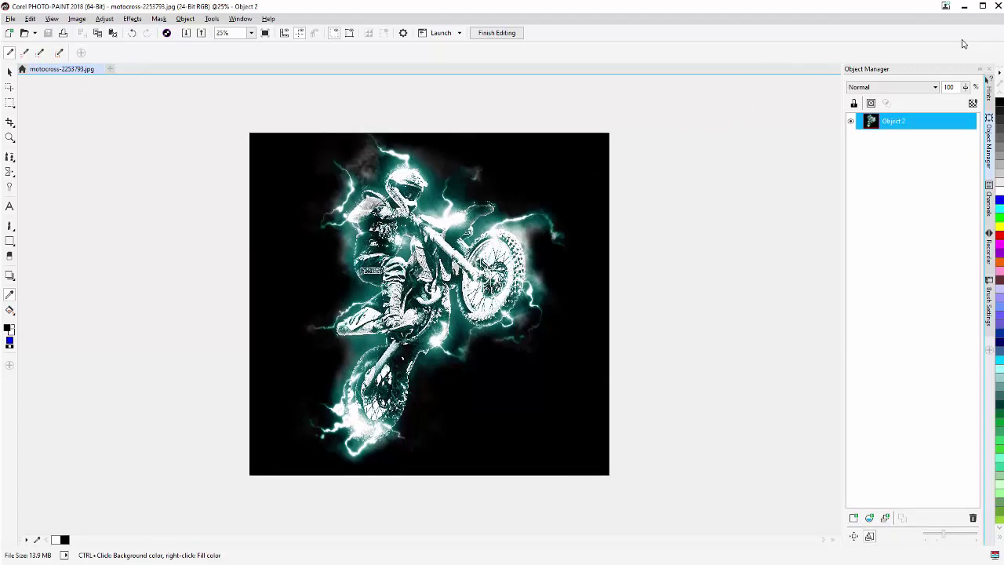
{"action": "left_click", "coordinate": [1000, 7]}
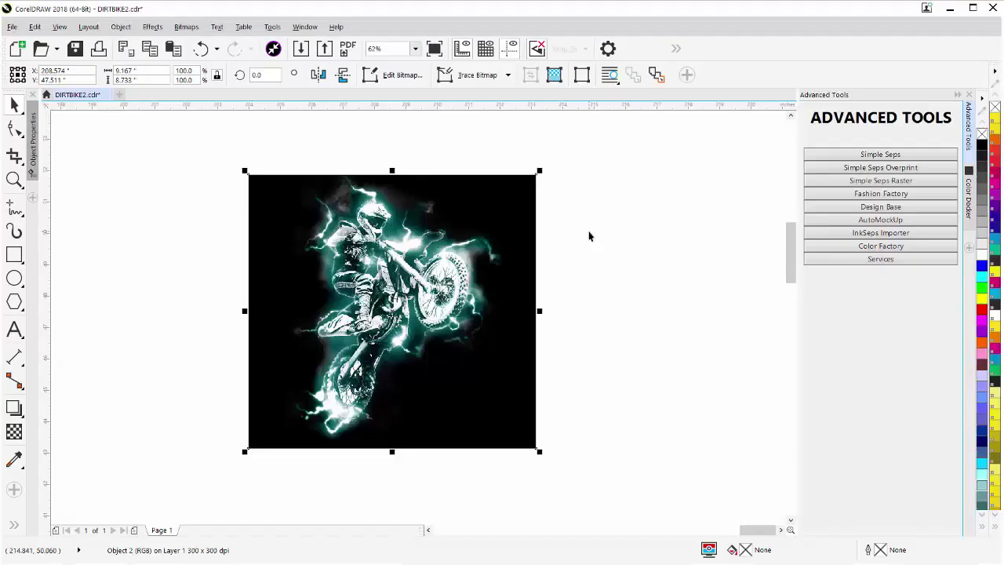
- Move the edited rider bitmap below the DIRT FLIER lettering, beside the lowest blue rider picture
{"action": "scroll", "coordinate": [411, 270], "scroll_direction": "down", "scroll_amount": 2}
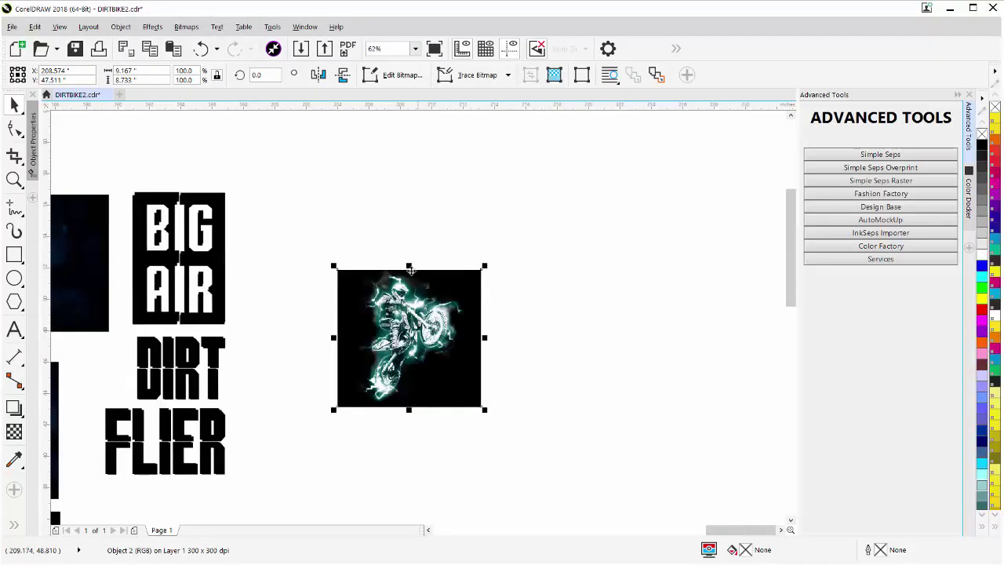
{"action": "scroll", "coordinate": [422, 322], "scroll_direction": "down", "scroll_amount": 2}
{"action": "left_click_drag", "start_coordinate": [419, 322], "coordinate": [292, 445]}
{"action": "scroll", "coordinate": [229, 449], "scroll_direction": "up", "scroll_amount": 2}
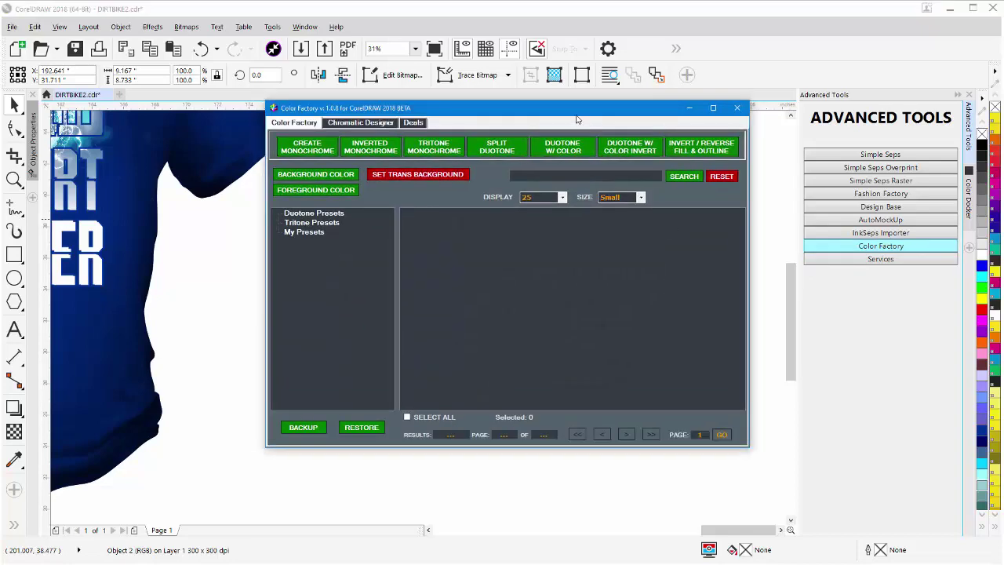
- Create a Duotone w/ Color Invert version of the selected rider bitmap in Color Factory, then close Color Factory
{"action": "left_click_drag", "start_coordinate": [557, 113], "coordinate": [910, 281]}
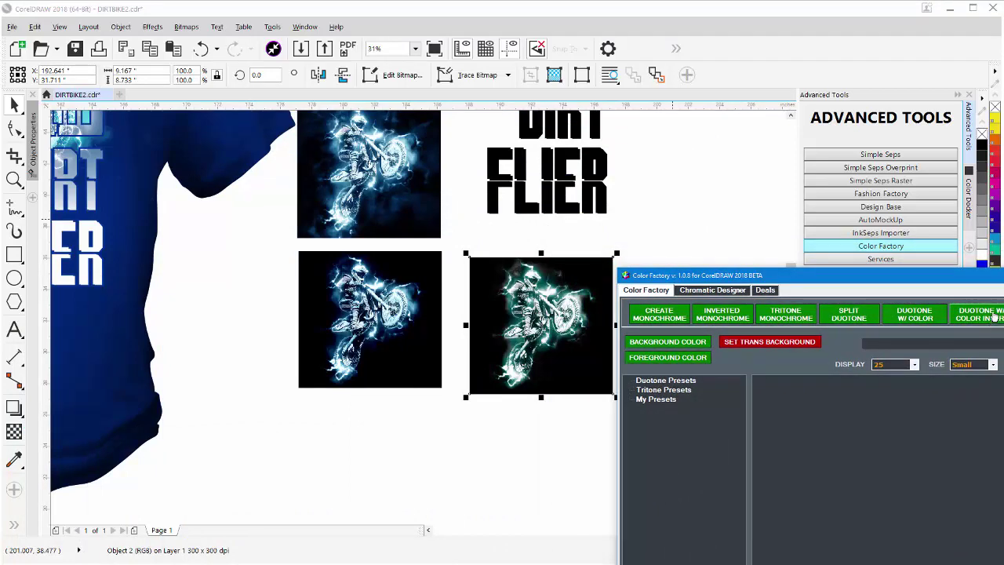
{"action": "left_click_drag", "start_coordinate": [969, 279], "coordinate": [910, 280]}
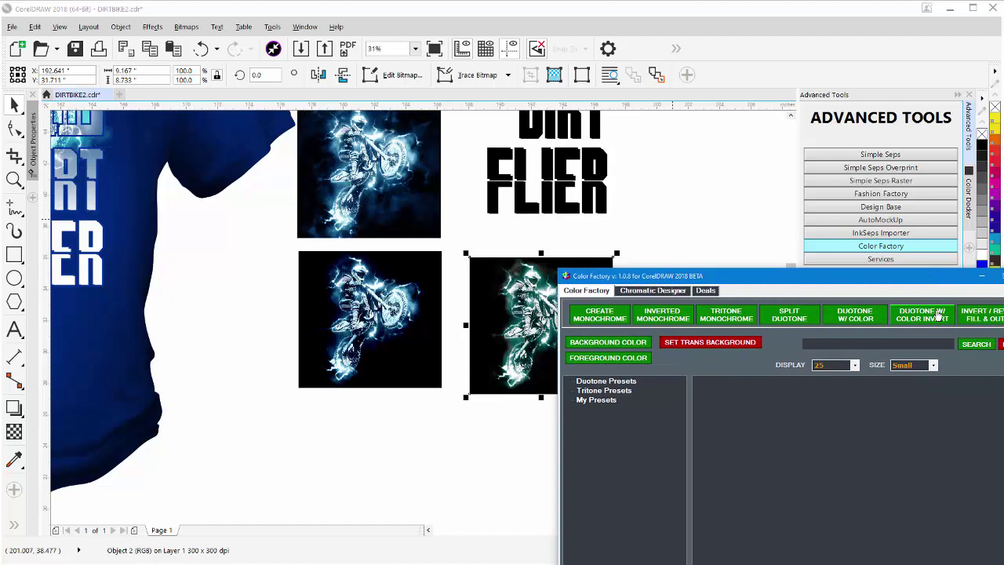
{"action": "left_click", "coordinate": [938, 314]}
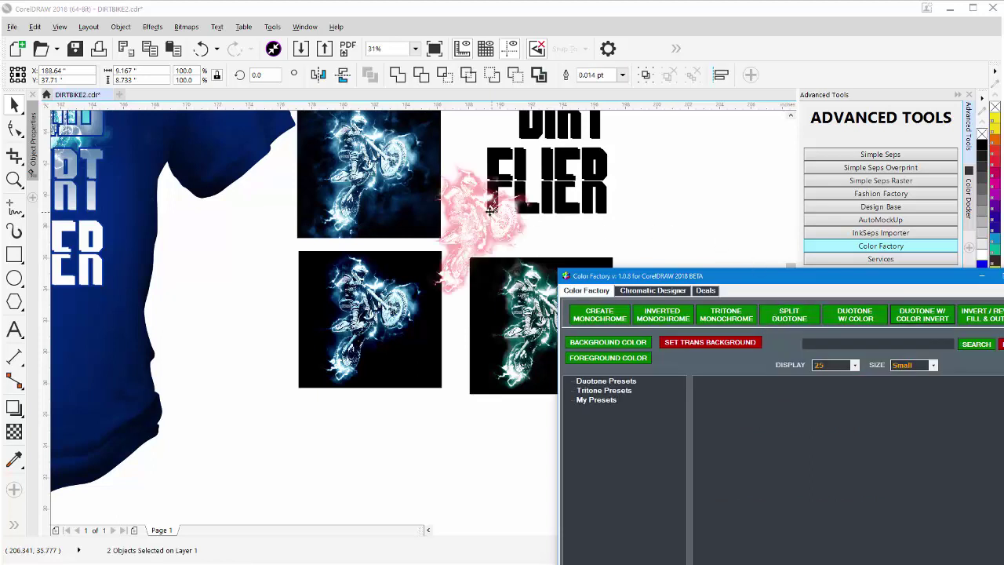
{"action": "left_click", "coordinate": [997, 275]}
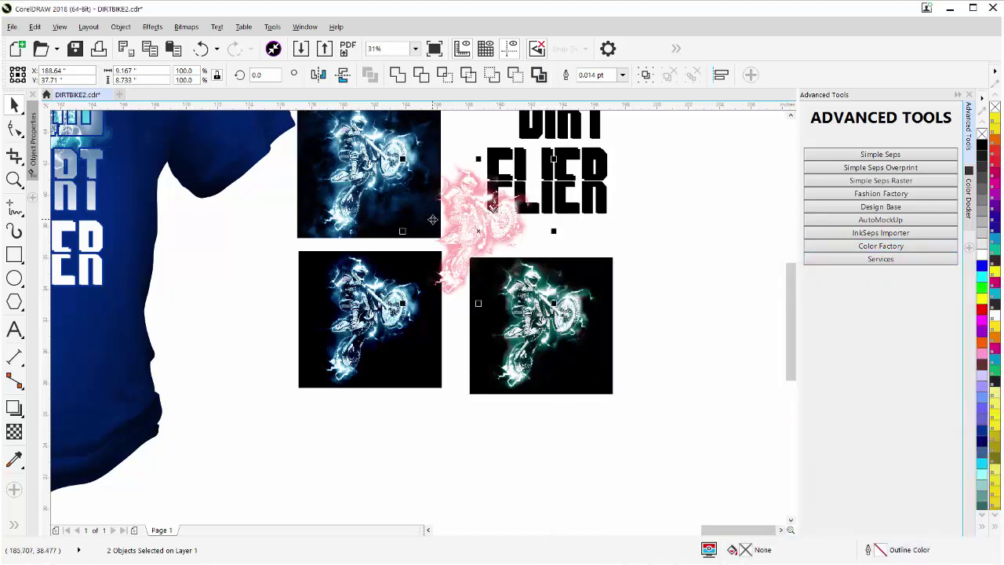
- Delete the existing rider and lettering design from the blue T-shirt
{"action": "scroll", "coordinate": [432, 219], "scroll_direction": "down", "scroll_amount": 2}
{"action": "left_click_drag", "start_coordinate": [318, 151], "coordinate": [87, 423]}
{"action": "key", "text": "Delete"}
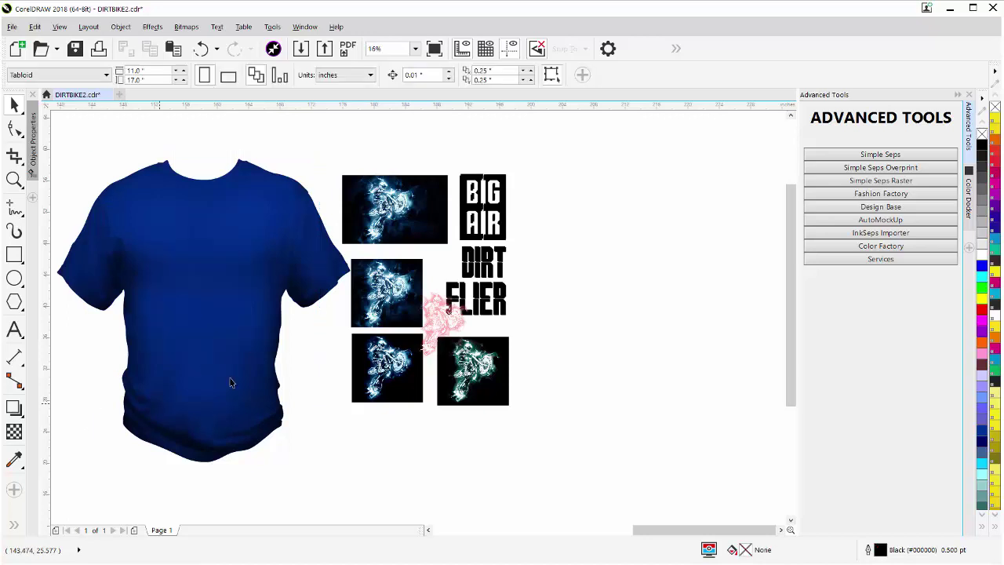
- Move both parts of the red rider duotone onto the T-shirt's chest and enlarge them to about 18.5 in wide
{"action": "left_click_drag", "start_coordinate": [524, 306], "coordinate": [389, 376]}
{"action": "left_click_drag", "start_coordinate": [447, 325], "coordinate": [208, 294]}
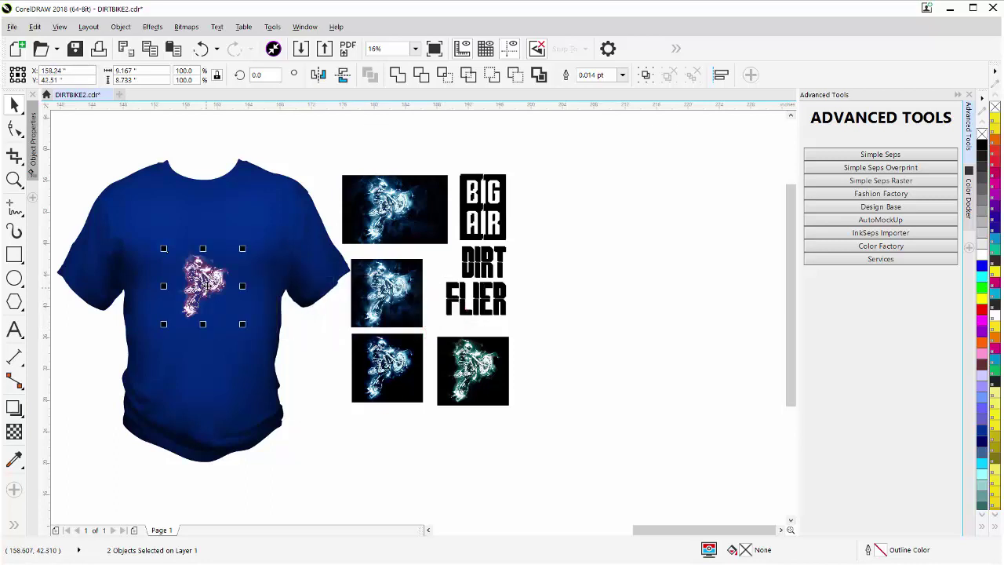
{"action": "left_click_drag", "start_coordinate": [242, 248], "coordinate": [315, 178]}
{"action": "left_click_drag", "start_coordinate": [240, 243], "coordinate": [201, 275]}
{"action": "scroll", "coordinate": [200, 275], "scroll_direction": "up", "scroll_amount": 2}
{"action": "left_click_drag", "start_coordinate": [433, 326], "coordinate": [445, 334]}
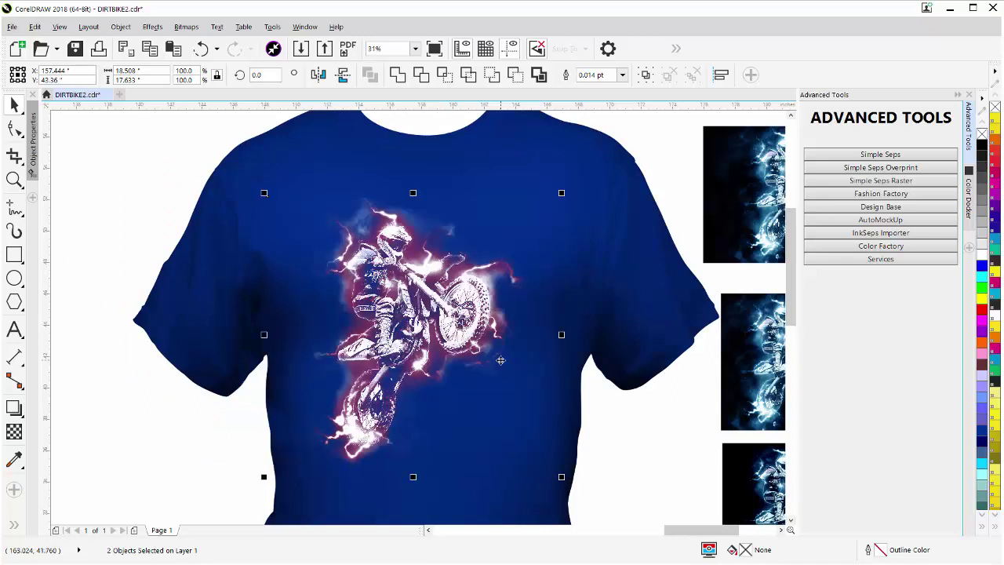
- Select the rider's red foreground monochrome on the T-shirt and recolour it cyan (#00FFFF)
{"action": "left_click", "coordinate": [673, 155]}
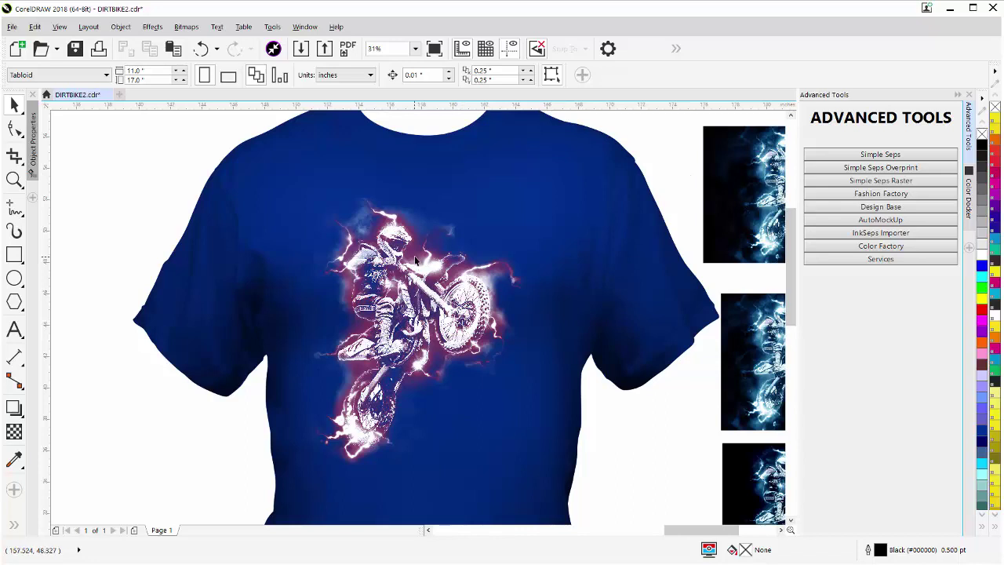
{"action": "left_click", "coordinate": [420, 282]}
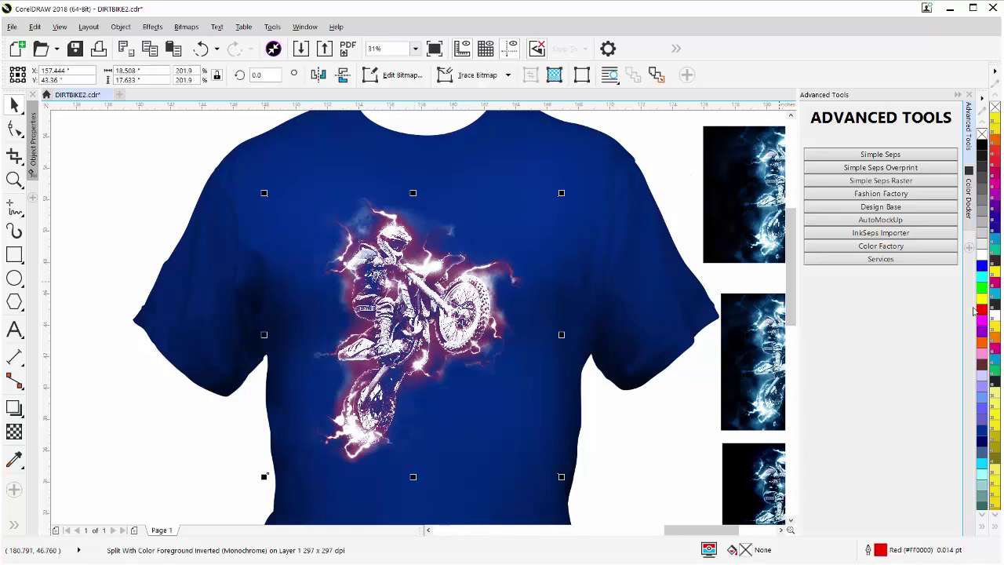
{"action": "left_click", "coordinate": [981, 277]}
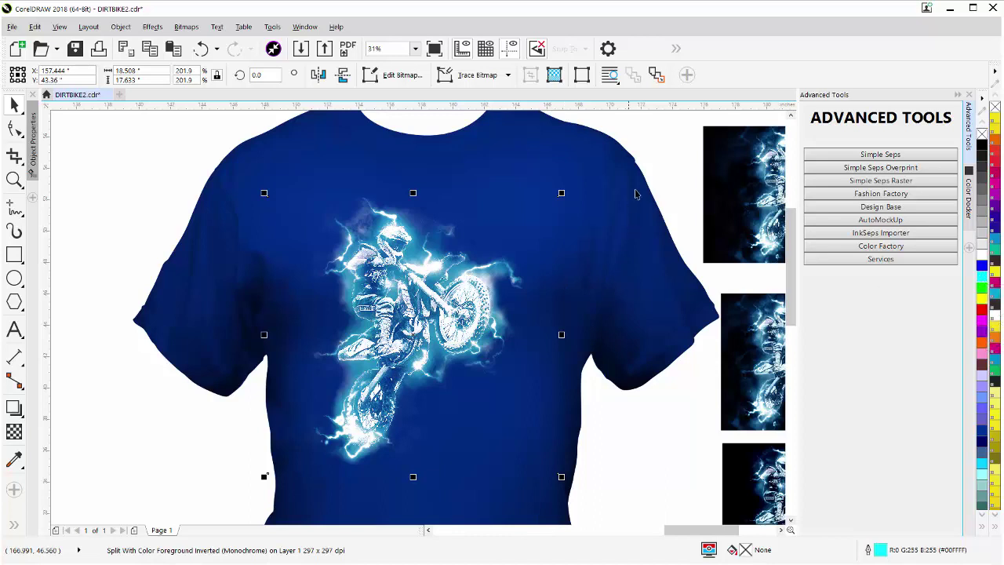
- Select both parts of the rider design, shift them on the chest, enlarge them to about 21.5 in wide and rotate them about 4 degrees
{"action": "left_click_drag", "start_coordinate": [656, 131], "coordinate": [258, 511]}
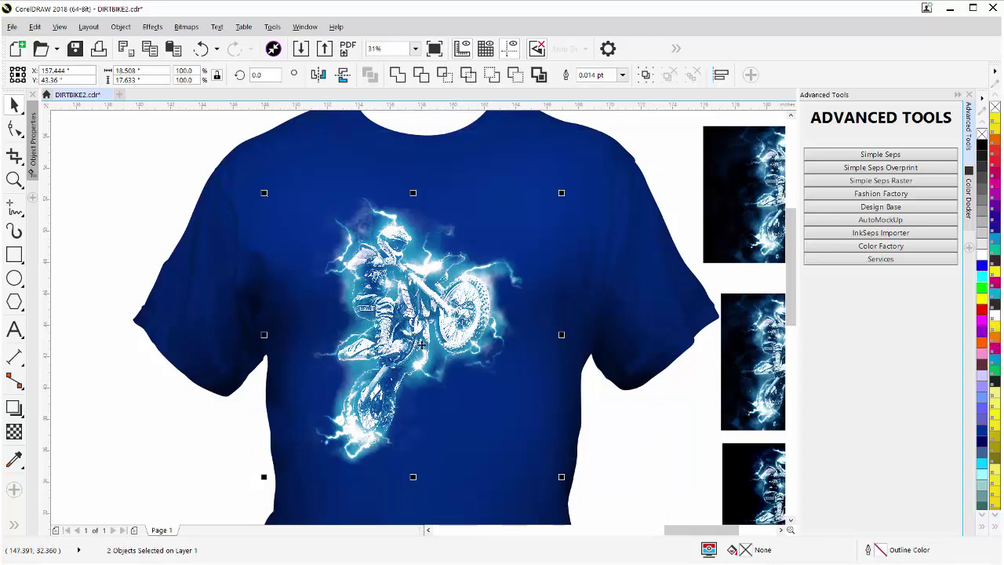
{"action": "left_click_drag", "start_coordinate": [429, 305], "coordinate": [398, 295]}
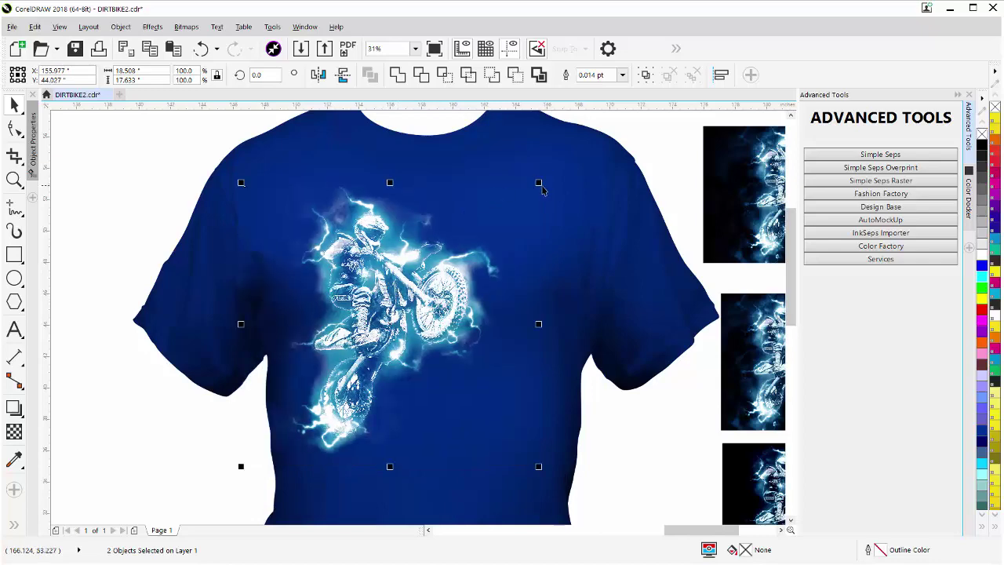
{"action": "left_click_drag", "start_coordinate": [540, 182], "coordinate": [565, 148]}
{"action": "left_click_drag", "start_coordinate": [444, 253], "coordinate": [449, 272]}
{"action": "left_click", "coordinate": [449, 272]}
{"action": "left_click_drag", "start_coordinate": [568, 167], "coordinate": [555, 163]}
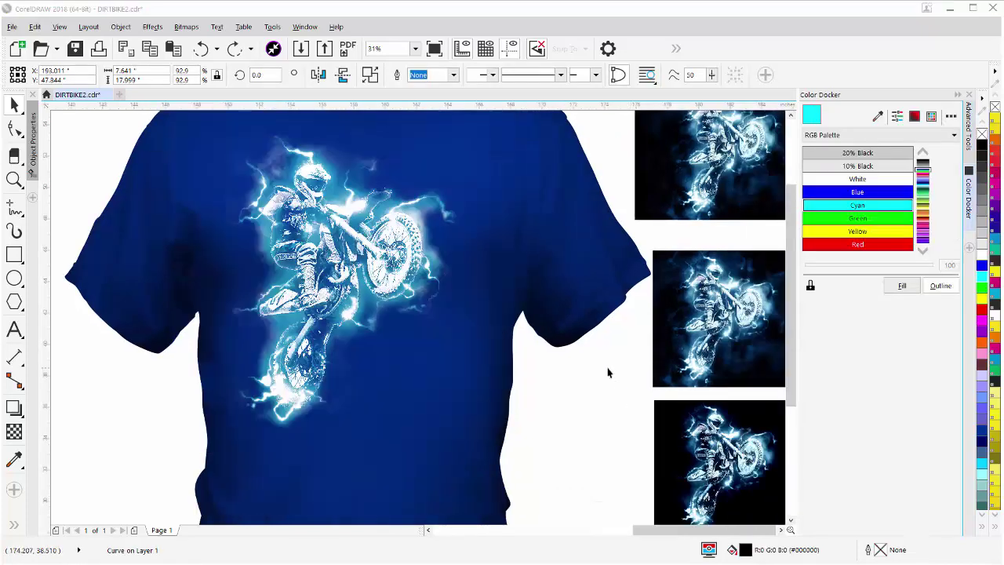
- Move the BIG AIR DIRT FLIER lettering onto the T-shirt over the bike's front wheel, and undo its trial deletion
{"action": "key", "text": "F3"}
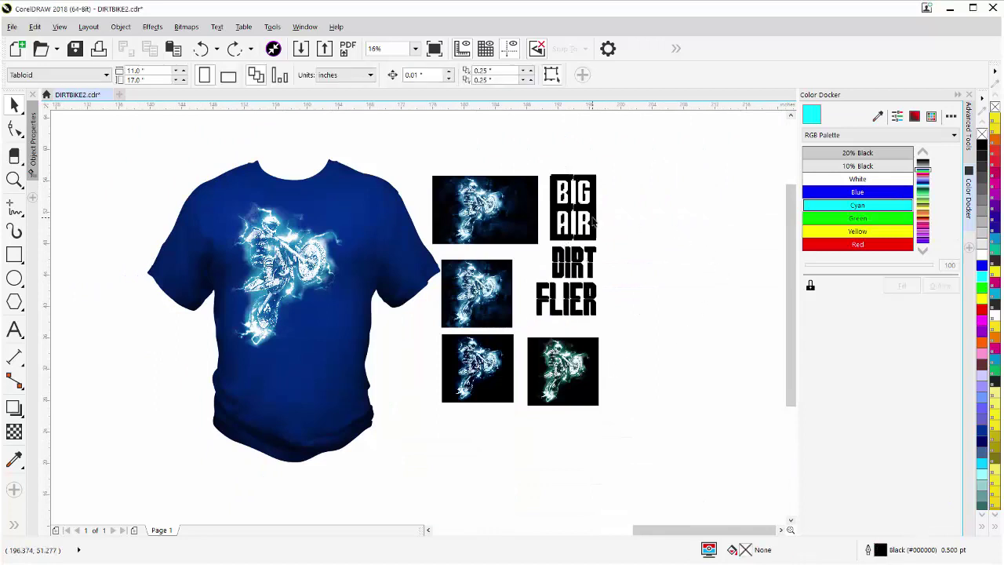
{"action": "left_click_drag", "start_coordinate": [580, 251], "coordinate": [337, 286]}
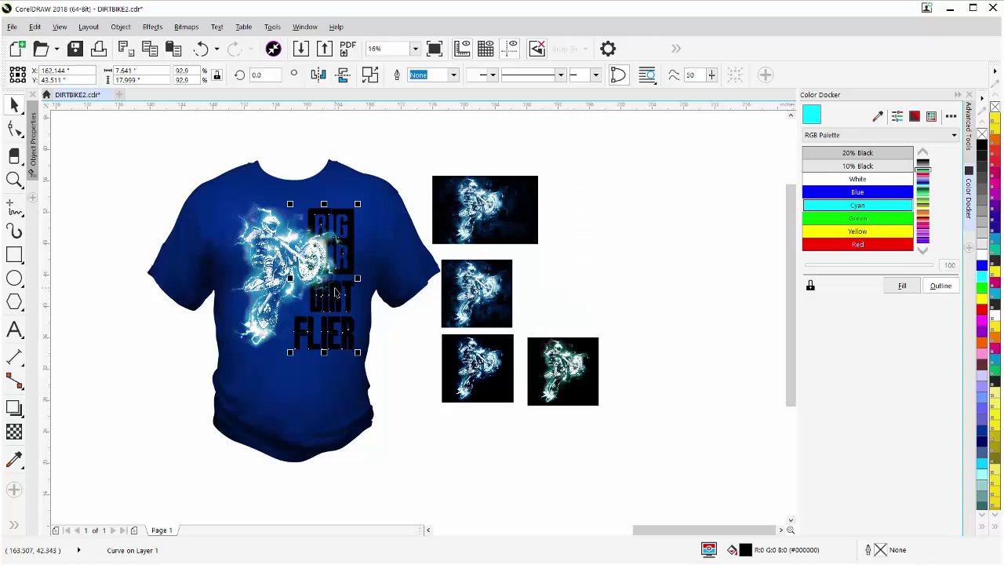
{"action": "key", "text": "Delete"}
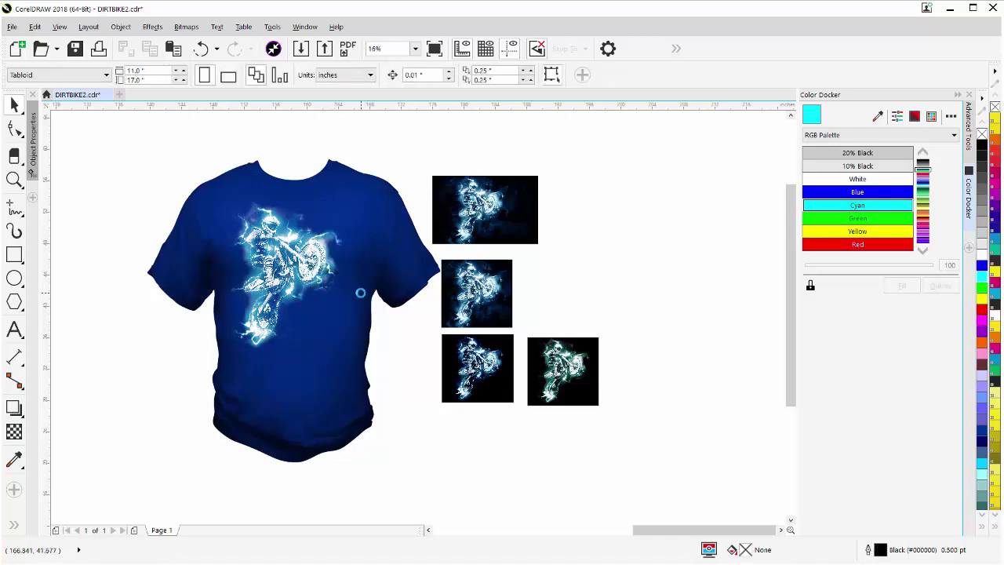
{"action": "key", "text": "ctrl+z"}
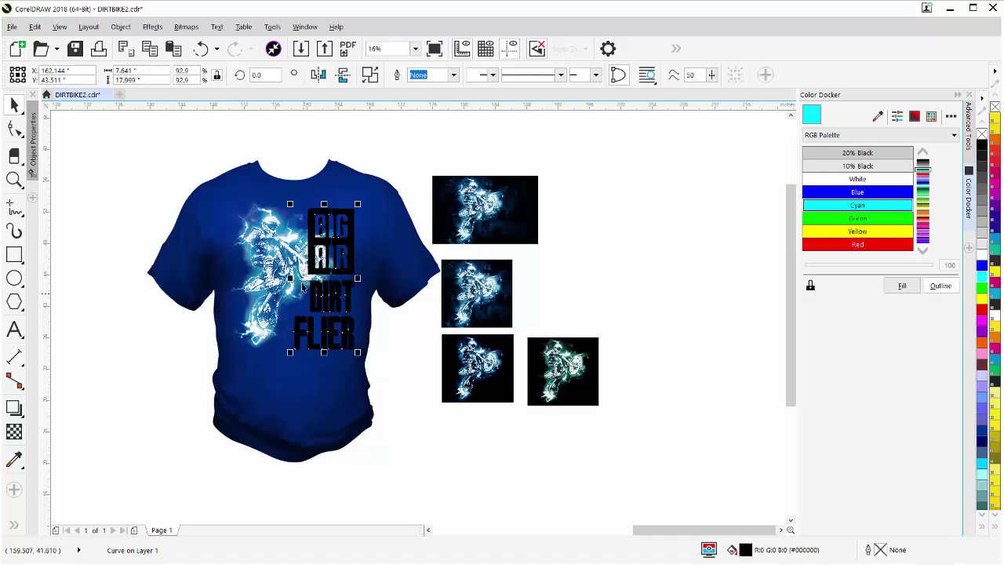
- Select the foreground and background monochrome parts of the rider design in turn to examine their outline colours
{"action": "scroll", "coordinate": [303, 287], "scroll_direction": "up", "scroll_amount": 2}
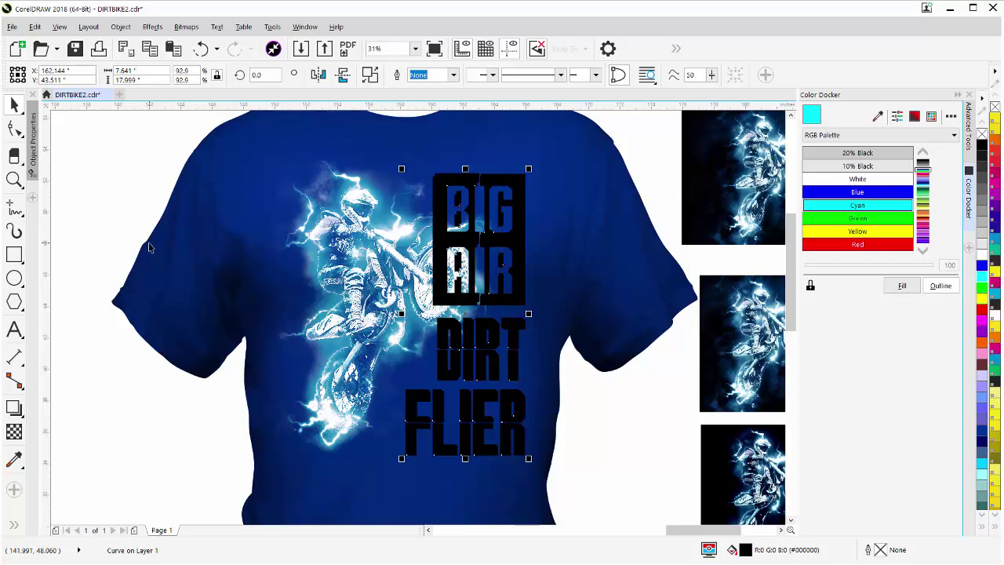
{"action": "left_click", "coordinate": [149, 247]}
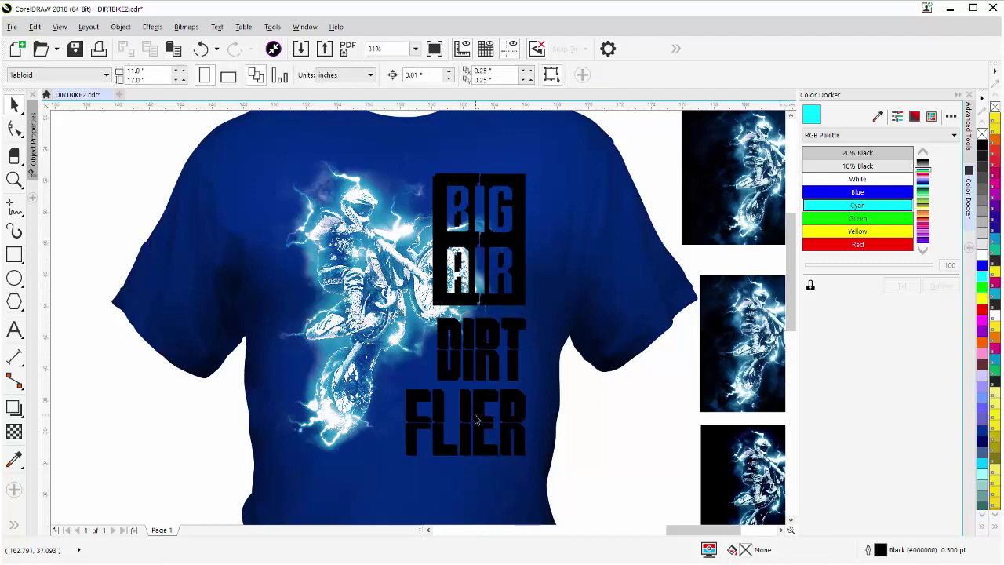
{"action": "left_click", "coordinate": [365, 272]}
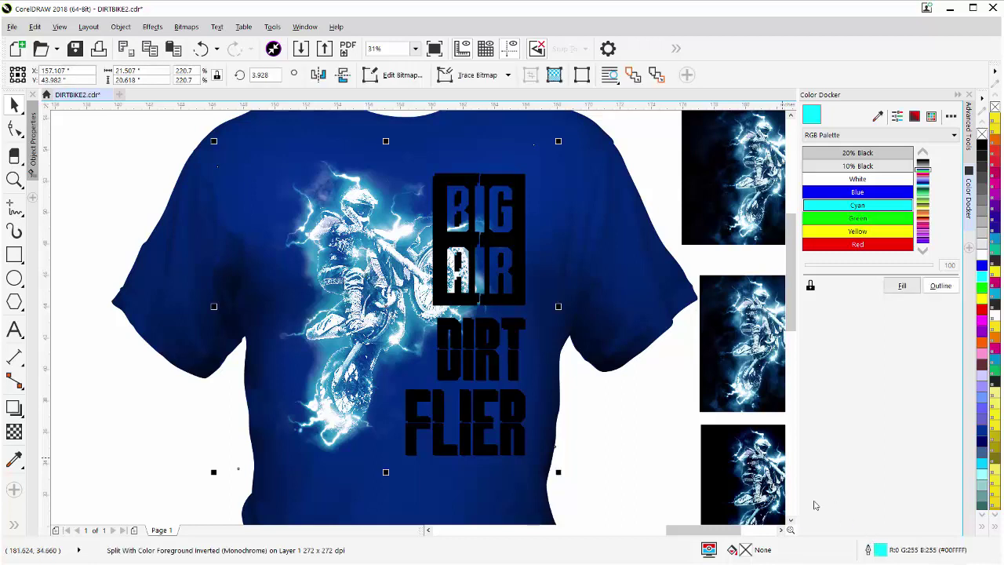
{"action": "left_click", "coordinate": [382, 279]}
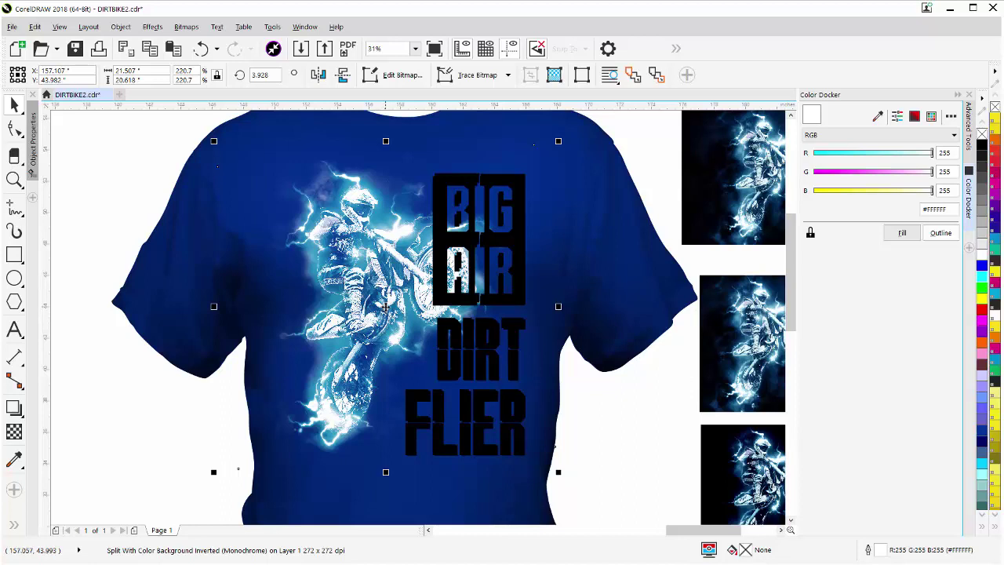
{"action": "left_click", "coordinate": [343, 284]}
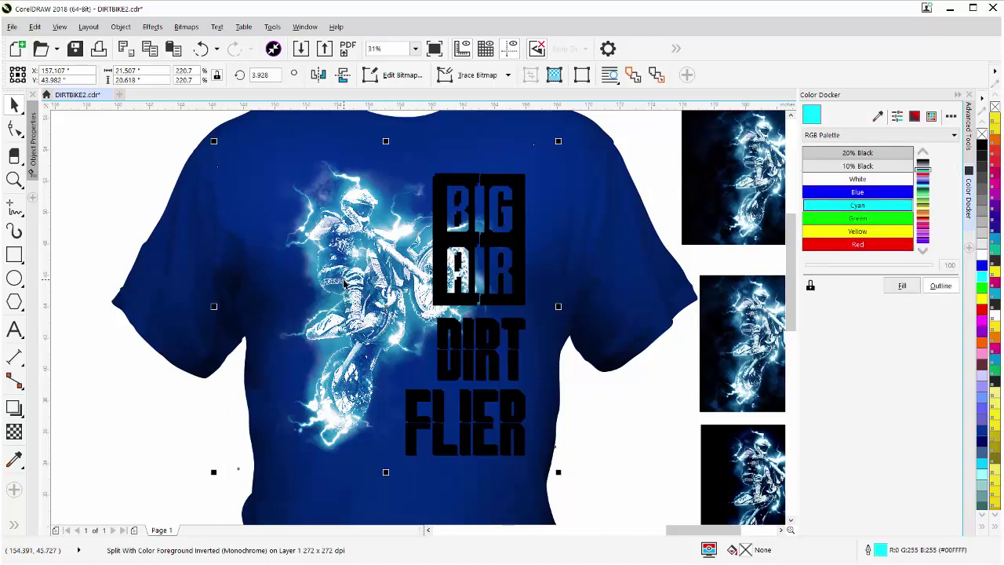
- Try moving the rider's white background part onto the T-shirt's sleeve and over the lettering, and undo the move
{"action": "left_click", "coordinate": [345, 284], "text": "alt"}
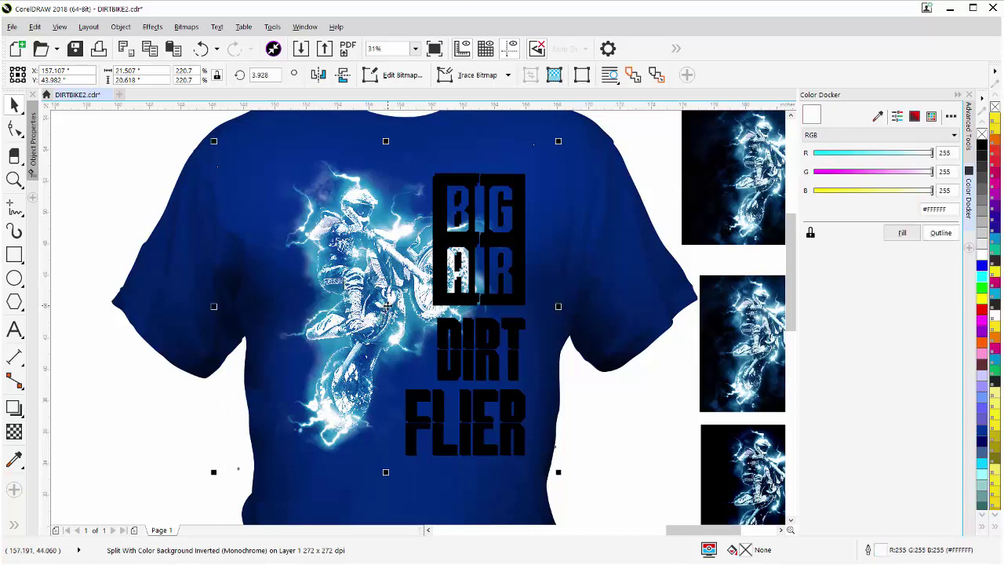
{"action": "left_click_drag", "start_coordinate": [388, 308], "coordinate": [221, 328]}
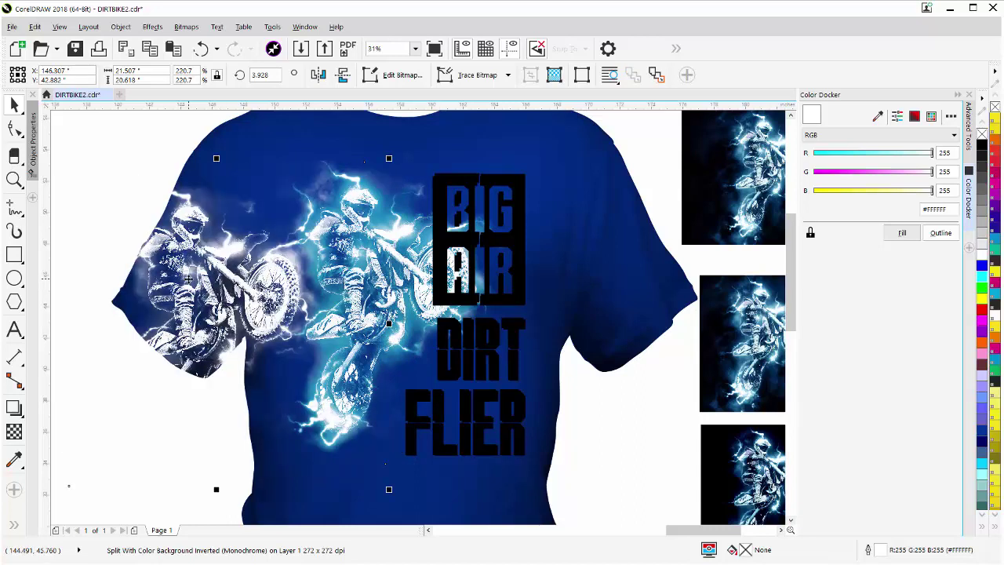
{"action": "left_click_drag", "start_coordinate": [188, 278], "coordinate": [457, 298]}
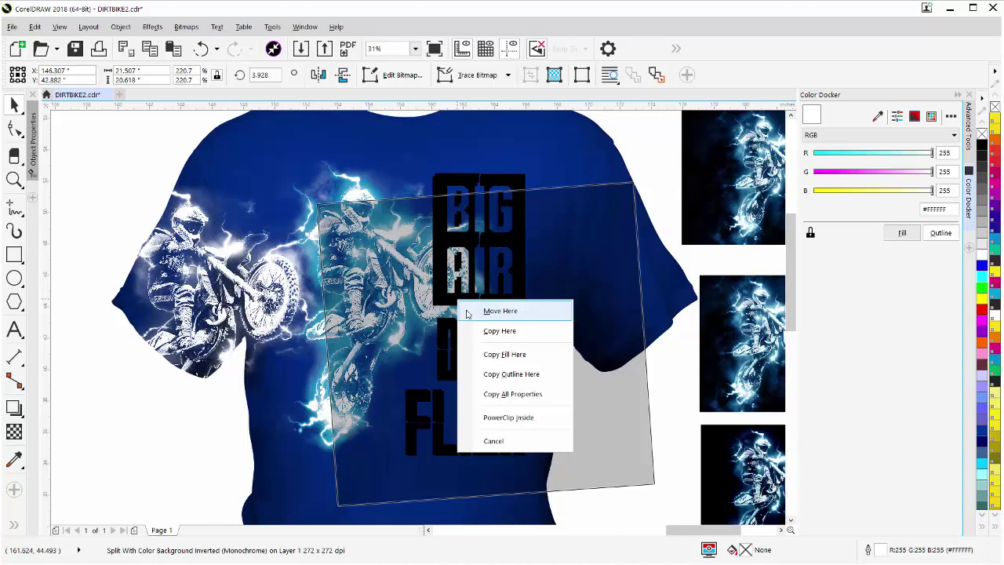
{"action": "left_click", "coordinate": [643, 154]}
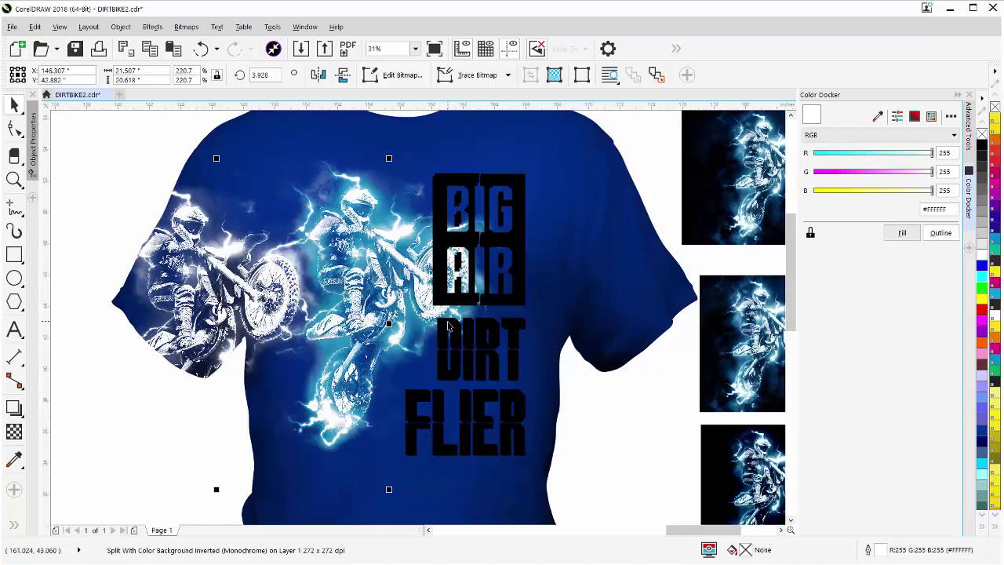
{"action": "key", "text": "ctrl+z"}
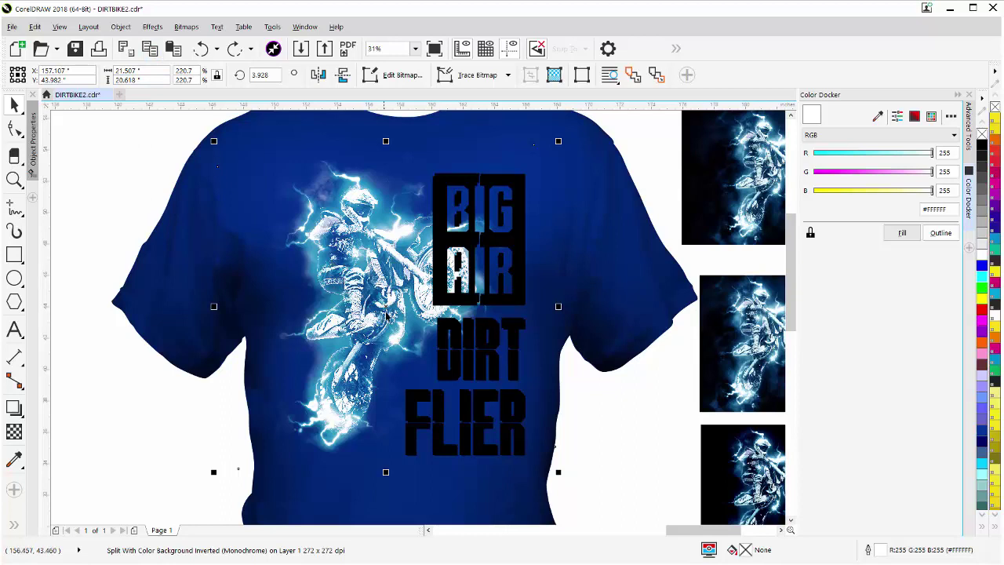
- PowerClip the rider's white background part inside the BIG AIR DIRT FLIER lettering and align the clipped contents with the rider on the chest
{"action": "left_click_drag", "start_coordinate": [385, 306], "coordinate": [443, 336]}
{"action": "left_click", "coordinate": [494, 450]}
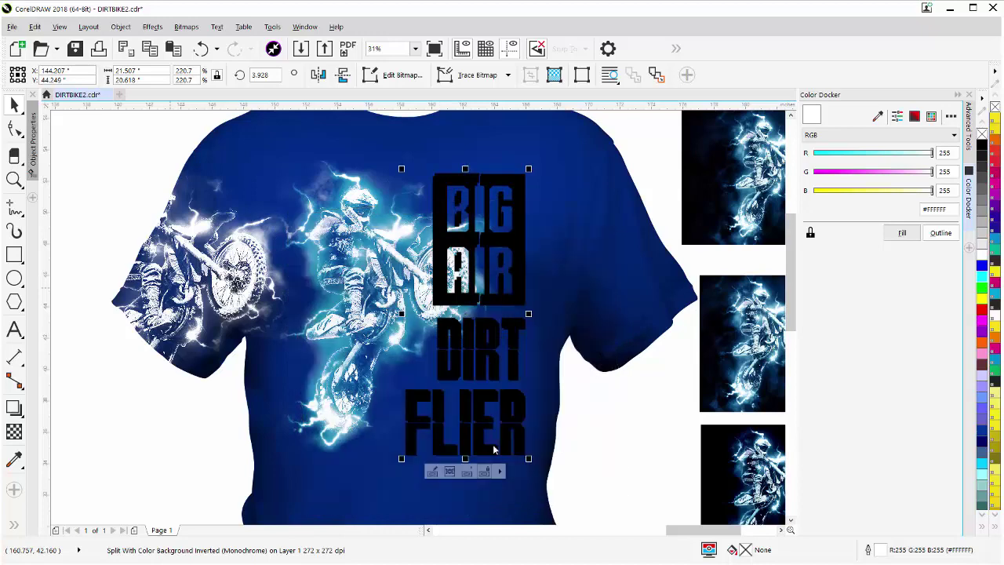
{"action": "left_click", "coordinate": [433, 472]}
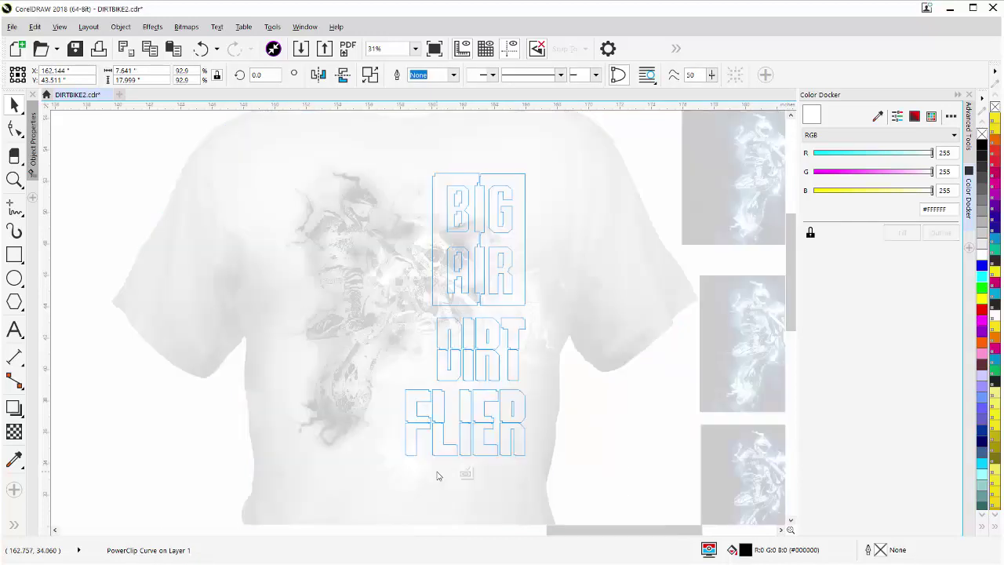
{"action": "left_click", "coordinate": [421, 343]}
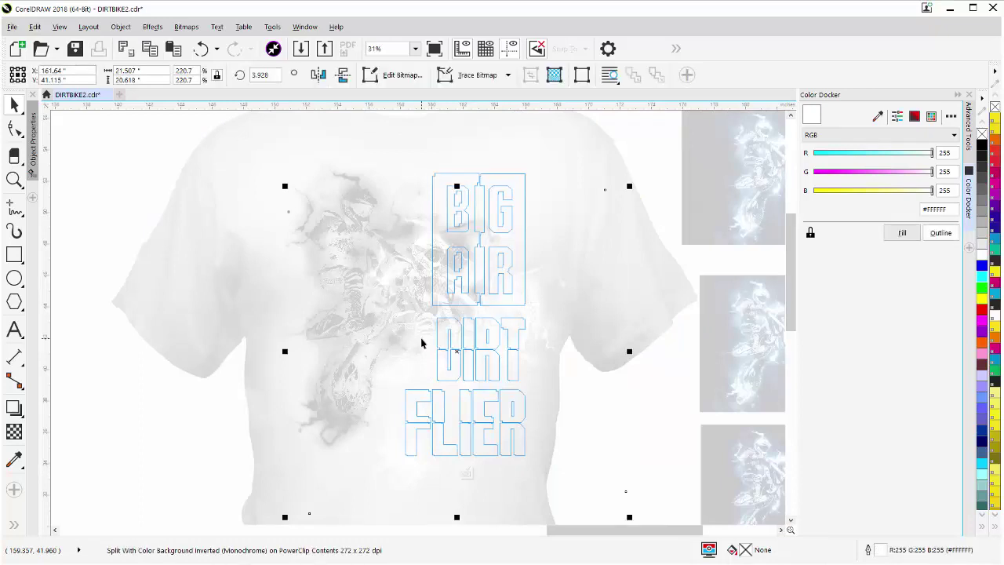
{"action": "key", "text": "Escape"}
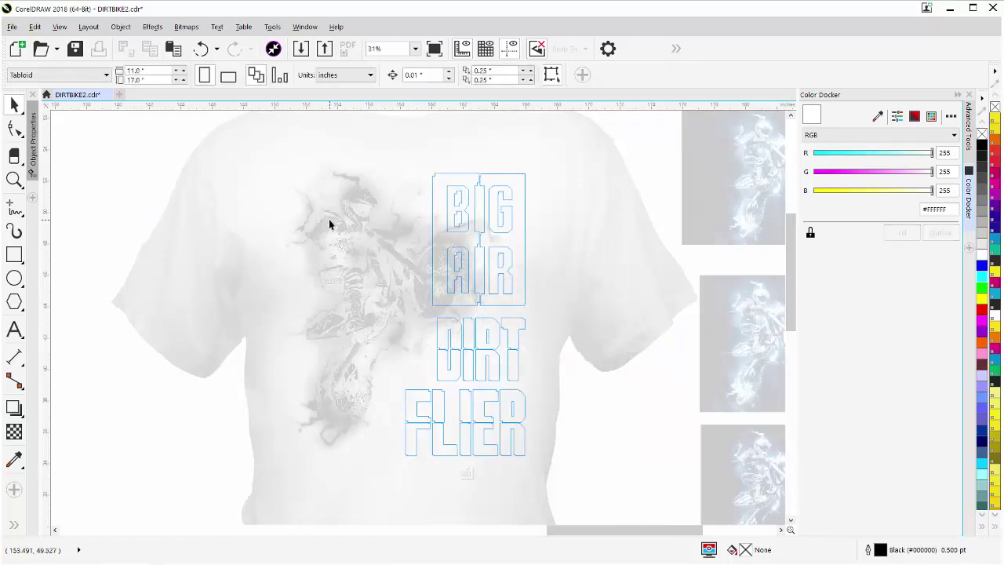
{"action": "left_click", "coordinate": [235, 223]}
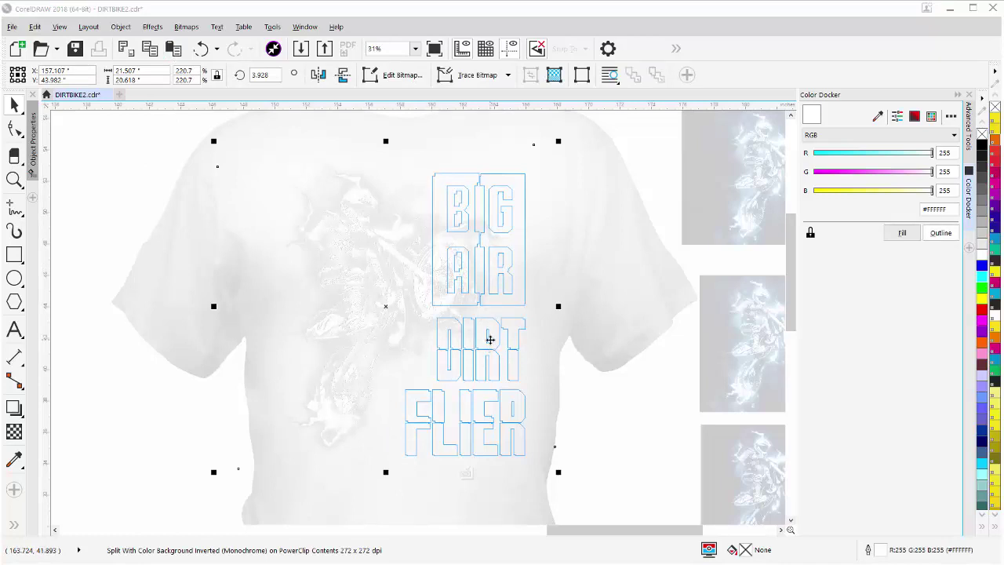
{"action": "left_click", "coordinate": [466, 473]}
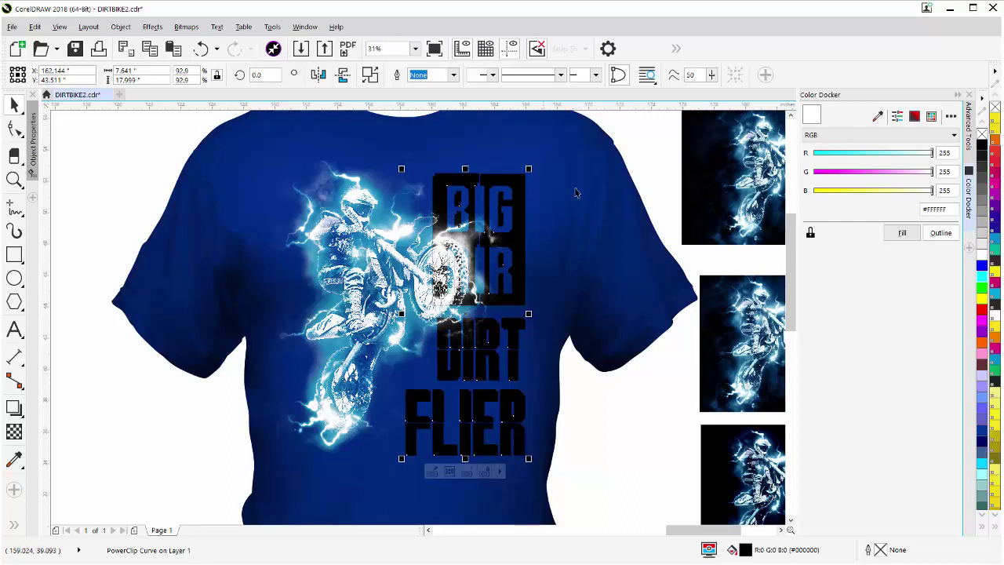
{"action": "left_click", "coordinate": [628, 145]}
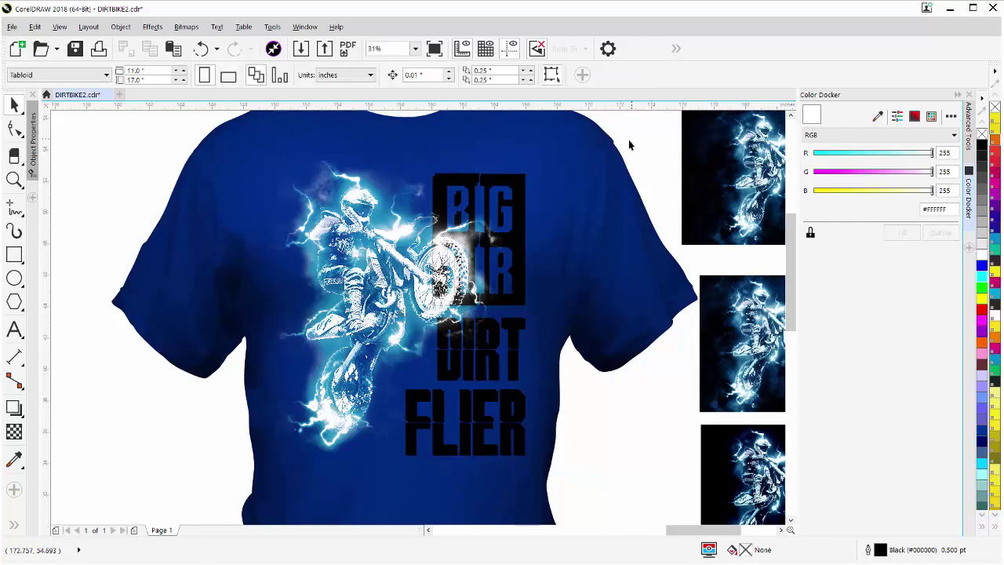
- Select the BIG AIR DIRT FLIER lettering and apply a linear fountain fill running from FLIER up to BIG
{"action": "left_click", "coordinate": [521, 185]}
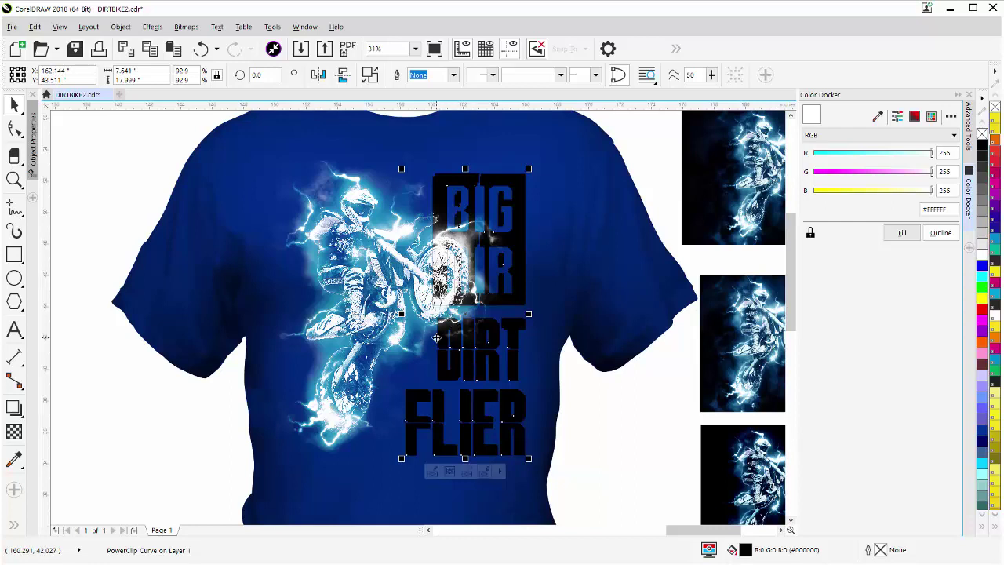
{"action": "key", "text": "Escape"}
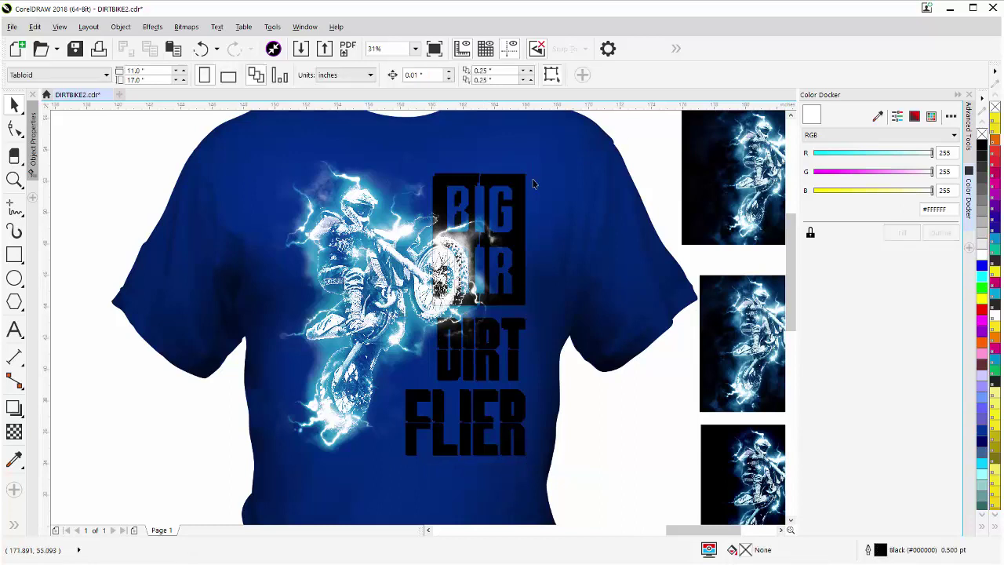
{"action": "left_click", "coordinate": [522, 186]}
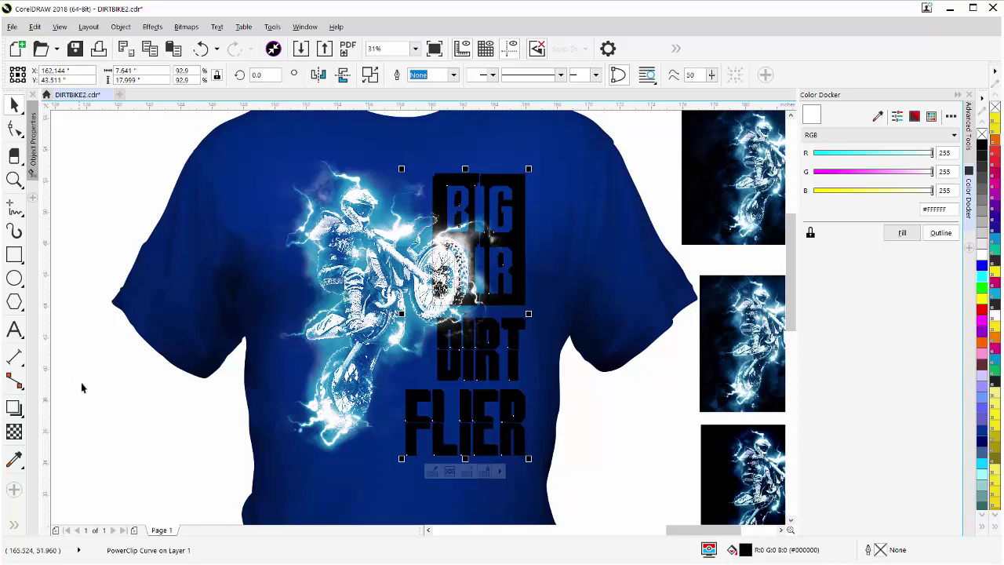
{"action": "left_click", "coordinate": [13, 527]}
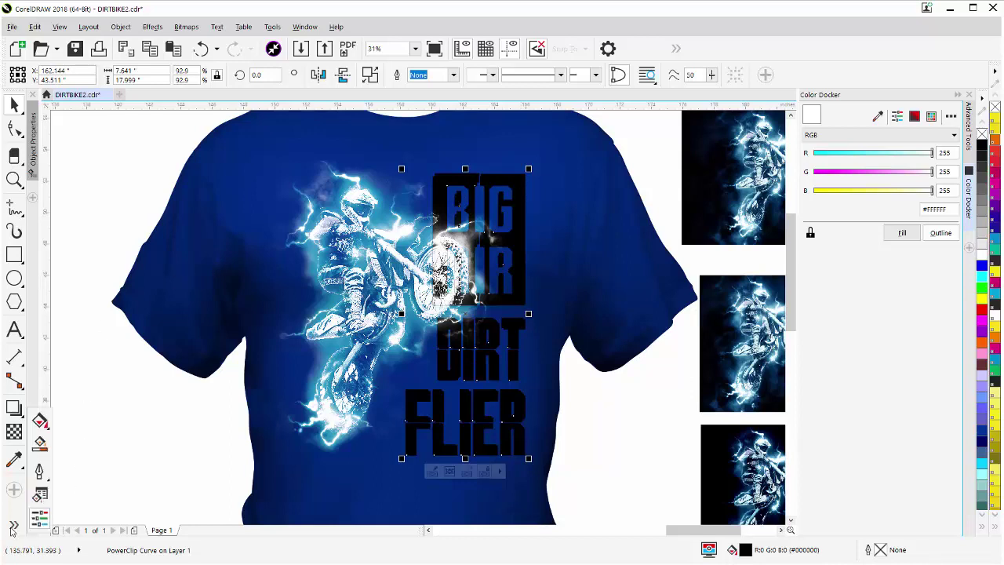
{"action": "left_click", "coordinate": [40, 422]}
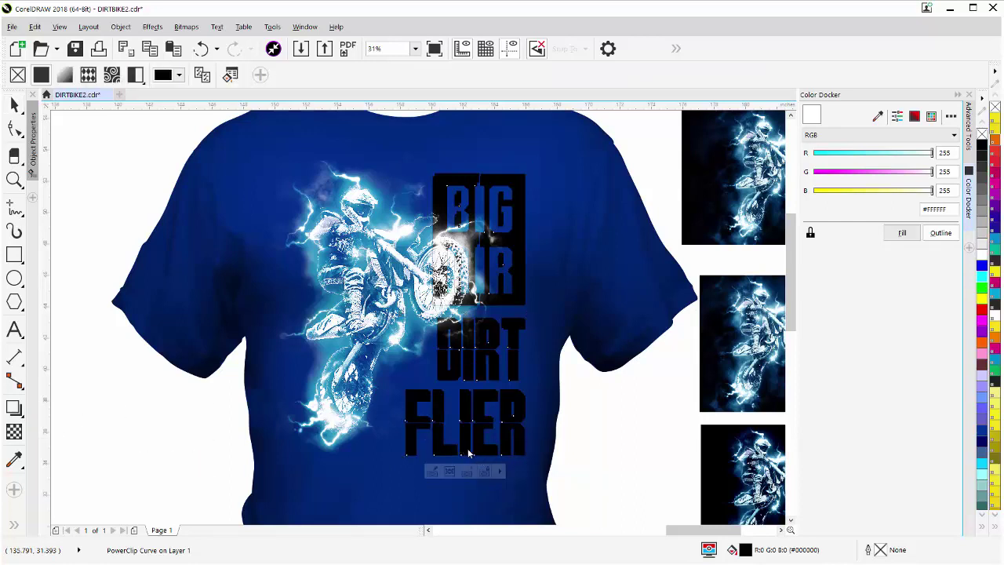
{"action": "left_click_drag", "start_coordinate": [467, 449], "coordinate": [473, 181]}
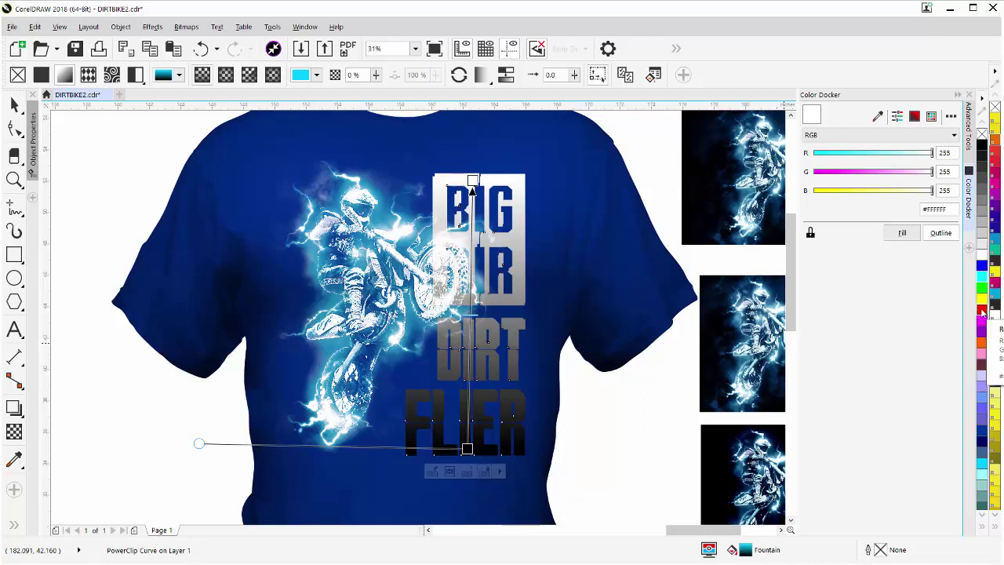
- Colour the lettering's fountain fill red at the BIG end and yellow at the FLIER end, and straighten its skew handle
{"action": "left_click", "coordinate": [472, 179]}
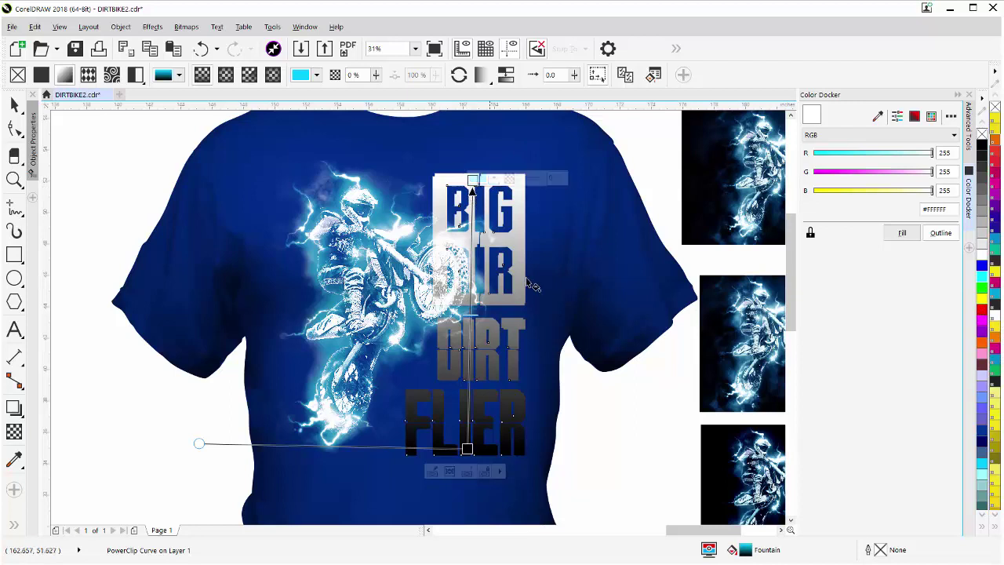
{"action": "left_click_drag", "start_coordinate": [981, 310], "coordinate": [473, 182]}
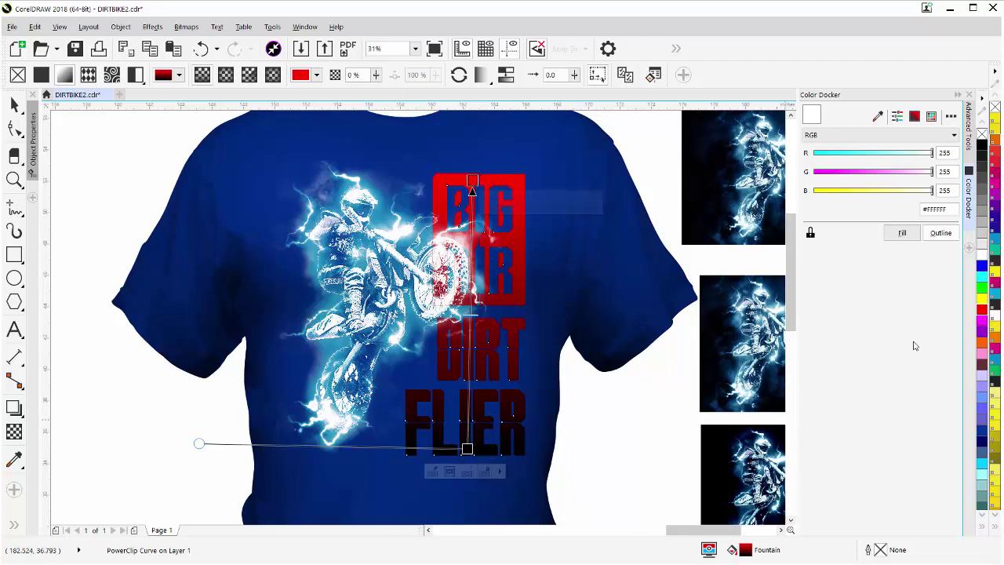
{"action": "left_click_drag", "start_coordinate": [981, 300], "coordinate": [466, 448]}
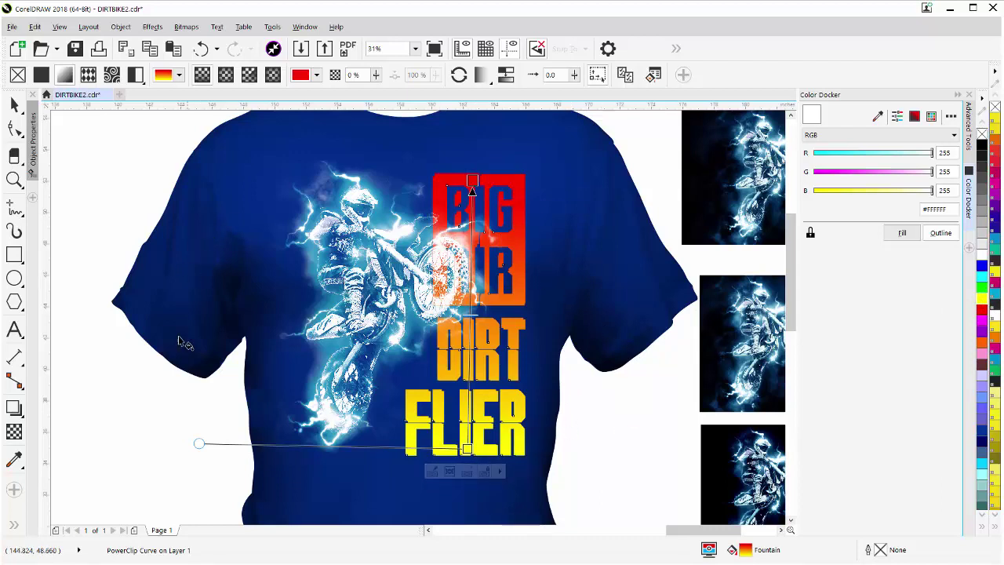
{"action": "left_click_drag", "start_coordinate": [200, 445], "coordinate": [199, 450]}
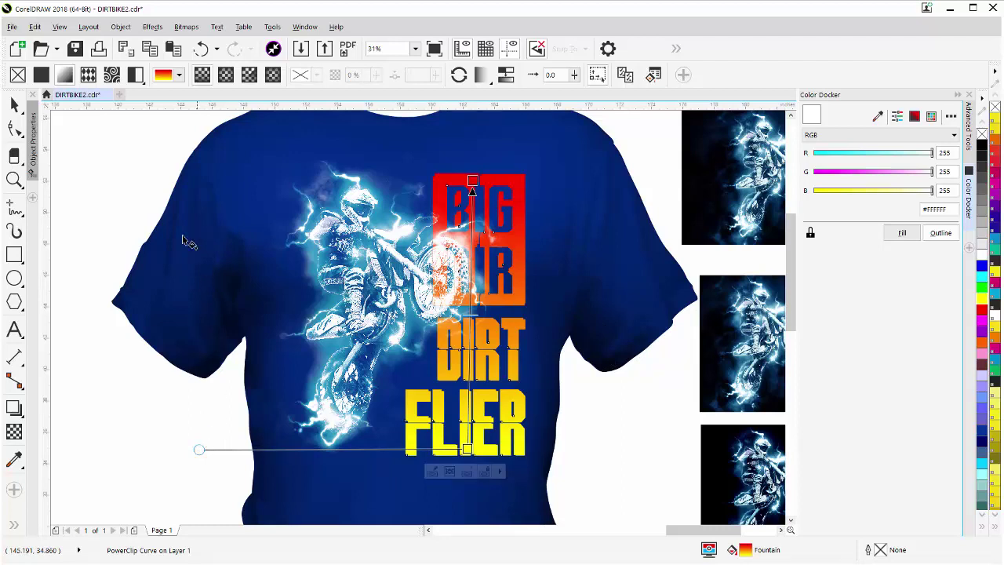
{"action": "left_click", "coordinate": [15, 104]}
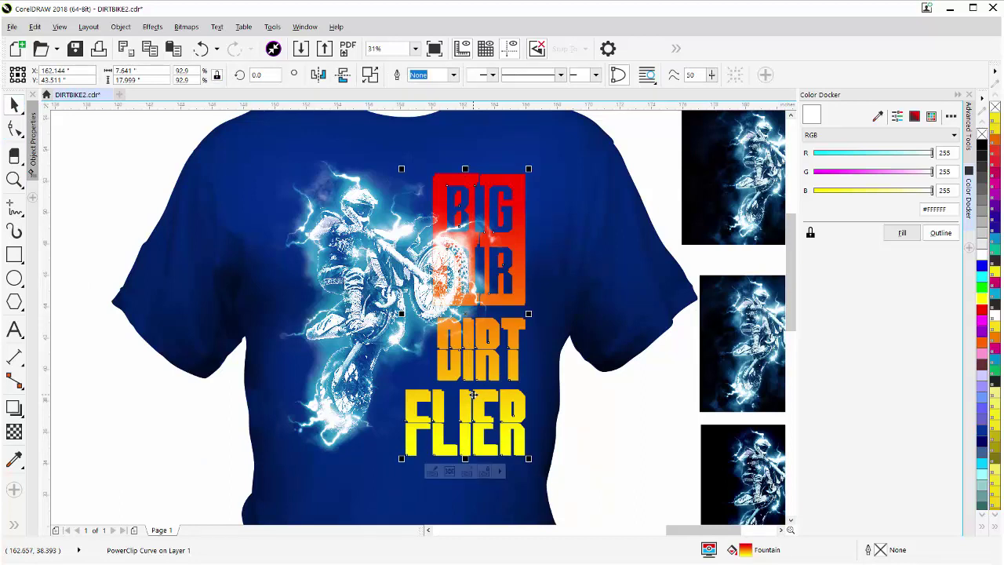
- Fill the lettering with solid #6666CC and try to set the outline colour of its clipped rider part to #9E6565
{"action": "left_click", "coordinate": [982, 423]}
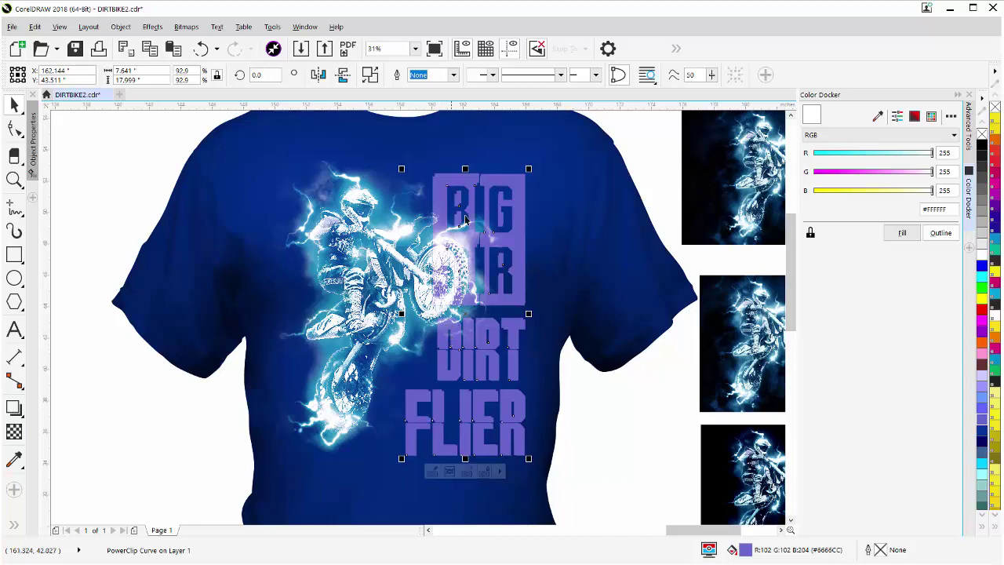
{"action": "left_click", "coordinate": [449, 472]}
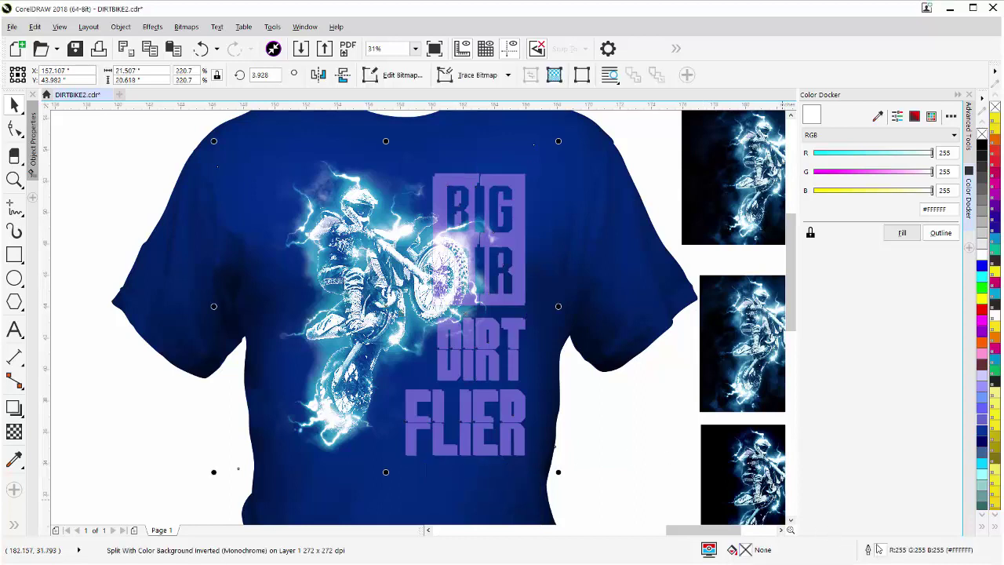
{"action": "left_click", "coordinate": [915, 116]}
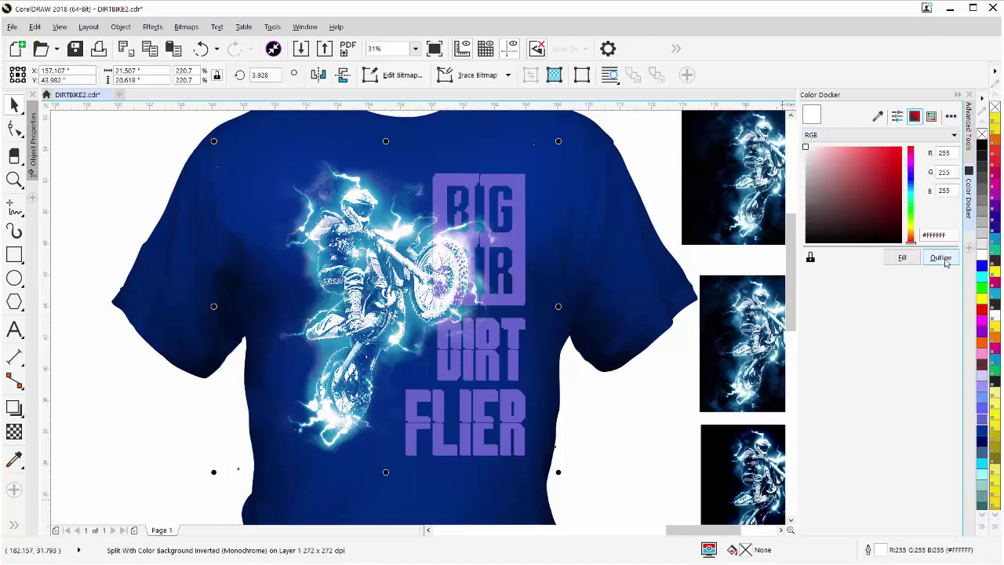
{"action": "mouse_move", "coordinate": [835, 178]}
{"action": "left_mouse_down"}
{"action": "mouse_move", "coordinate": [847, 199]}
{"action": "mouse_move", "coordinate": [867, 196]}
{"action": "mouse_move", "coordinate": [846, 228]}
{"action": "mouse_move", "coordinate": [841, 187]}
{"action": "left_mouse_up"}
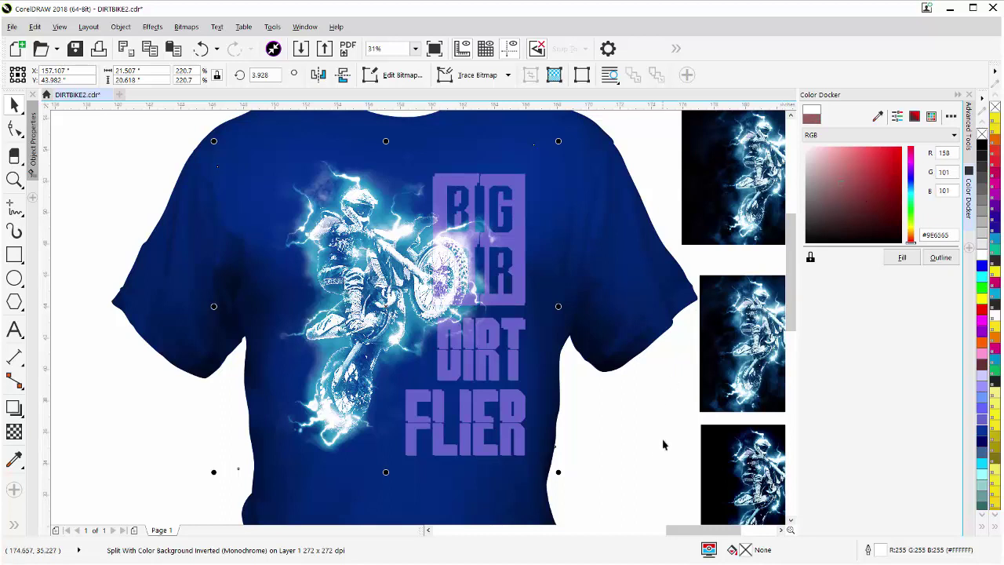
{"action": "left_click", "coordinate": [939, 257]}
{"action": "left_click", "coordinate": [628, 443]}
{"action": "left_click", "coordinate": [465, 451]}
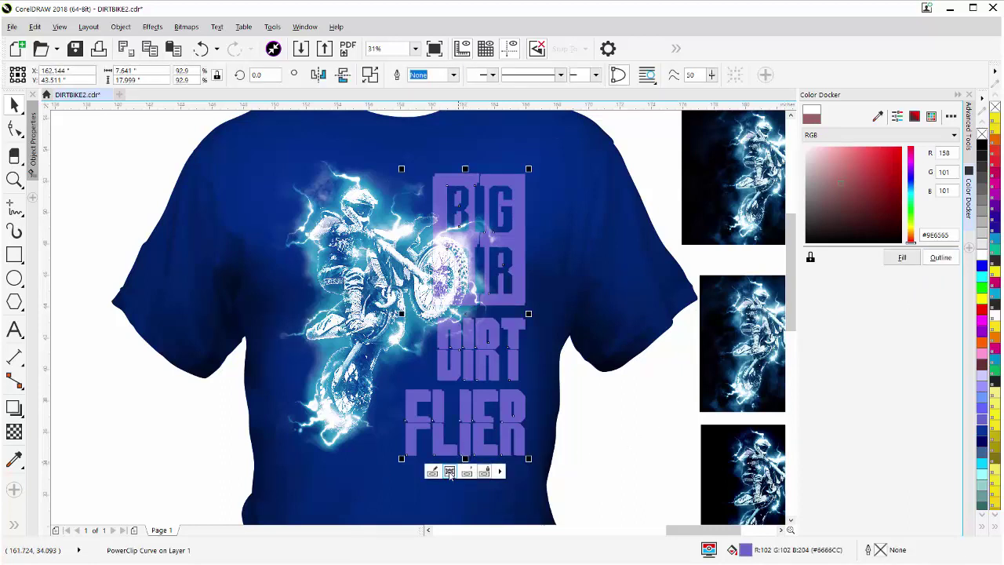
- Select the rider part clipped inside the lettering and recolour its outline light purple (#EA8CFF)
{"action": "left_click", "coordinate": [451, 468]}
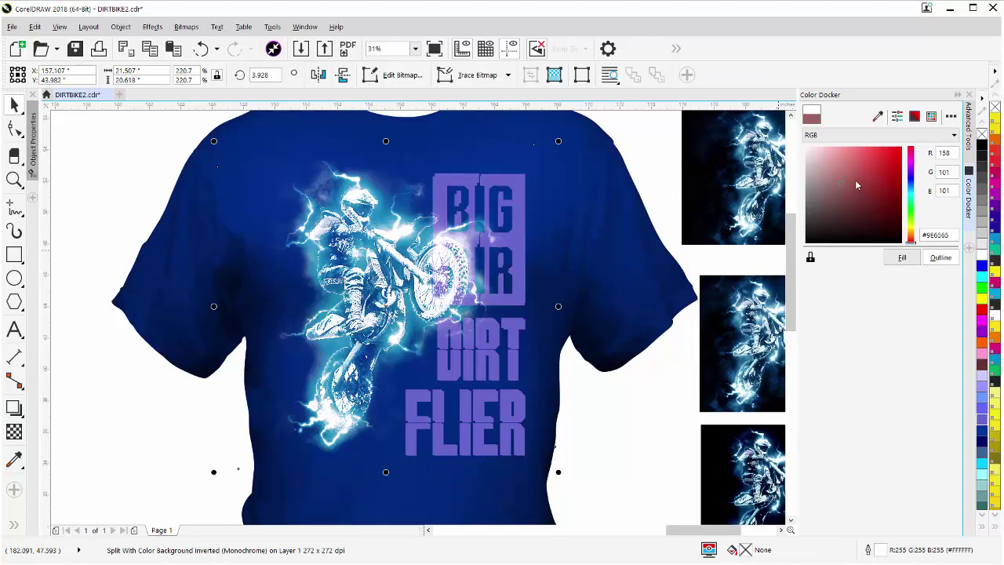
{"action": "mouse_move", "coordinate": [856, 183]}
{"action": "left_mouse_down"}
{"action": "mouse_move", "coordinate": [840, 203]}
{"action": "mouse_move", "coordinate": [823, 150]}
{"action": "left_mouse_up"}
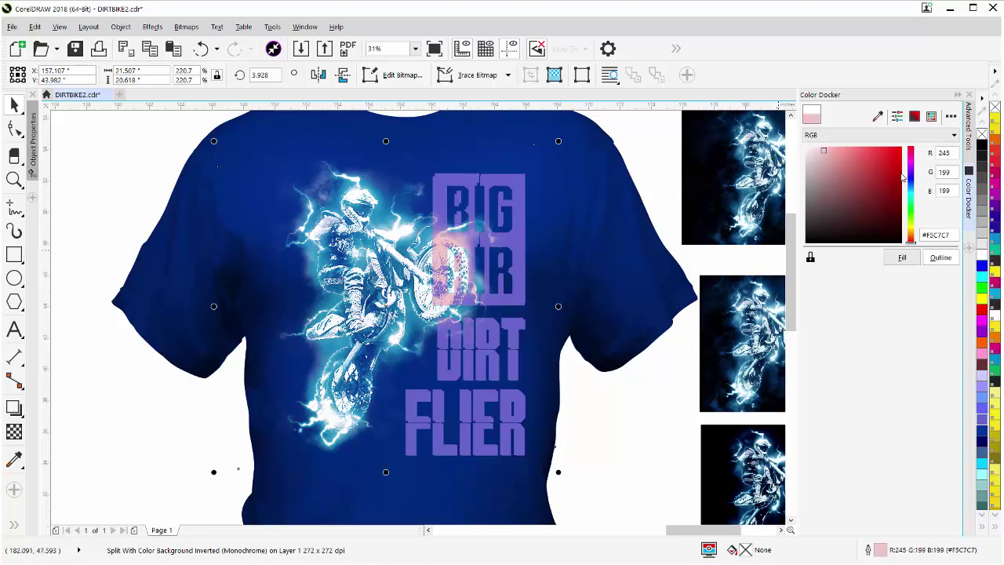
{"action": "left_click_drag", "start_coordinate": [913, 171], "coordinate": [912, 163]}
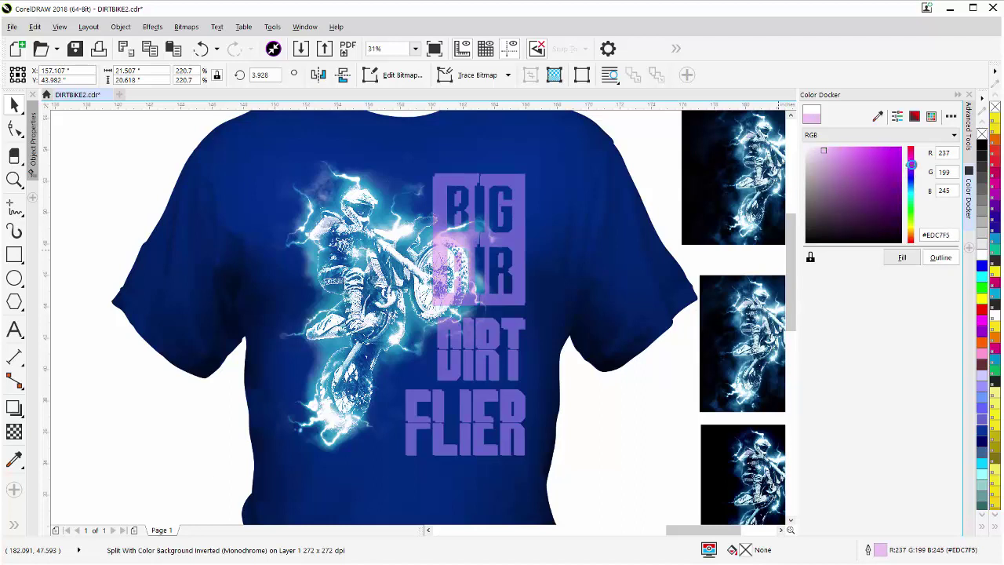
{"action": "mouse_move", "coordinate": [825, 152]}
{"action": "left_mouse_down"}
{"action": "mouse_move", "coordinate": [859, 144]}
{"action": "mouse_move", "coordinate": [848, 145]}
{"action": "left_mouse_up"}
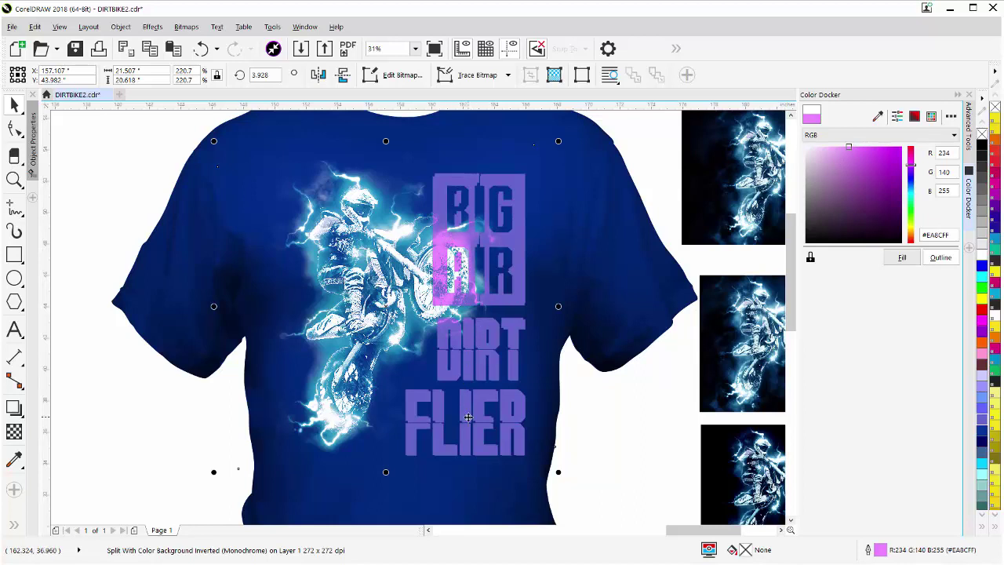
{"action": "key", "text": "Escape"}
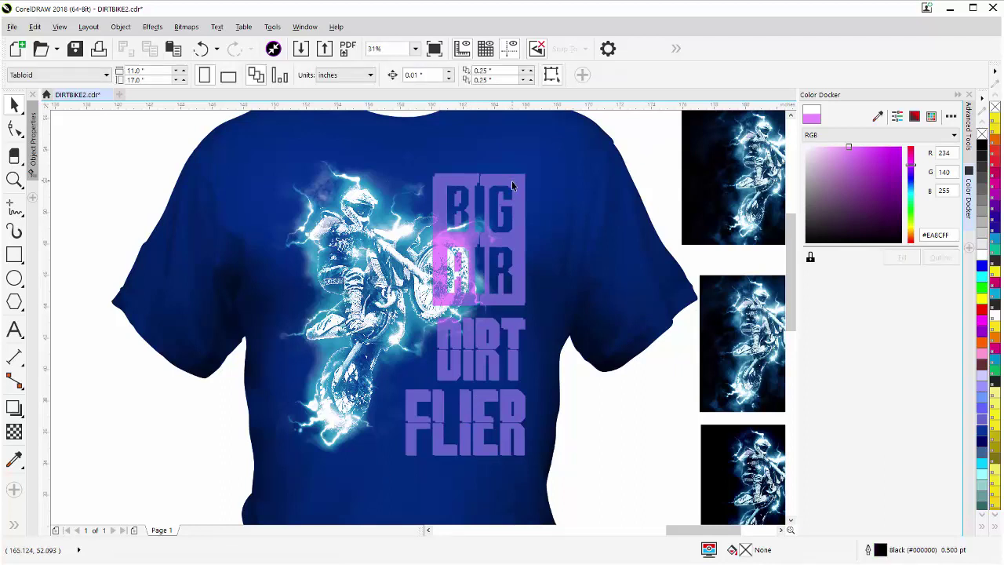
- Try filling the BIG AIR DIRT FLIER lettering with a deeper purple (#742FC4), and undo it
{"action": "left_click", "coordinate": [512, 185]}
{"action": "left_click_drag", "start_coordinate": [512, 185], "coordinate": [515, 180]}
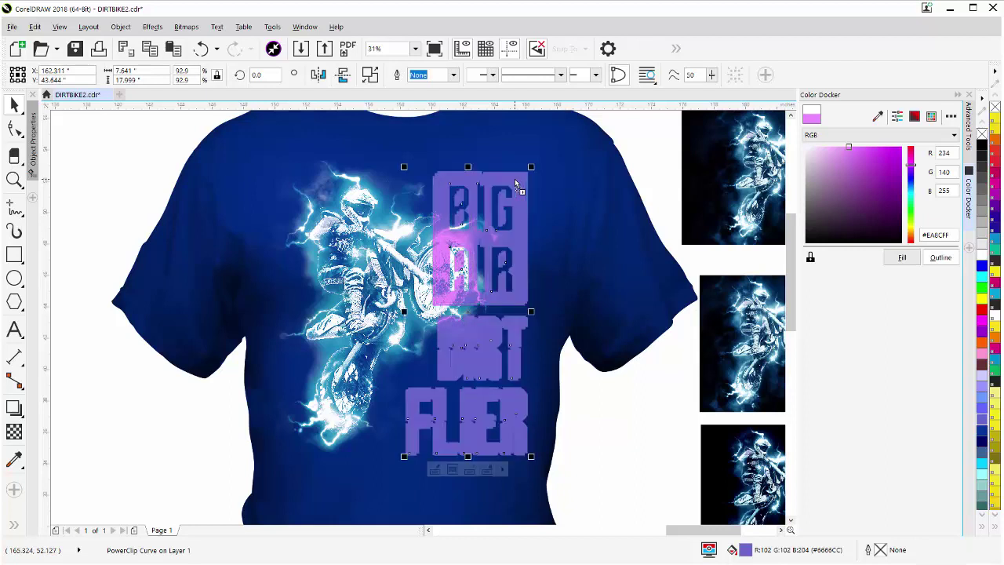
{"action": "left_click", "coordinate": [896, 259]}
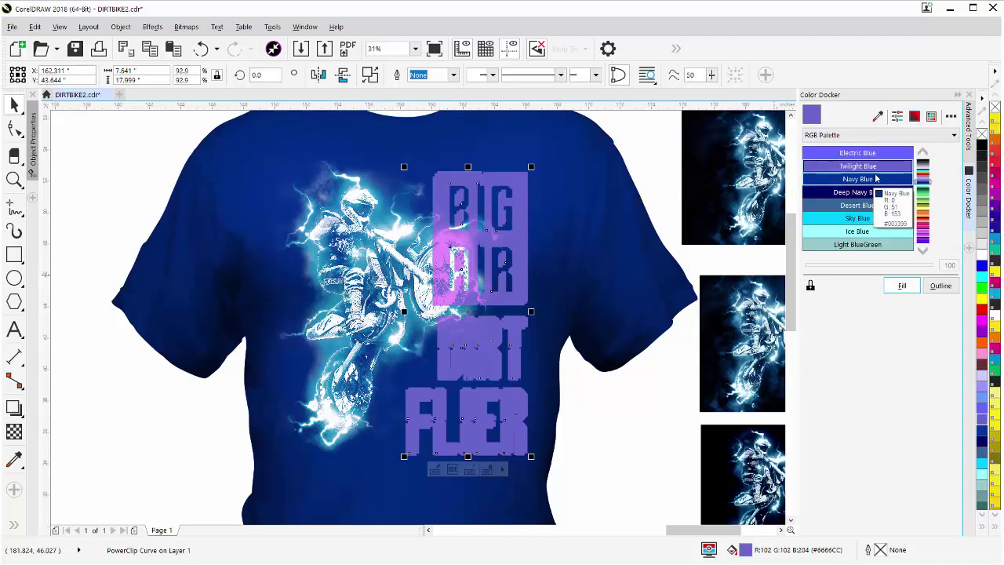
{"action": "left_click", "coordinate": [914, 118]}
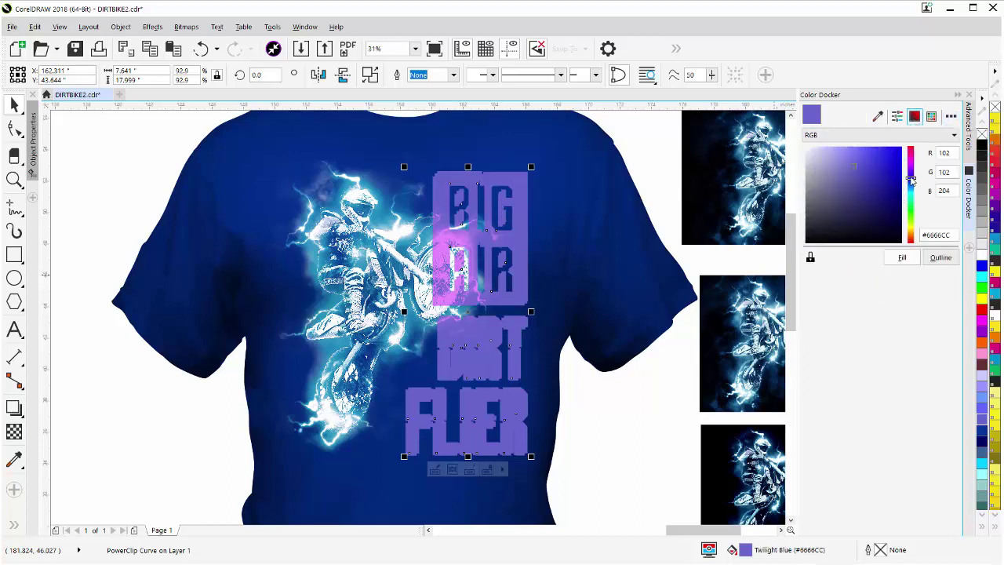
{"action": "mouse_move", "coordinate": [910, 178]}
{"action": "left_mouse_down"}
{"action": "mouse_move", "coordinate": [910, 168]}
{"action": "mouse_move", "coordinate": [883, 191]}
{"action": "mouse_move", "coordinate": [876, 175]}
{"action": "mouse_move", "coordinate": [880, 167]}
{"action": "mouse_move", "coordinate": [909, 170]}
{"action": "left_mouse_up"}
{"action": "left_click", "coordinate": [884, 189]}
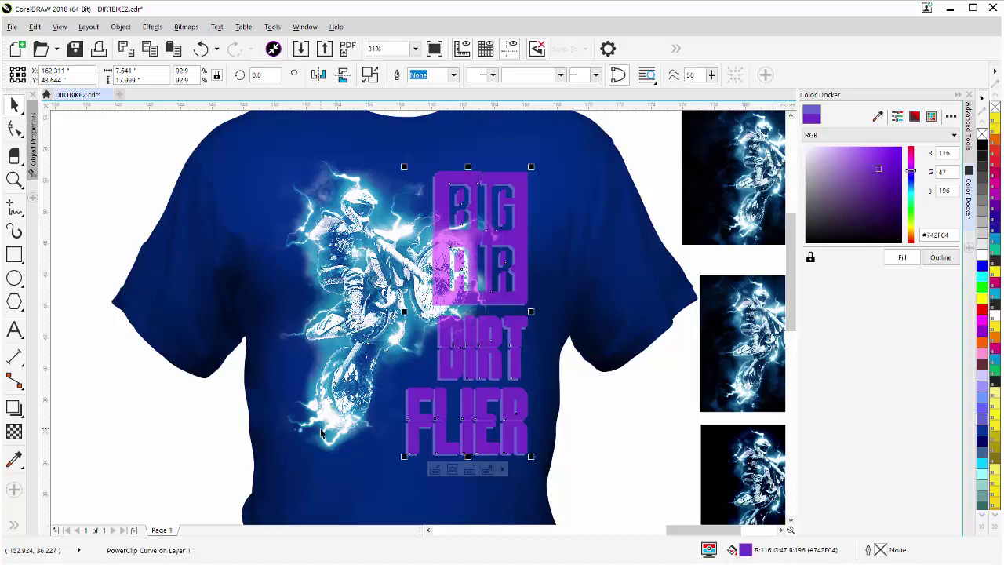
{"action": "left_click", "coordinate": [656, 149]}
{"action": "left_click", "coordinate": [516, 242]}
{"action": "key", "text": "Escape"}
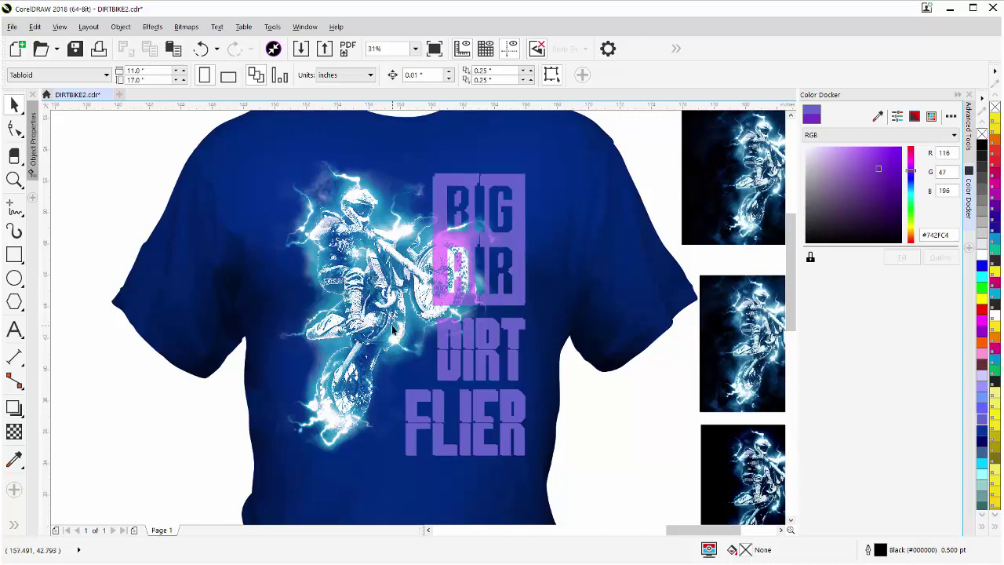
- Select the coloured monochrome layer of the rider artwork on the shirt and set its outline colour to Baby Blue (#6699FF)
{"action": "scroll", "coordinate": [392, 329], "scroll_direction": "down", "scroll_amount": 2}
{"action": "left_click_drag", "start_coordinate": [536, 181], "coordinate": [329, 419]}
{"action": "left_click_drag", "start_coordinate": [449, 293], "coordinate": [446, 293]}
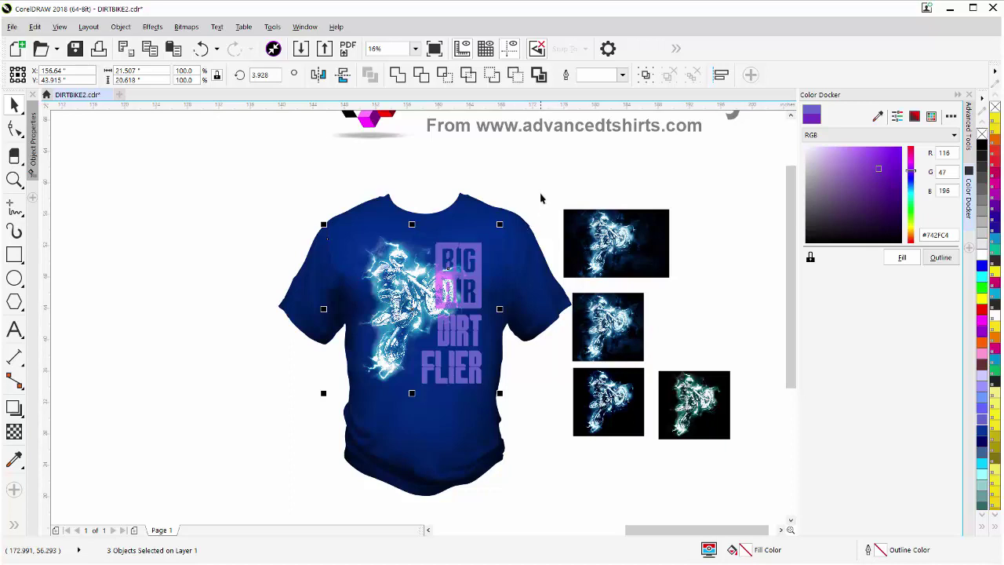
{"action": "left_click", "coordinate": [408, 288]}
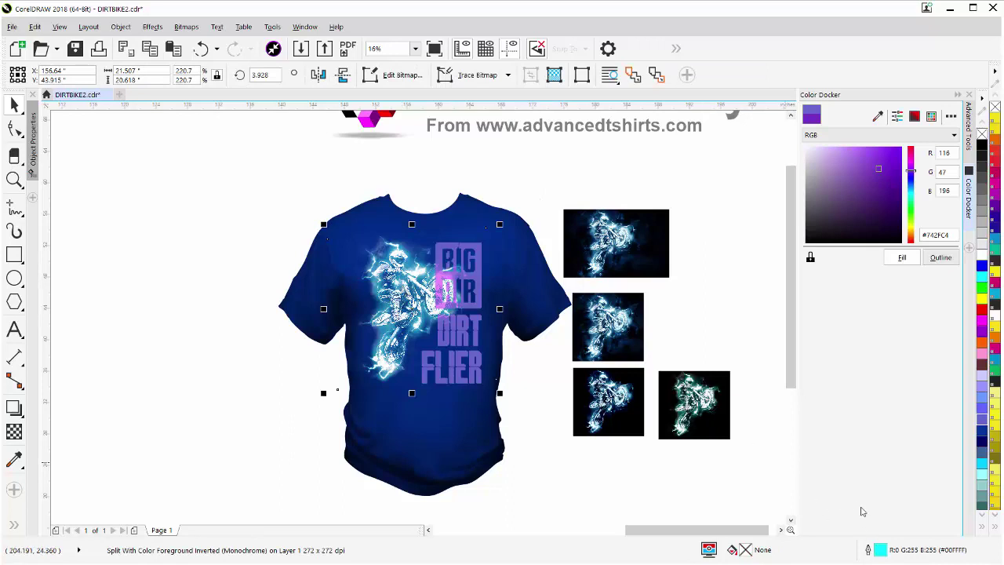
{"action": "left_click", "coordinate": [982, 398]}
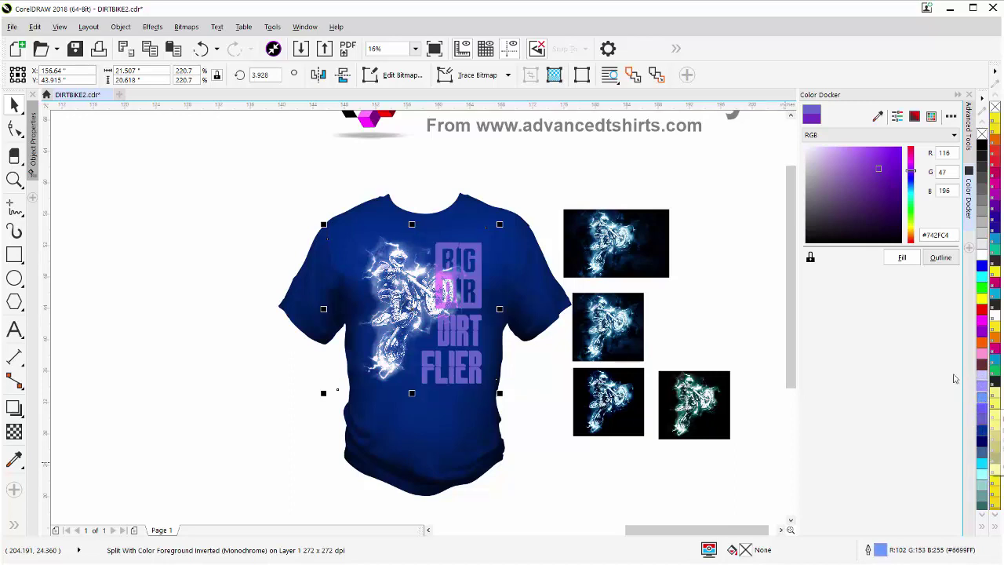
- Shift the outline colour of the rider's coloured bitmap layer to purple (#9927C2)
{"action": "left_click", "coordinate": [940, 257]}
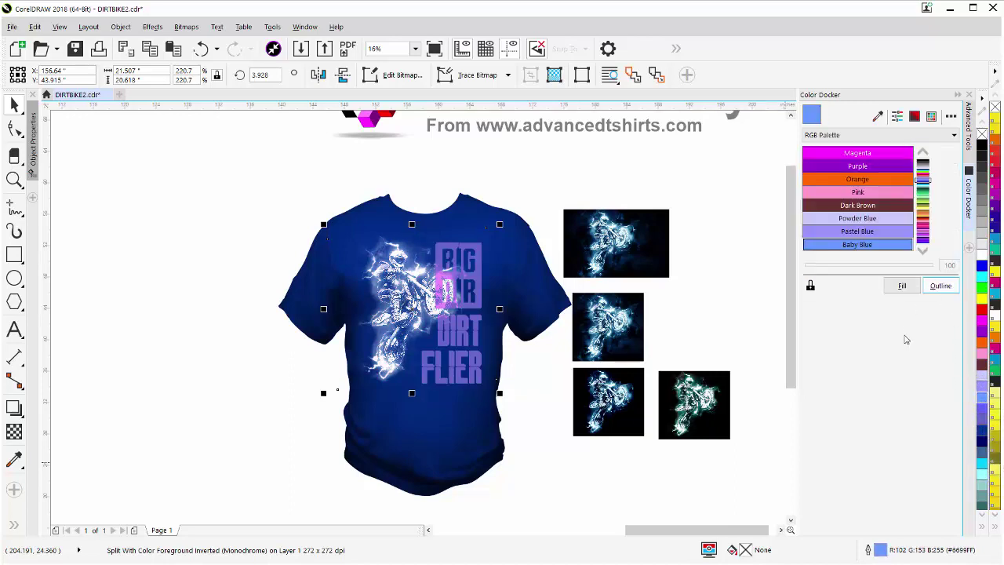
{"action": "left_click", "coordinate": [914, 116]}
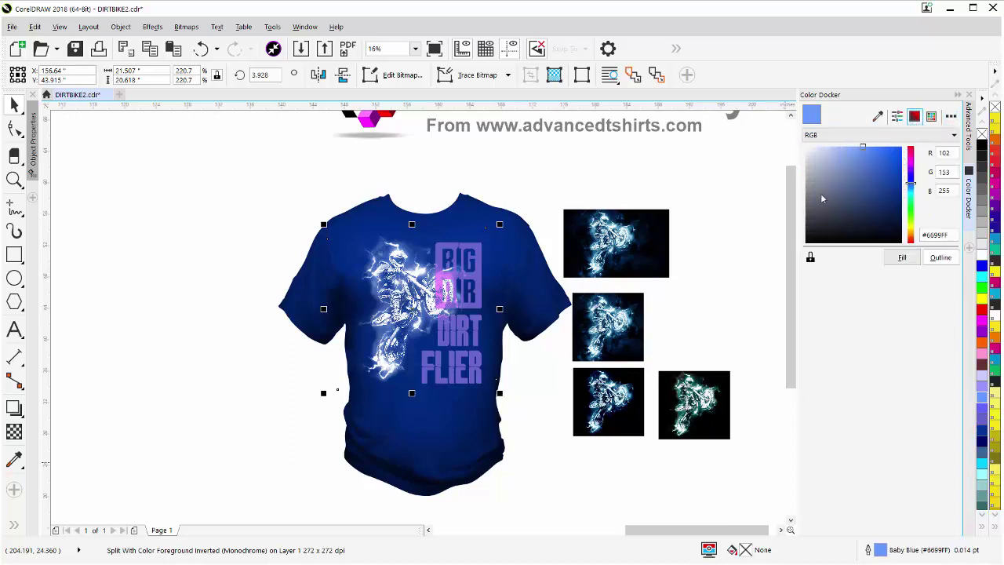
{"action": "left_click", "coordinate": [239, 227]}
{"action": "left_click", "coordinate": [390, 294]}
{"action": "left_click", "coordinate": [882, 170]}
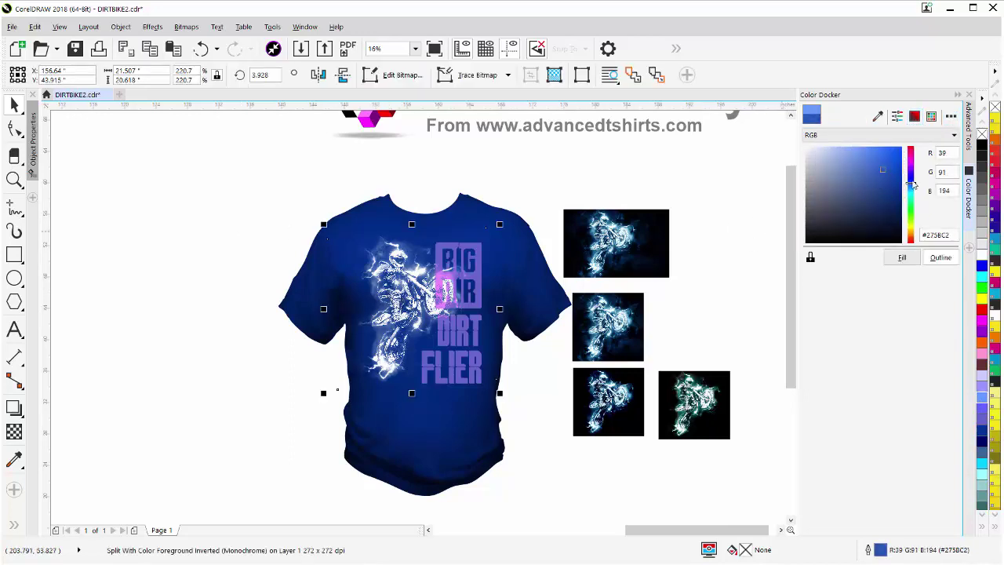
{"action": "left_click_drag", "start_coordinate": [912, 185], "coordinate": [911, 166]}
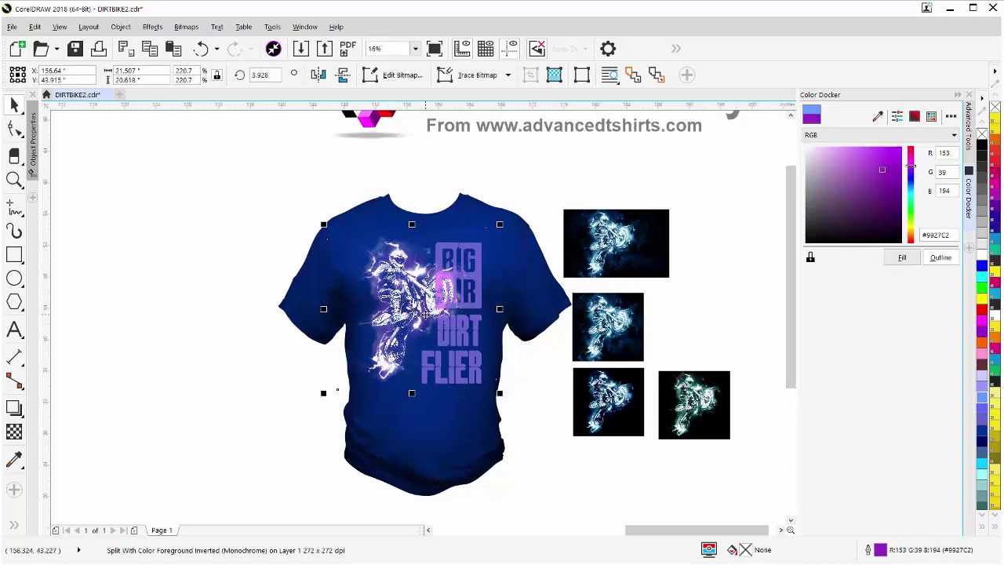
- Try hot pink (#FF0088) as the outline colour of the rider's coloured bitmap layer, and undo it
{"action": "scroll", "coordinate": [425, 315], "scroll_direction": "up", "scroll_amount": 2}
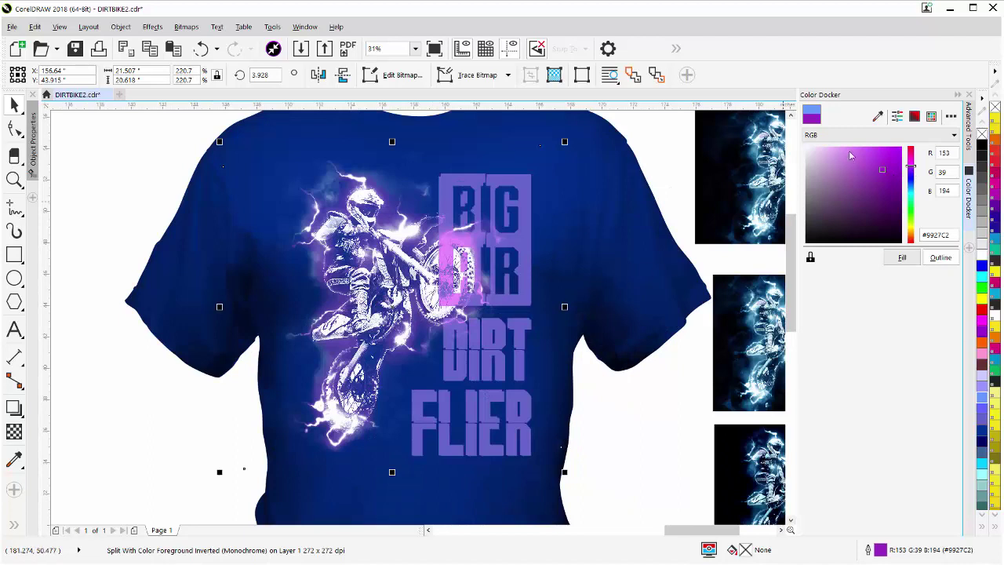
{"action": "left_click_drag", "start_coordinate": [893, 161], "coordinate": [910, 149]}
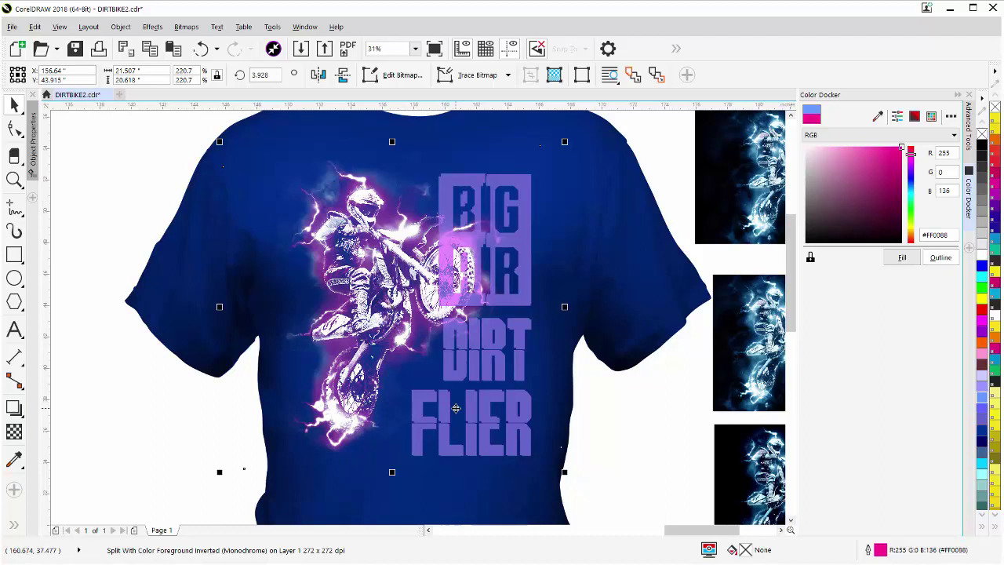
{"action": "key", "text": "ctrl+z"}
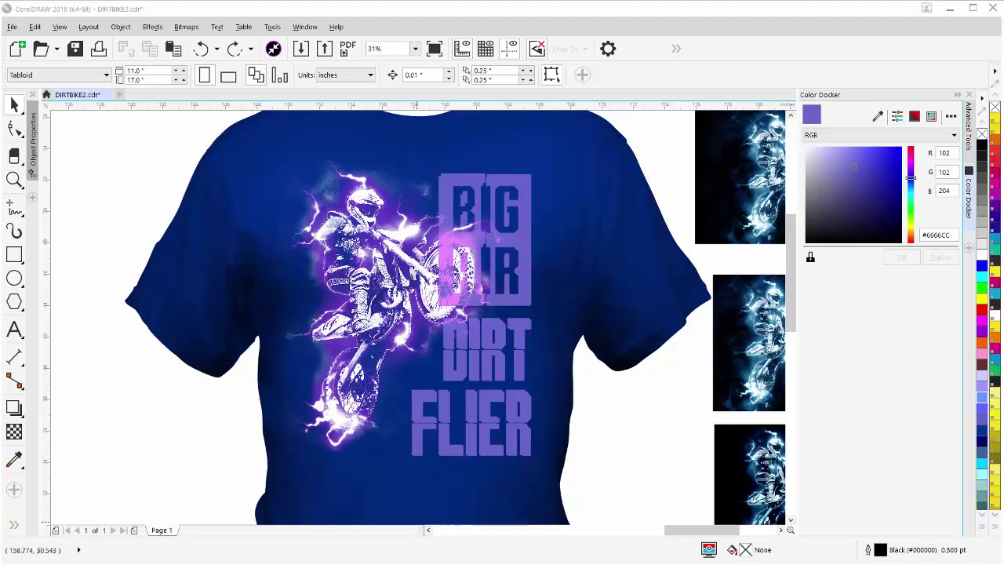
- Switch to Pinterest in the browser and open the Kyrie Irving Project pin among the NBA art references
{"action": "key", "text": "alt+Tab"}
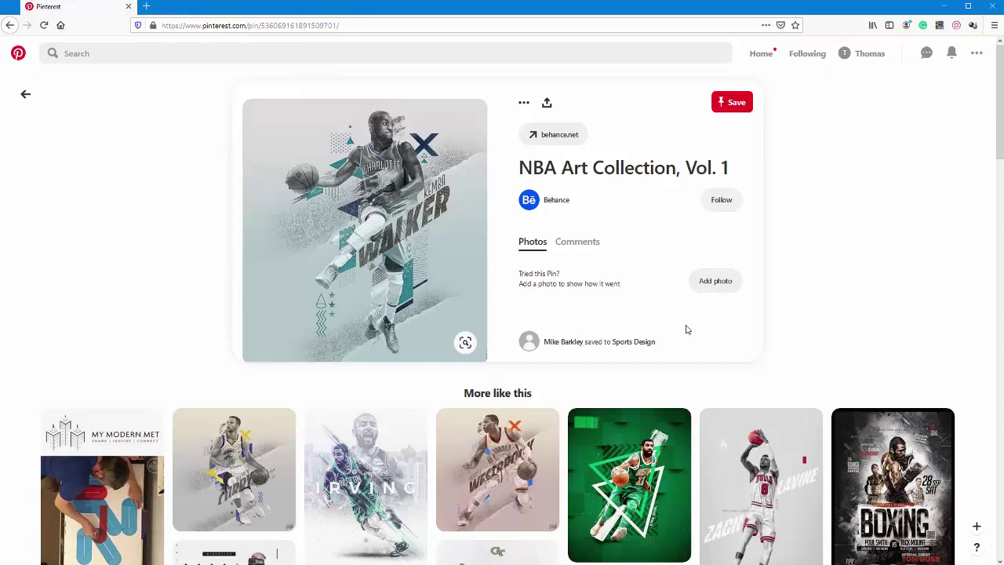
{"action": "left_click", "coordinate": [946, 7]}
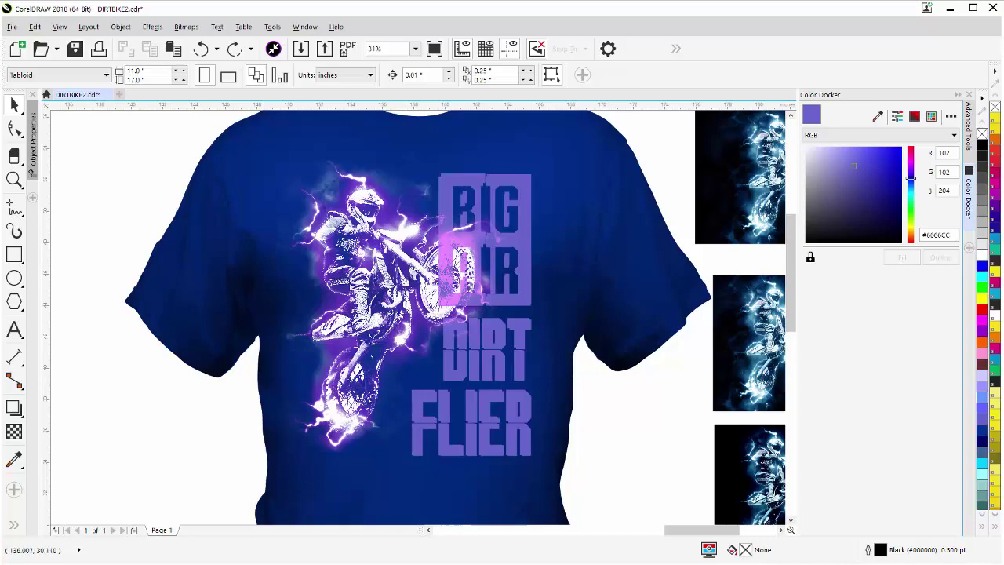
{"action": "key", "text": "alt+Tab"}
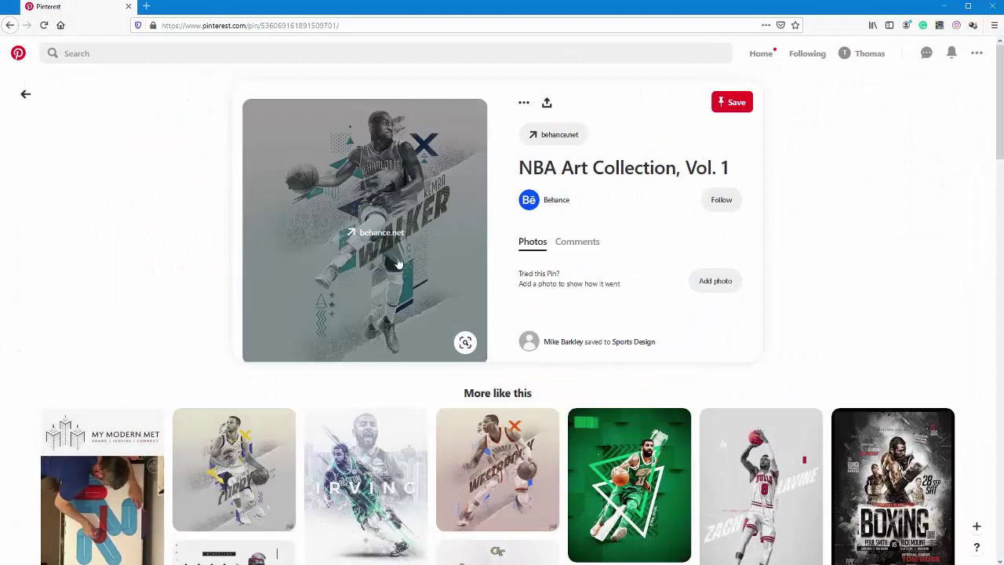
{"action": "left_click", "coordinate": [386, 485]}
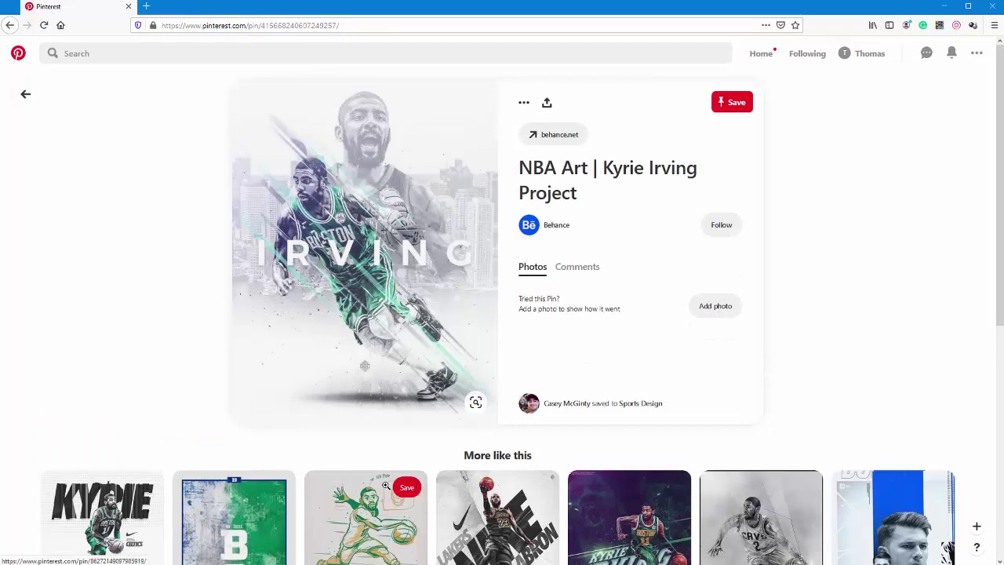